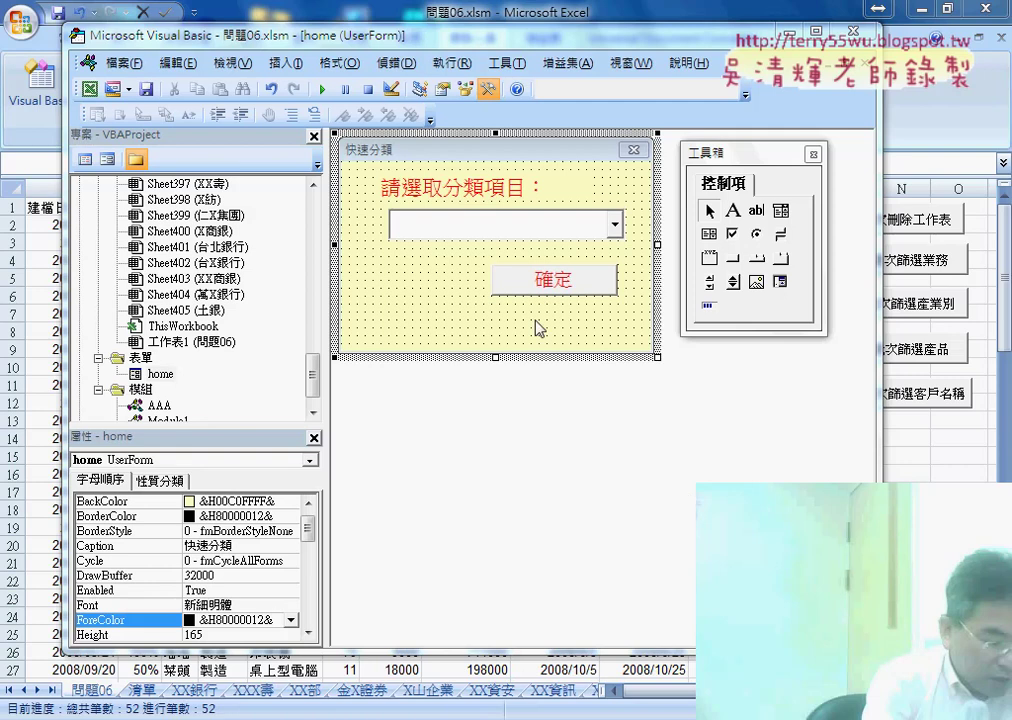
# - Inspect the prompt label's Caption, ForeColor and Font properties on the home form
pyautogui.click(398, 155)
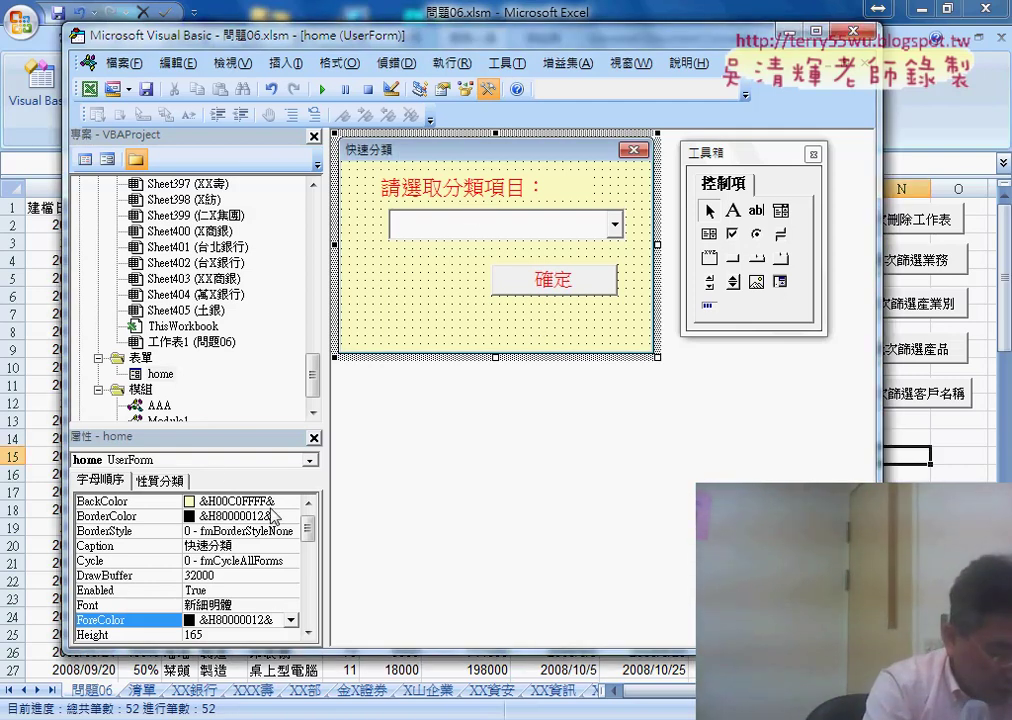
pyautogui.click(438, 190)
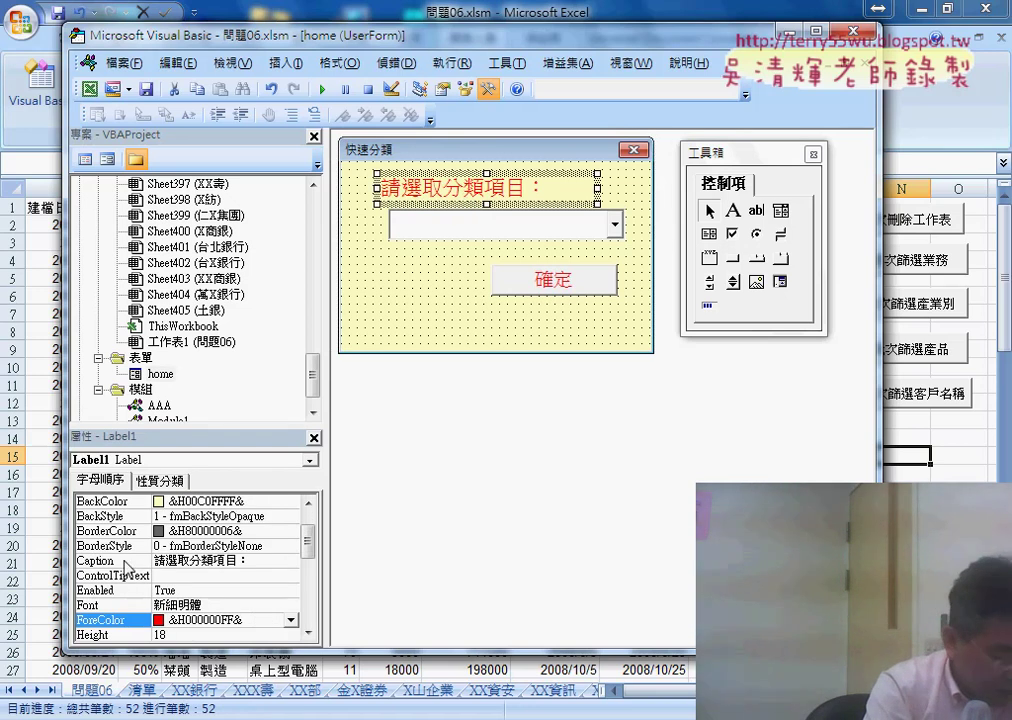
pyautogui.click(129, 567)
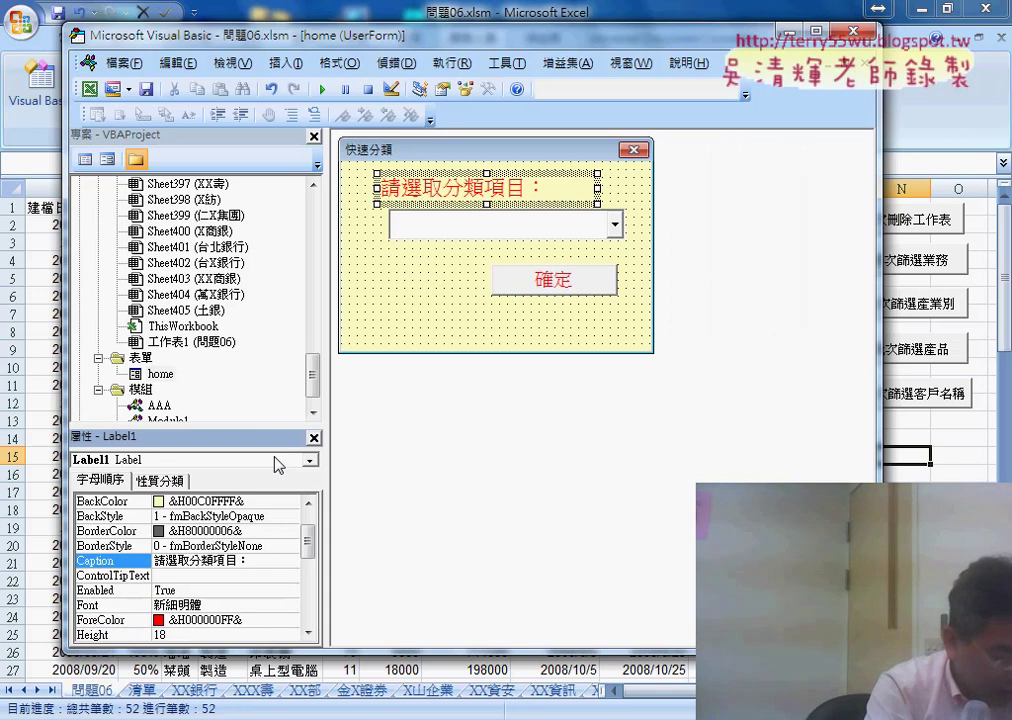
pyautogui.click(120, 620)
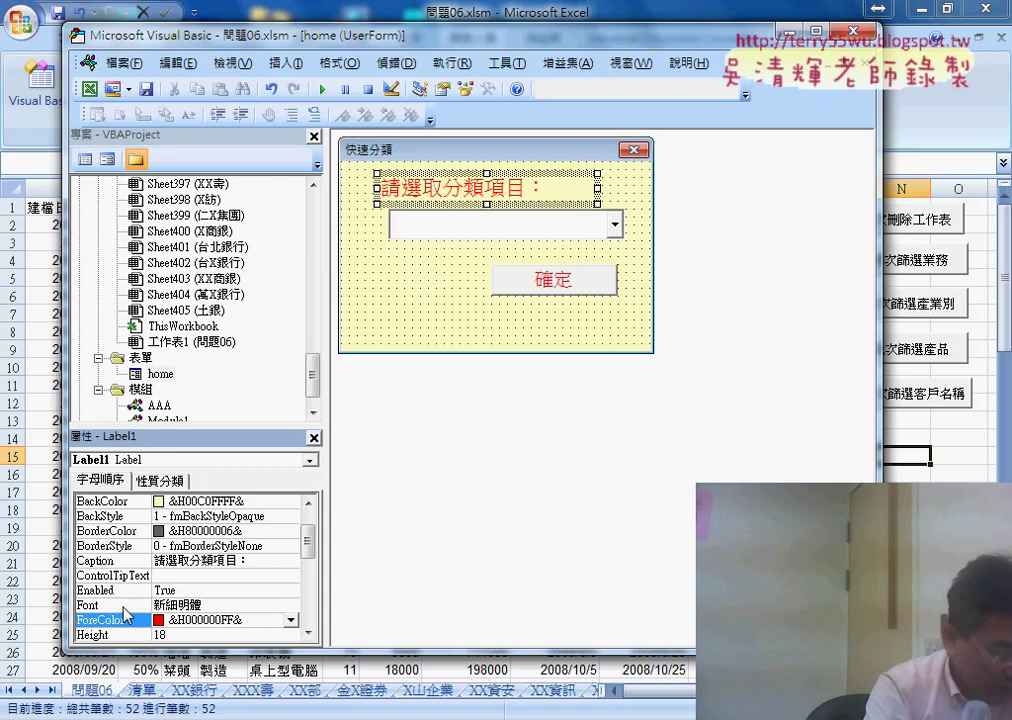
pyautogui.click(118, 605)
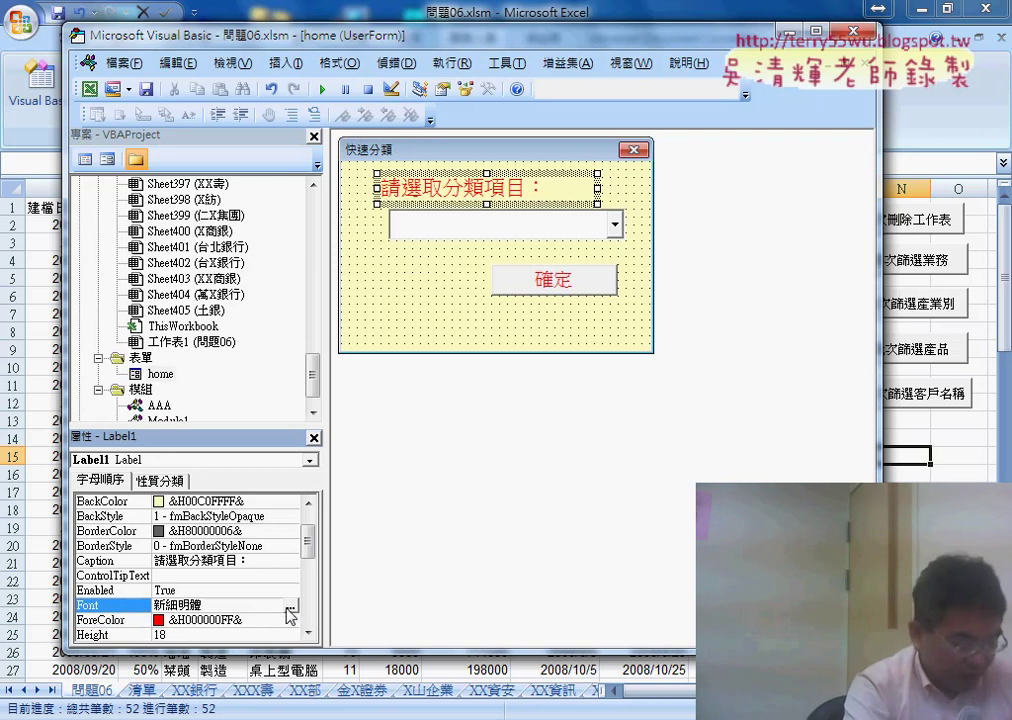
# - Move ComboBox1 slightly left and down beneath the 請選取分類項目： label
pyautogui.click(498, 228)
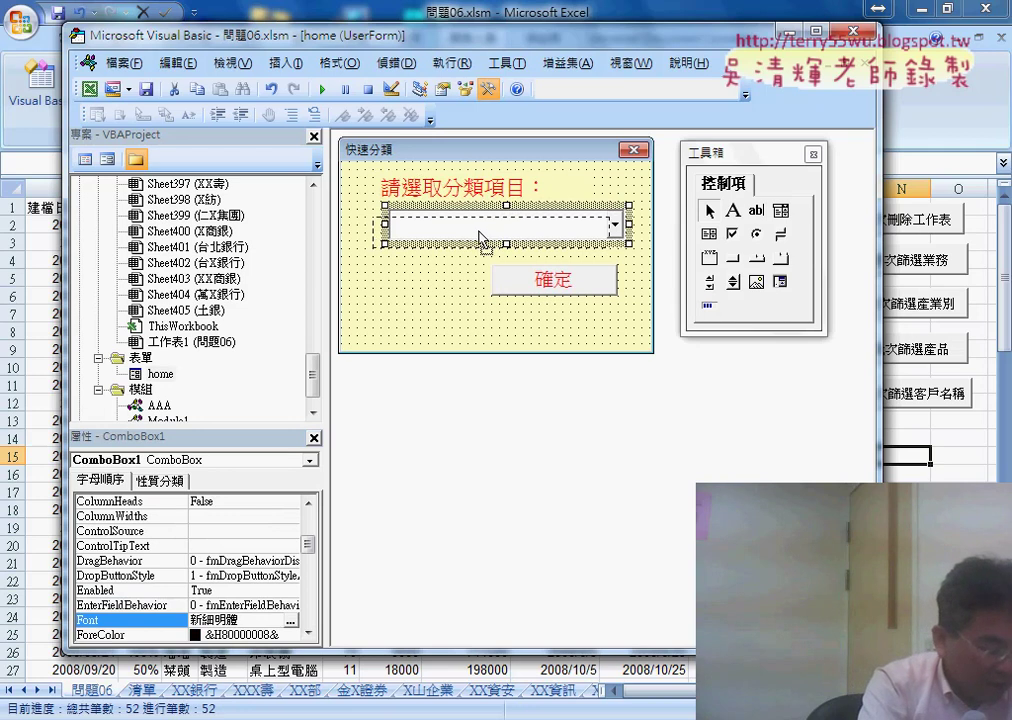
pyautogui.moveTo(487, 240); pyautogui.dragTo(480, 248)
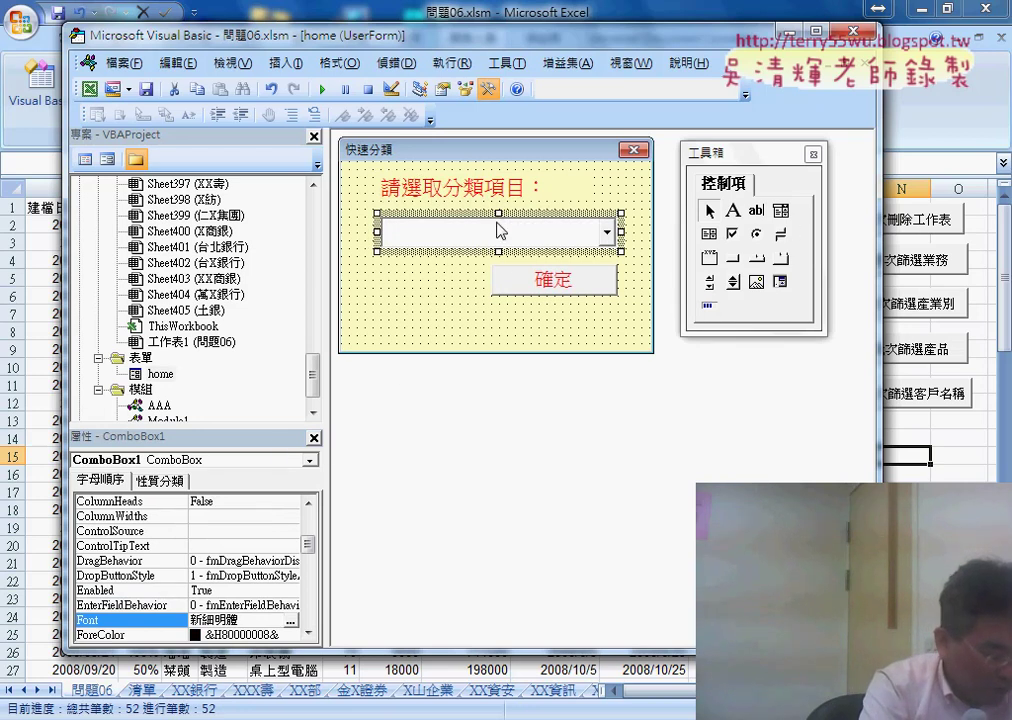
pyautogui.moveTo(308, 543); pyautogui.dragTo(308, 515)
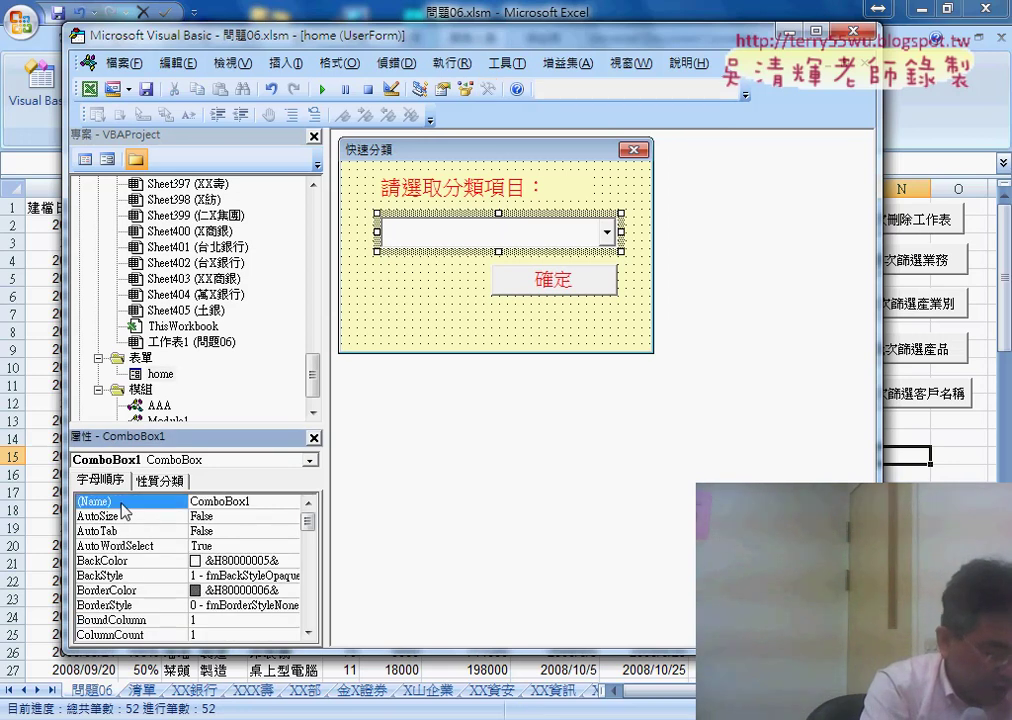
# - Change ComboBox1's (Name) property to cb01
pyautogui.click(250, 501)
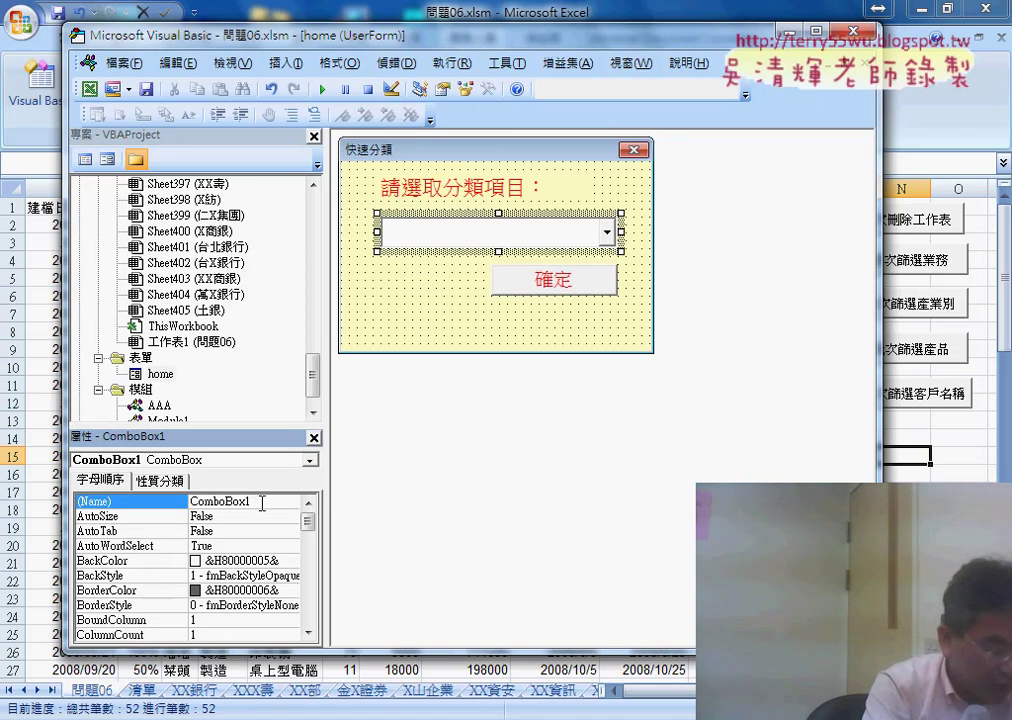
pyautogui.moveTo(262, 503); pyautogui.dragTo(189, 502)
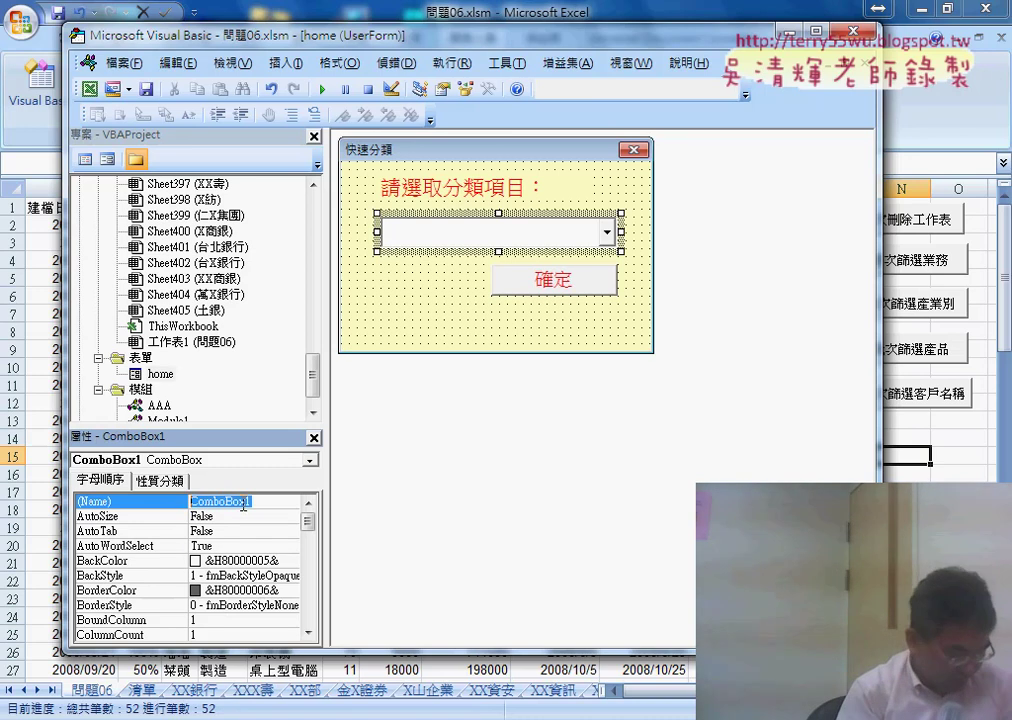
pyautogui.write('t')
pyautogui.press('BackSpace')
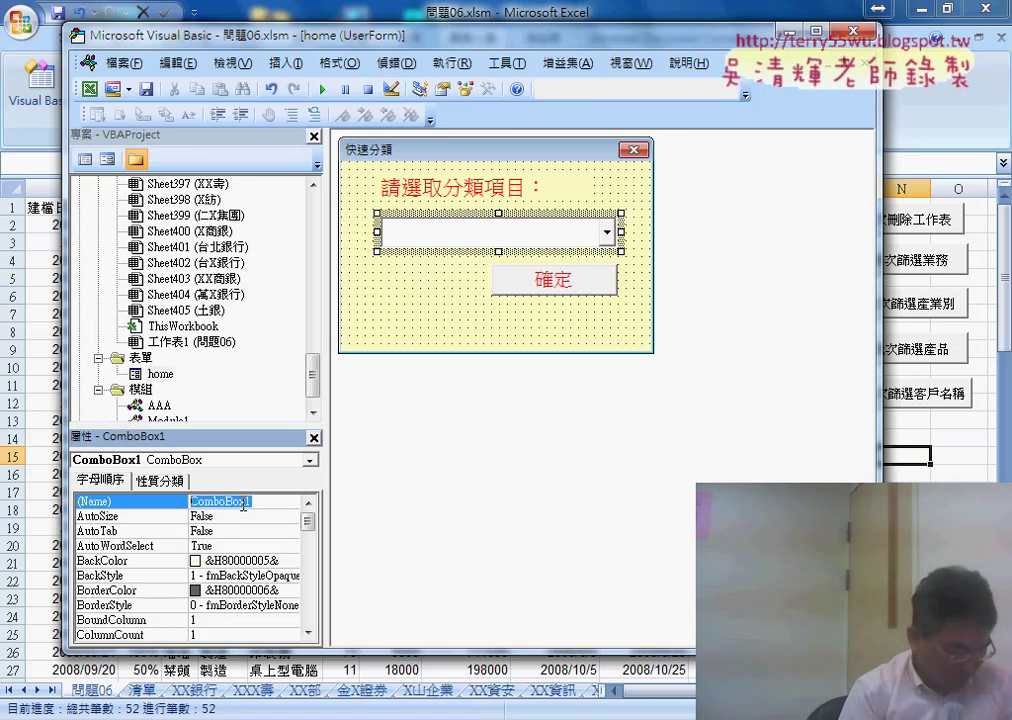
pyautogui.write('c')
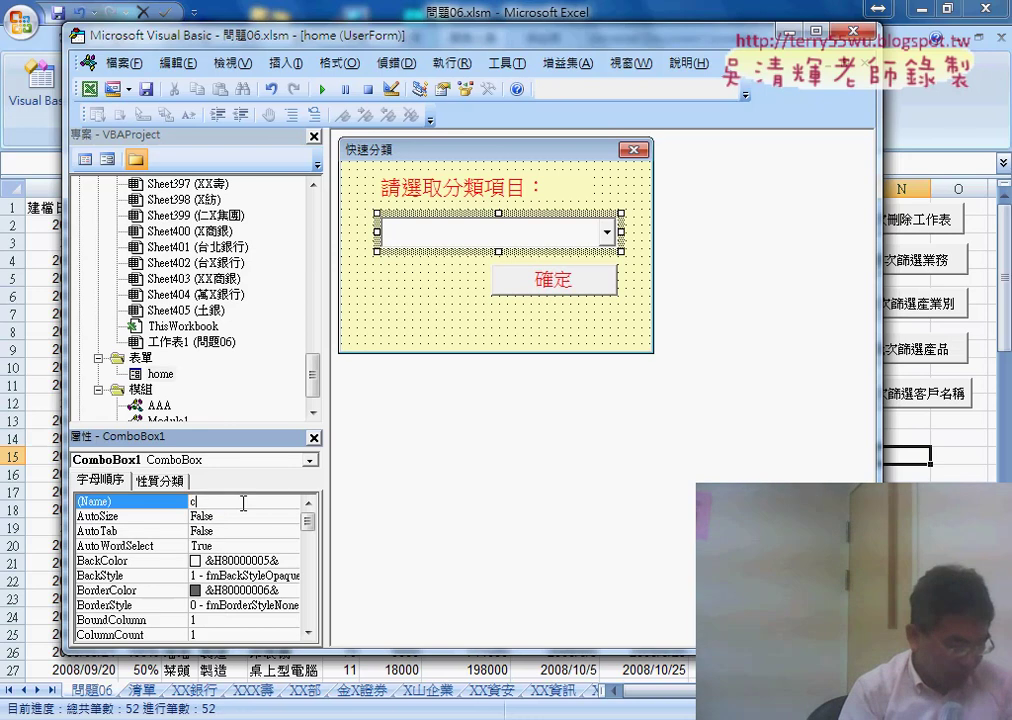
pyautogui.write('b01')
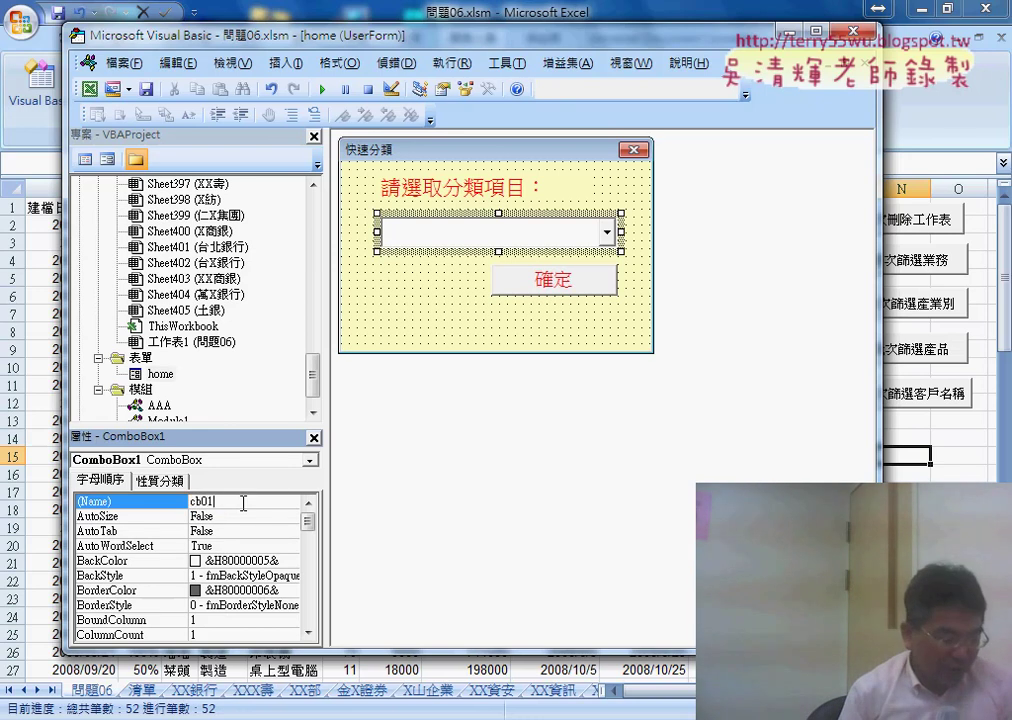
pyautogui.press('Return')
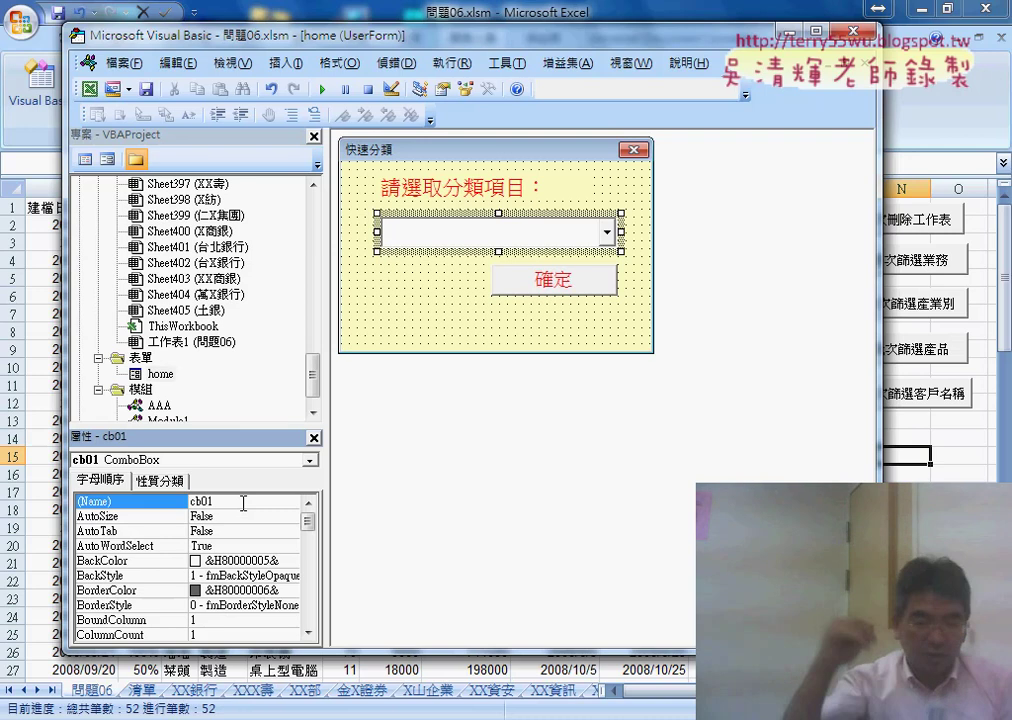
pyautogui.moveTo(243, 503); pyautogui.dragTo(199, 501)
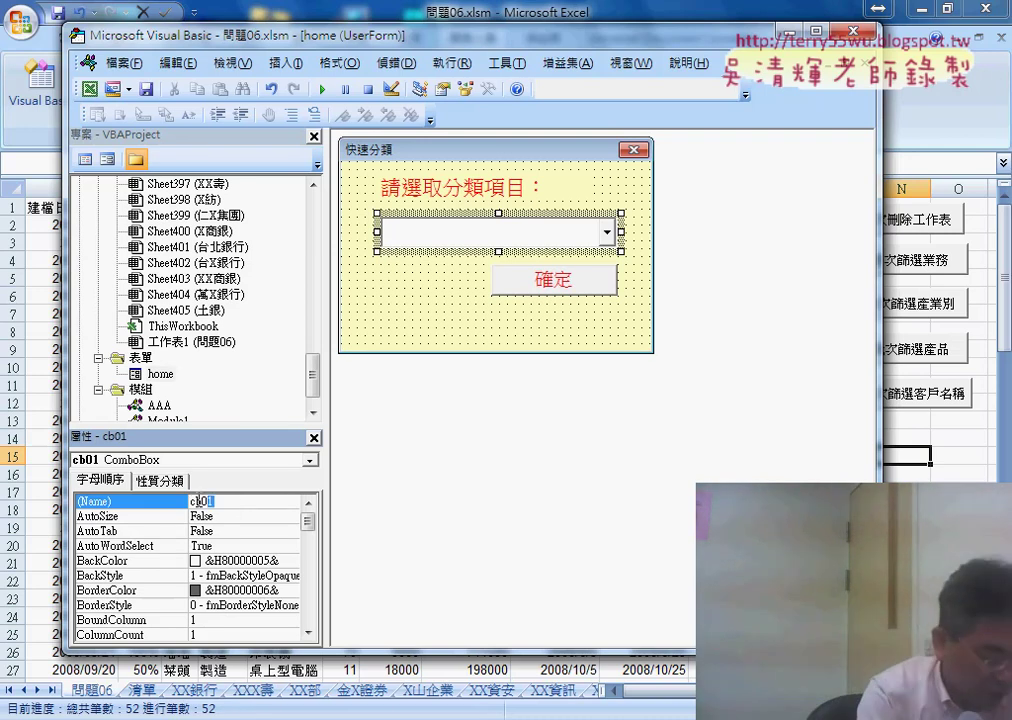
# - Select the 確定 button's CommandButton1 name and switch to the Google Docs code notes
pyautogui.click(547, 294)
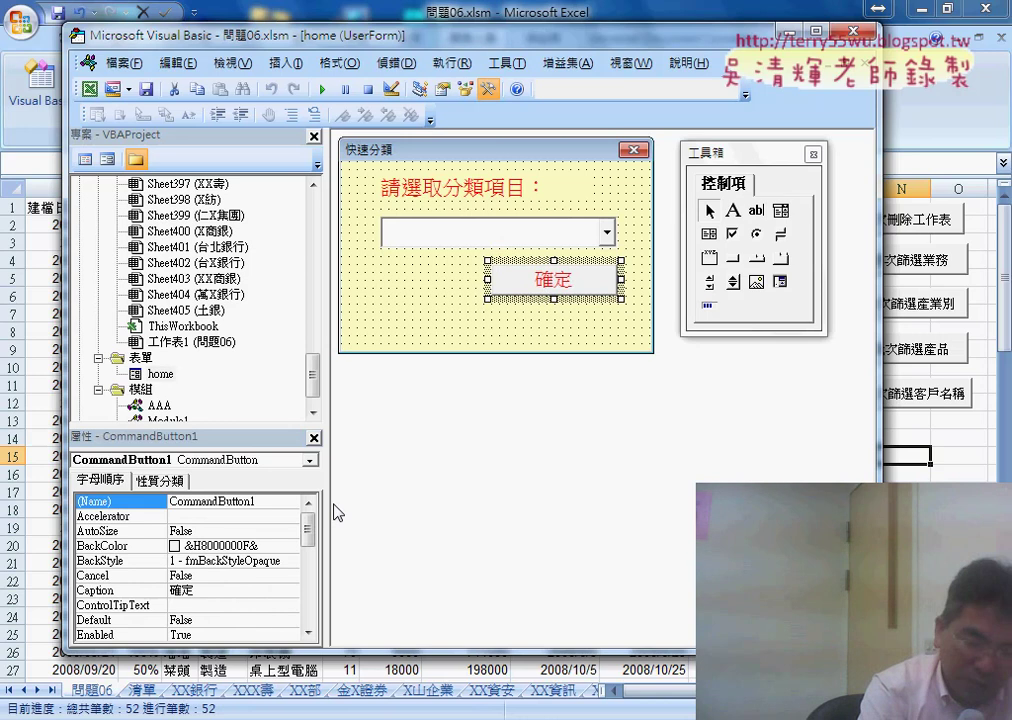
pyautogui.doubleClick(265, 515)
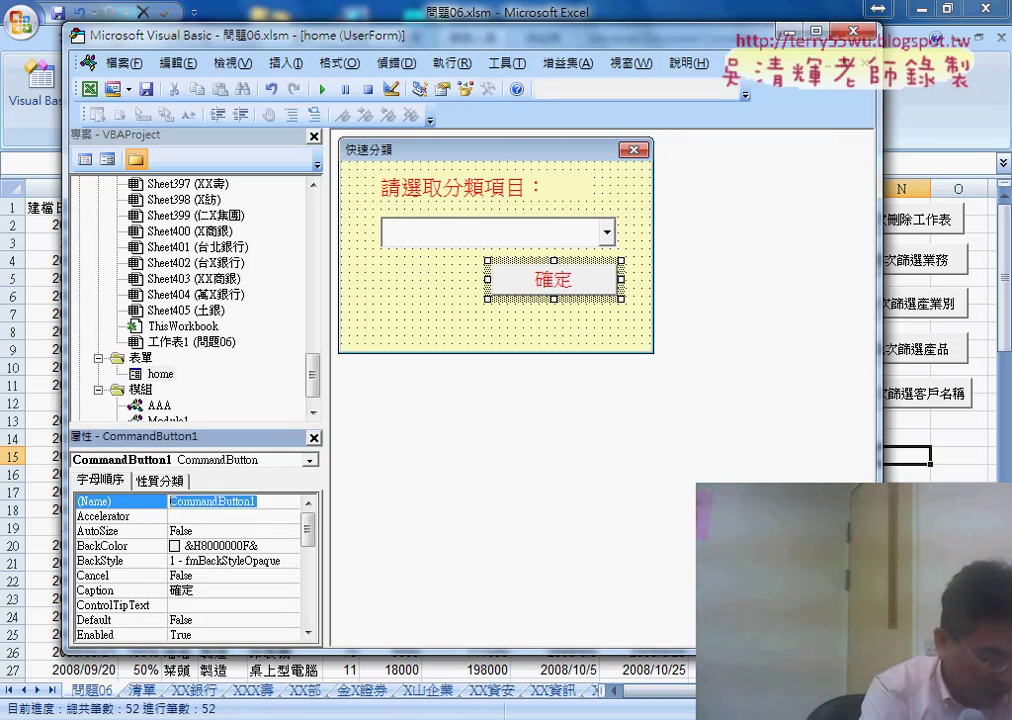
pyautogui.click(453, 615)
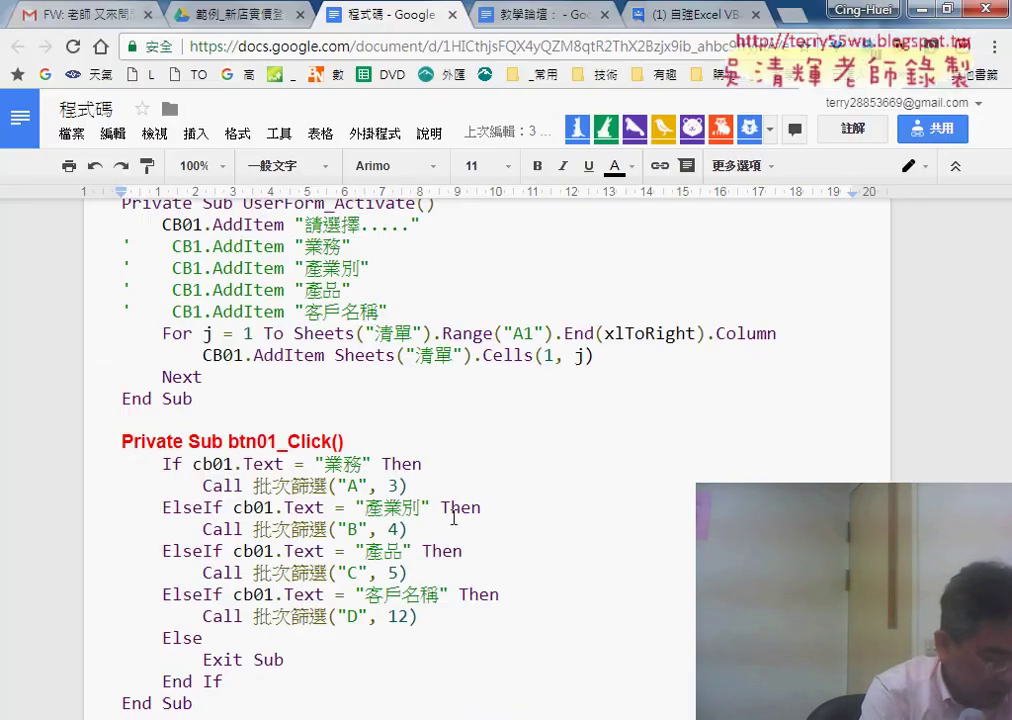
# - Copy btn01 from 'Private Sub btn01_Click()' and return to the 問題06.xlsm editor
pyautogui.moveTo(229, 441); pyautogui.dragTo(278, 441)
pyautogui.hotkey('ctrl', 'c')
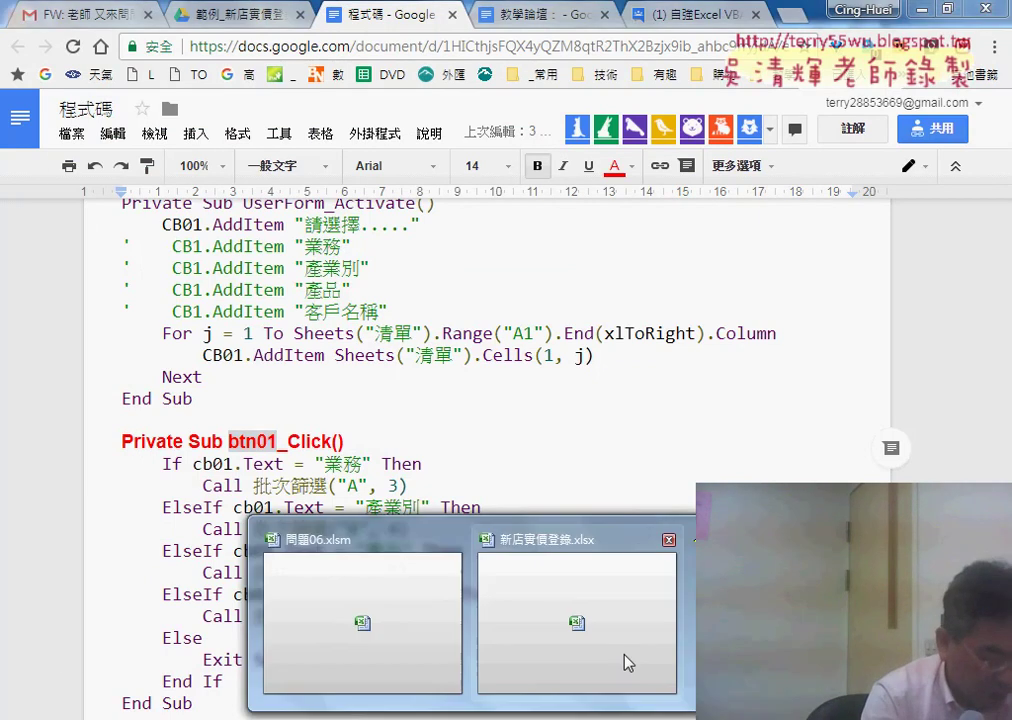
pyautogui.click(626, 661)
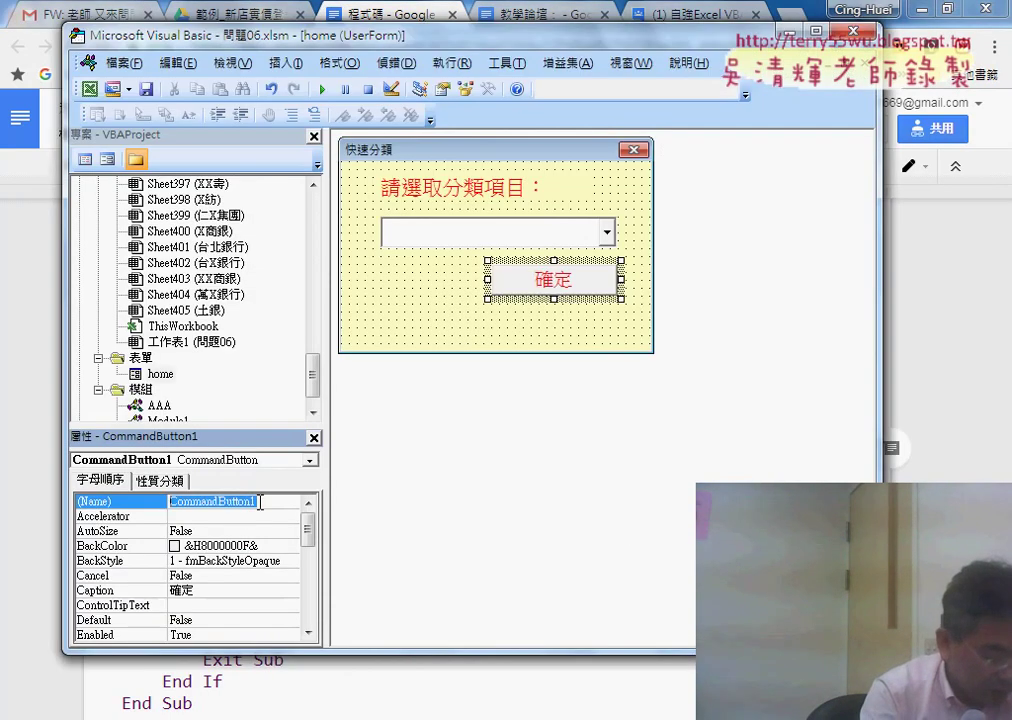
# - Paste btn01 as the 確定 button's (Name) property
pyautogui.rightClick(260, 503)
pyautogui.click(265, 312)
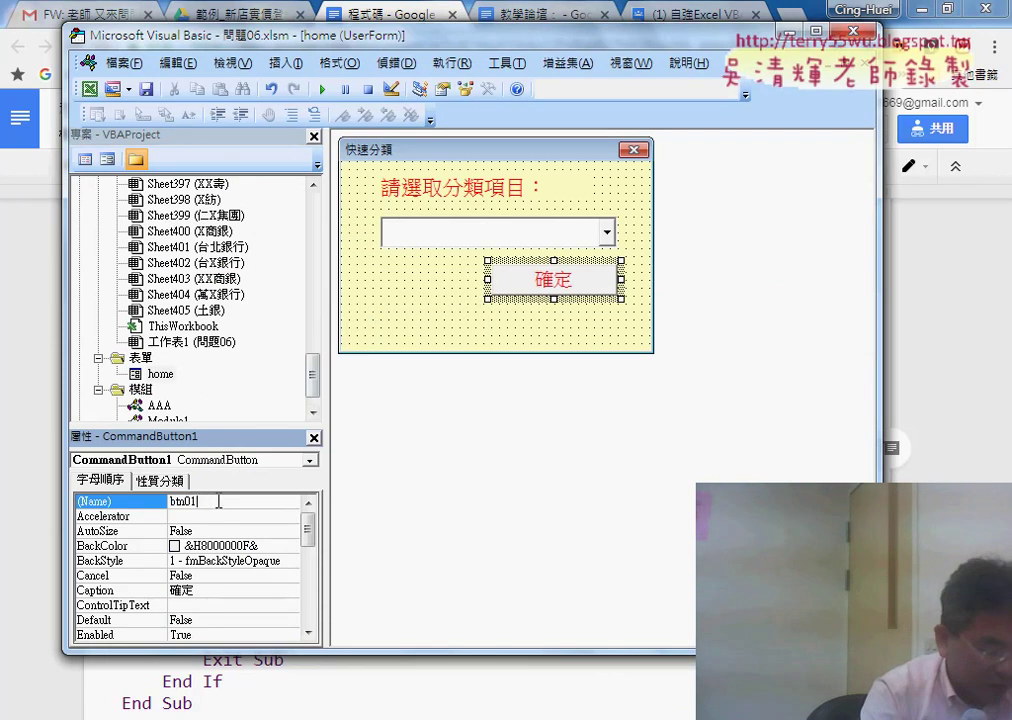
pyautogui.press('Return')
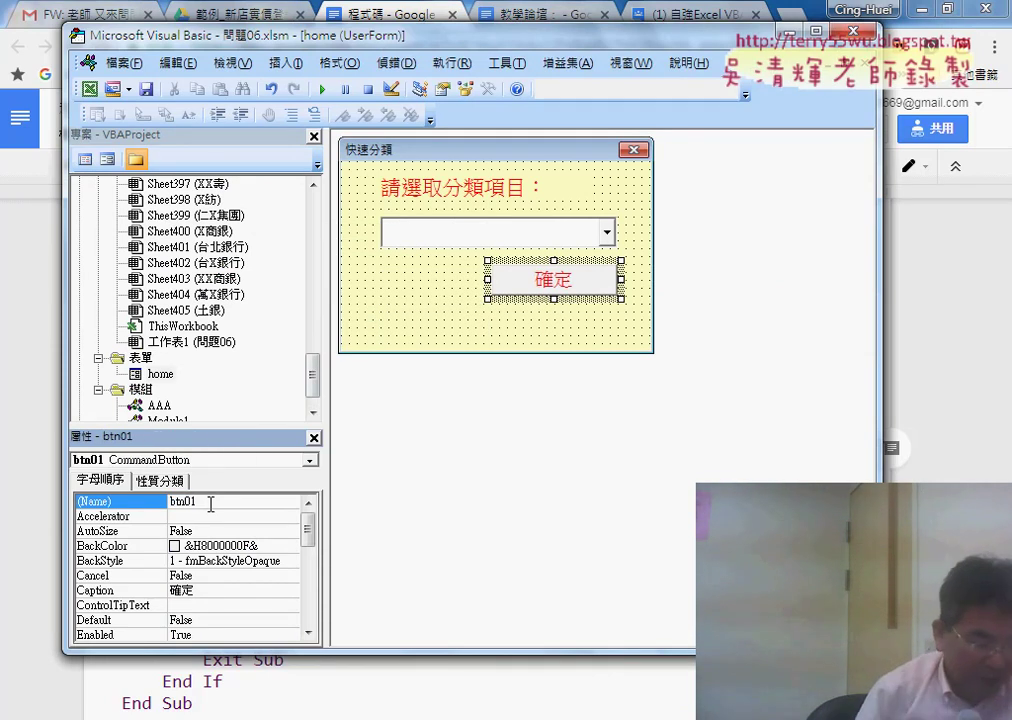
# - Open the button's empty btn01_Click procedure in the home form's code window
pyautogui.click(483, 335)
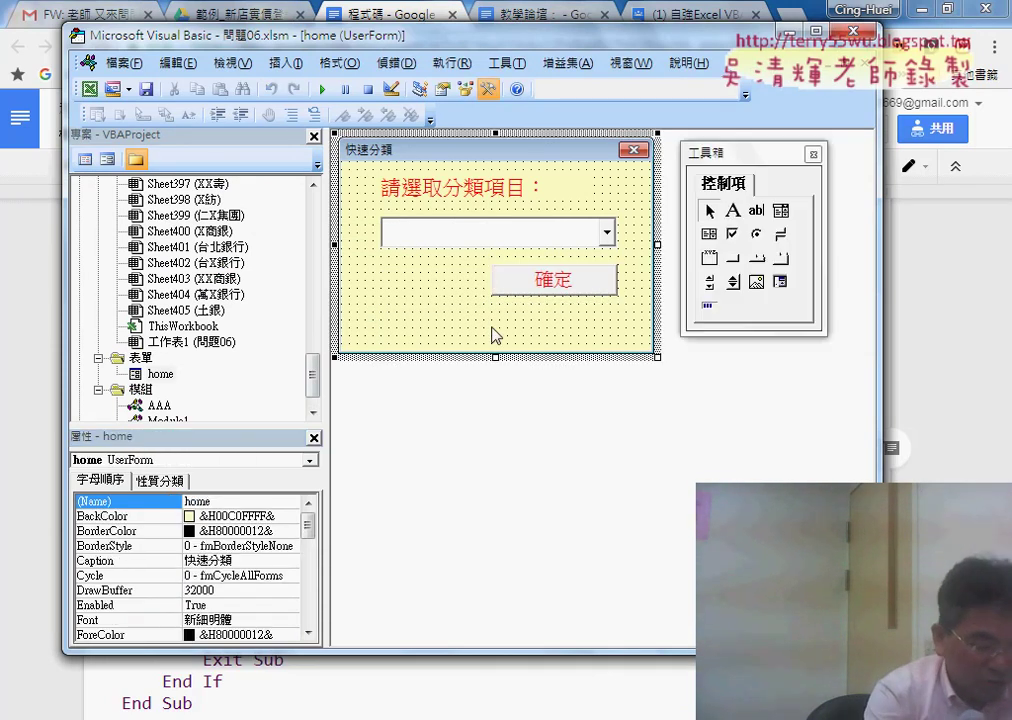
pyautogui.doubleClick(553, 290)
pyautogui.moveTo(460, 166); pyautogui.dragTo(501, 167)
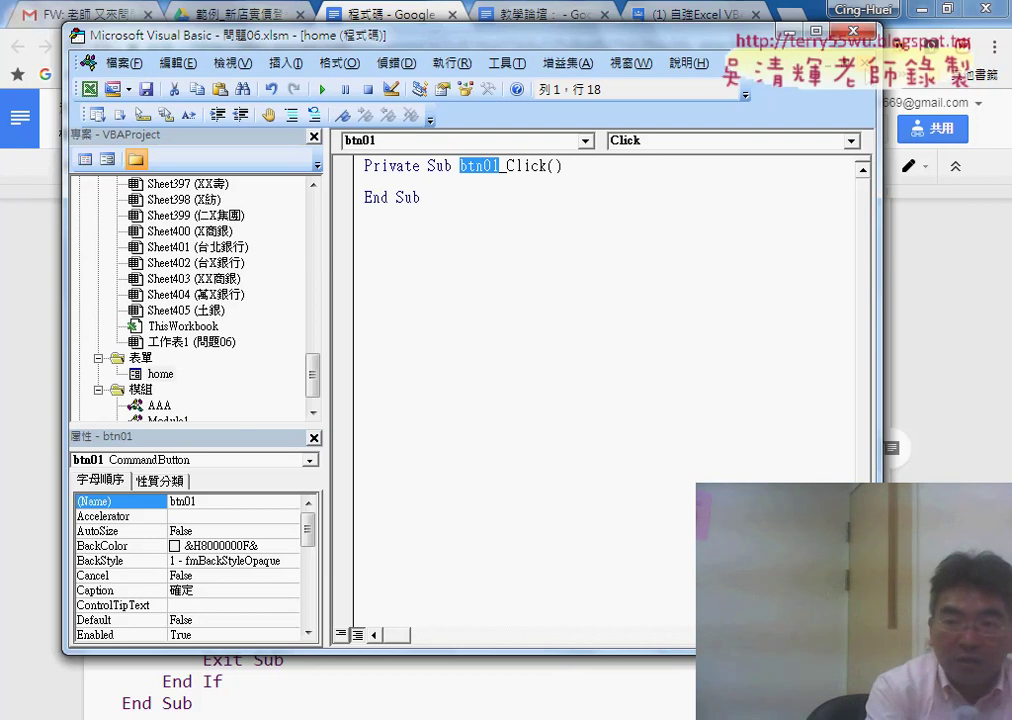
# - Back in design view, confirm the controls are named cb01 and btn01
pyautogui.hotkey('shift', 'F7')
pyautogui.click(510, 242)
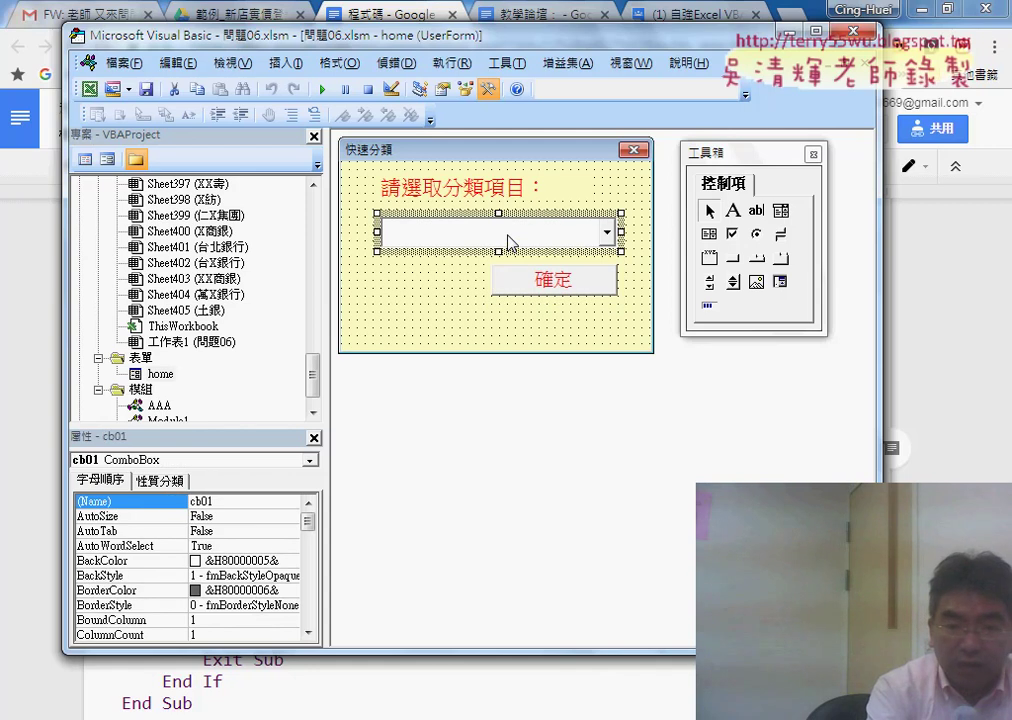
pyautogui.click(215, 501)
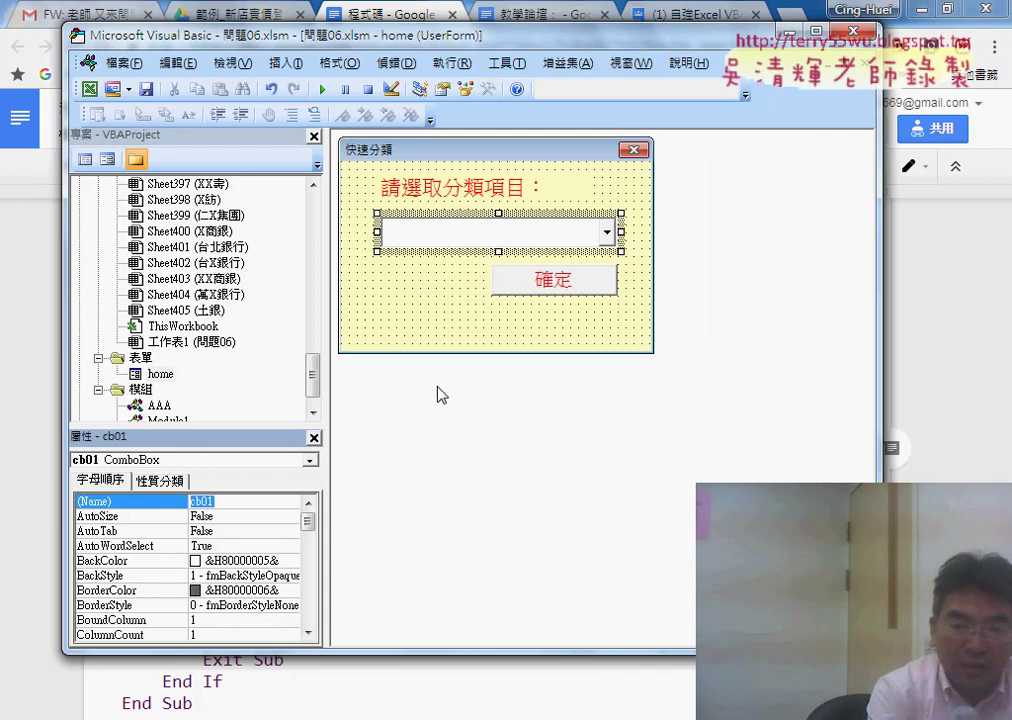
pyautogui.click(540, 285)
pyautogui.click(219, 503)
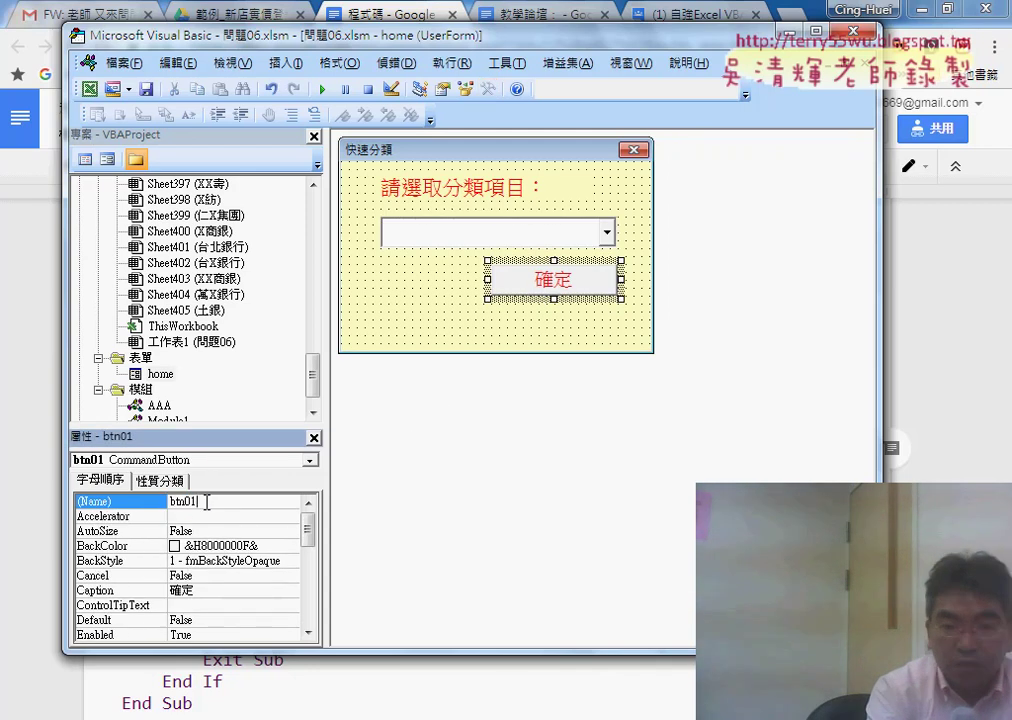
pyautogui.click(236, 508)
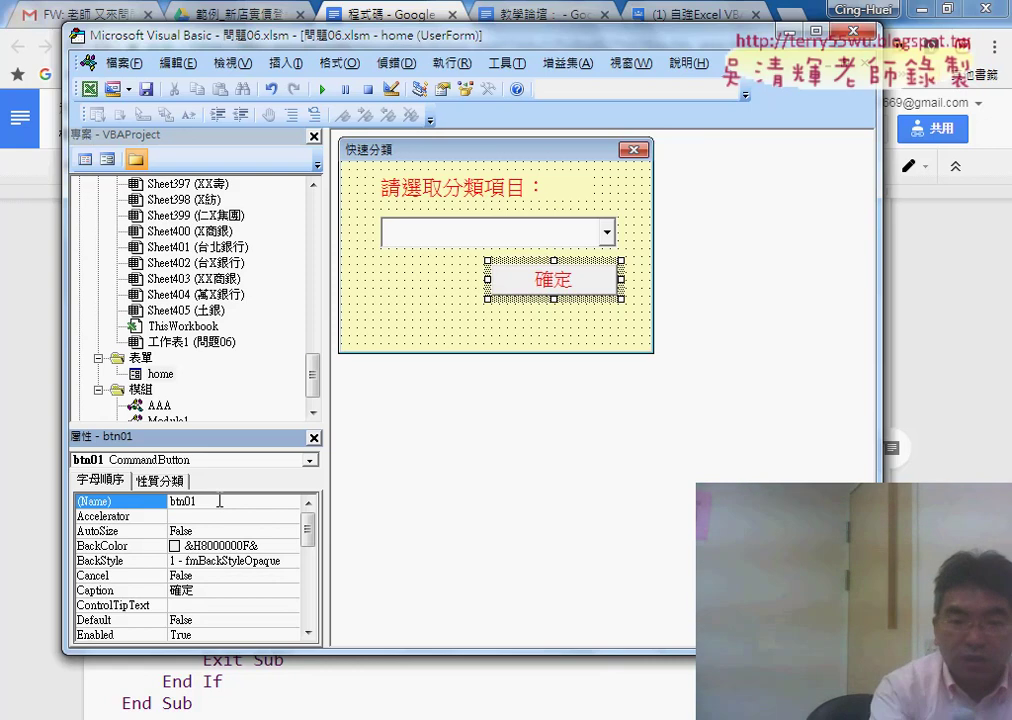
# - Select the home form and bring the Excel workbook into view behind the editor
pyautogui.click(461, 323)
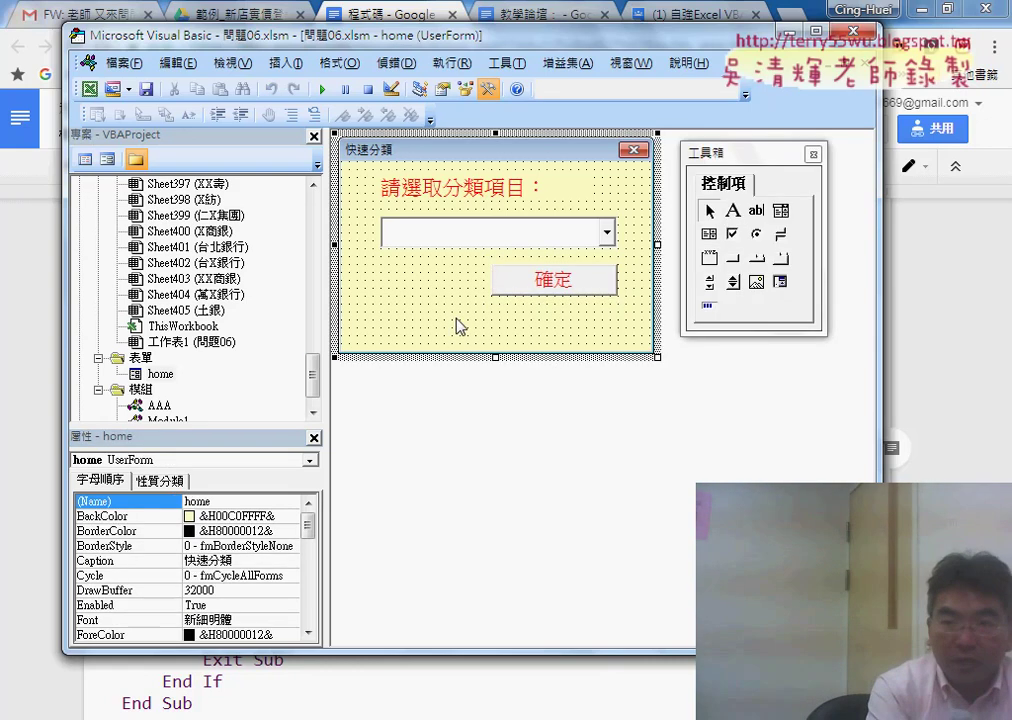
pyautogui.click(729, 84)
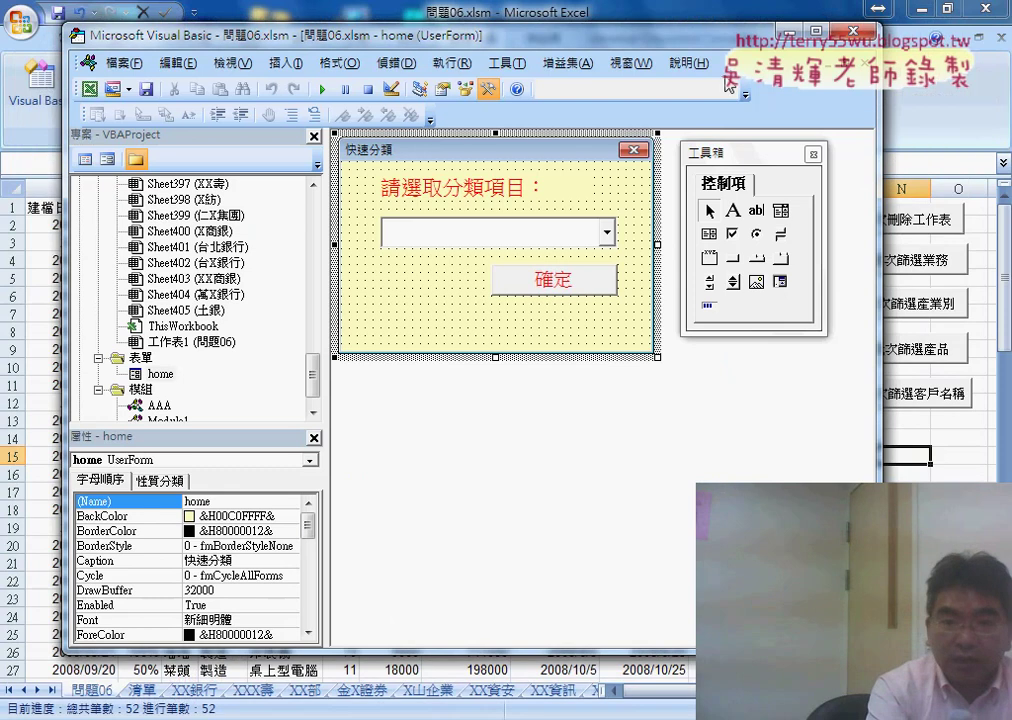
pyautogui.moveTo(509, 47); pyautogui.dragTo(549, 93)
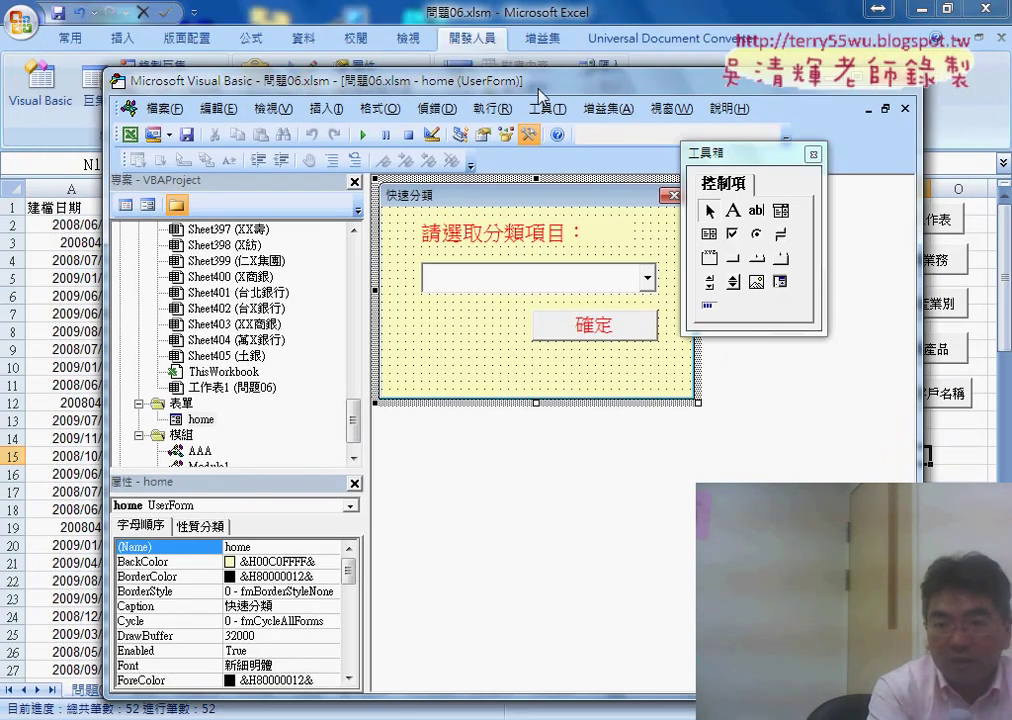
# - Run the 快速分類 form over the sheet, close it, and run it again
pyautogui.click(364, 142)
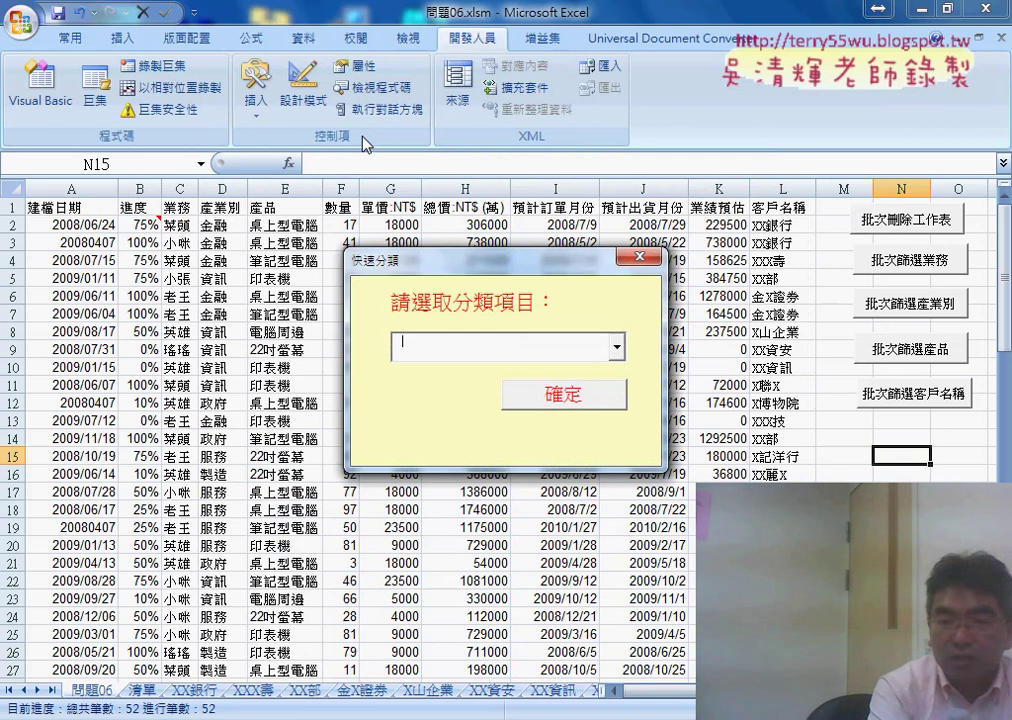
pyautogui.click(638, 258)
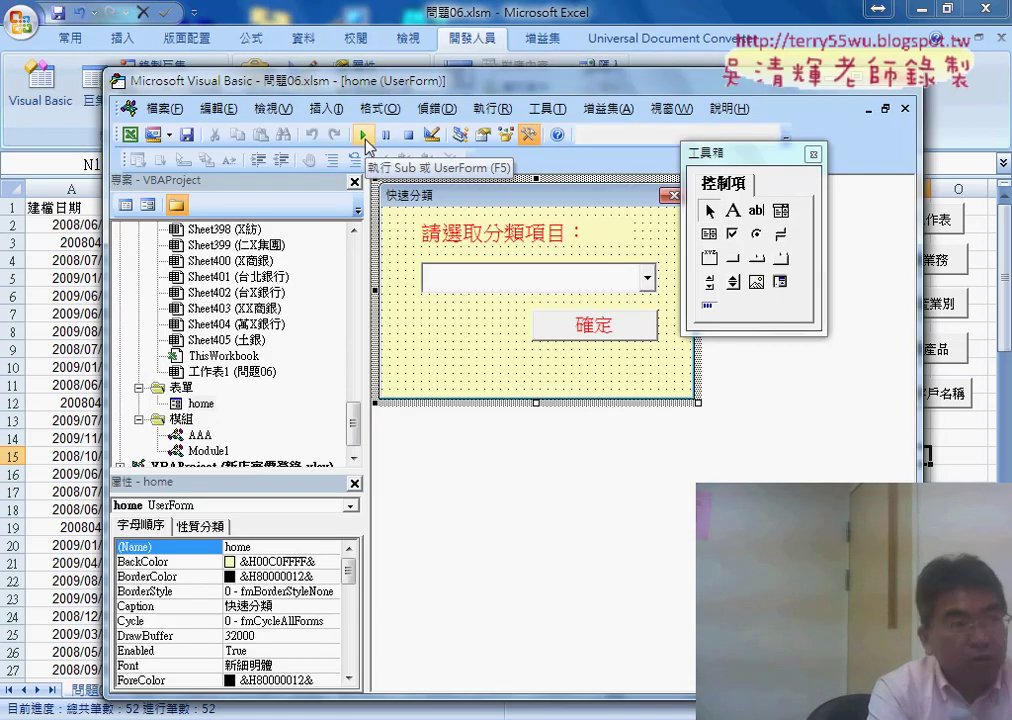
pyautogui.click(366, 140)
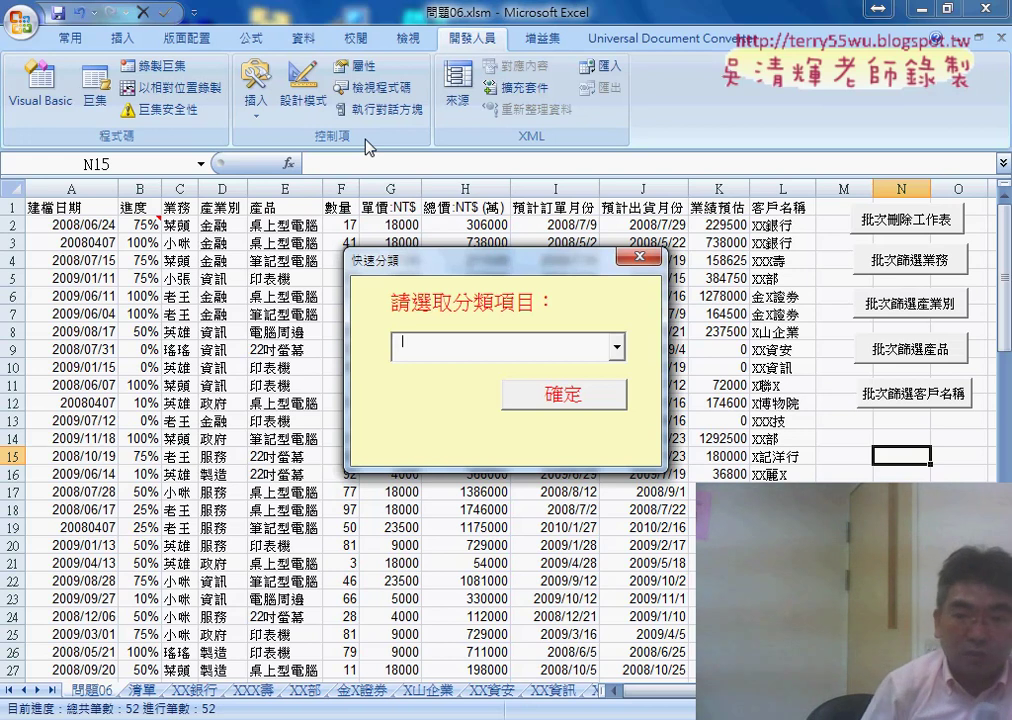
# - Return to the Visual Basic editor and reposition its window over the sheet
pyautogui.hotkey('alt', 'F11')
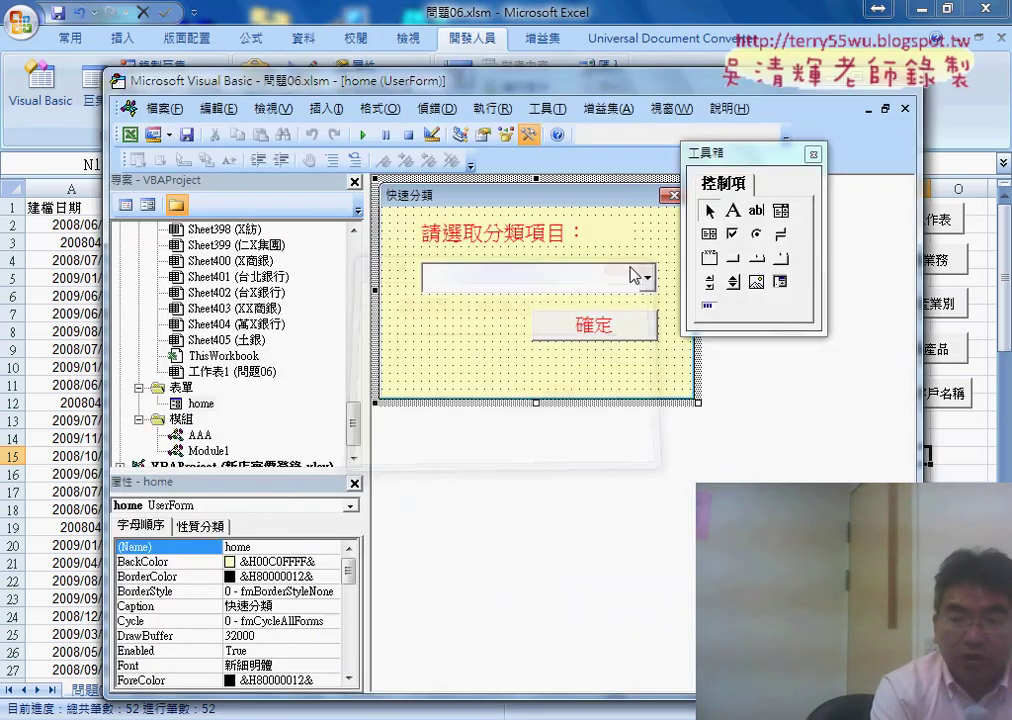
pyautogui.moveTo(745, 86); pyautogui.dragTo(547, 78)
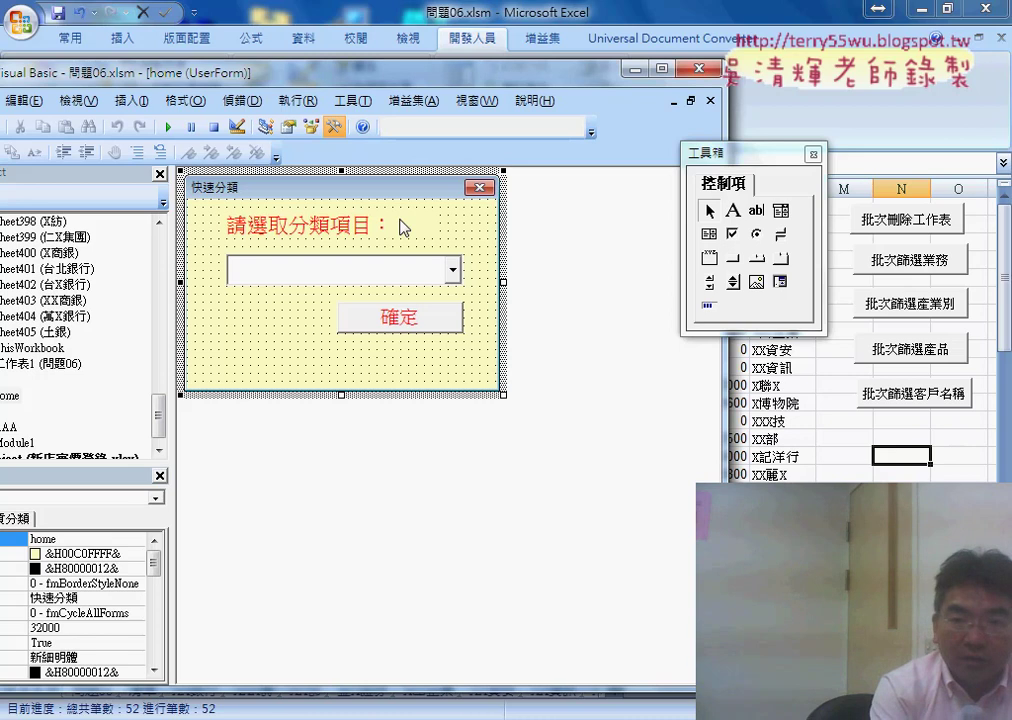
pyautogui.moveTo(441, 80); pyautogui.dragTo(480, 85)
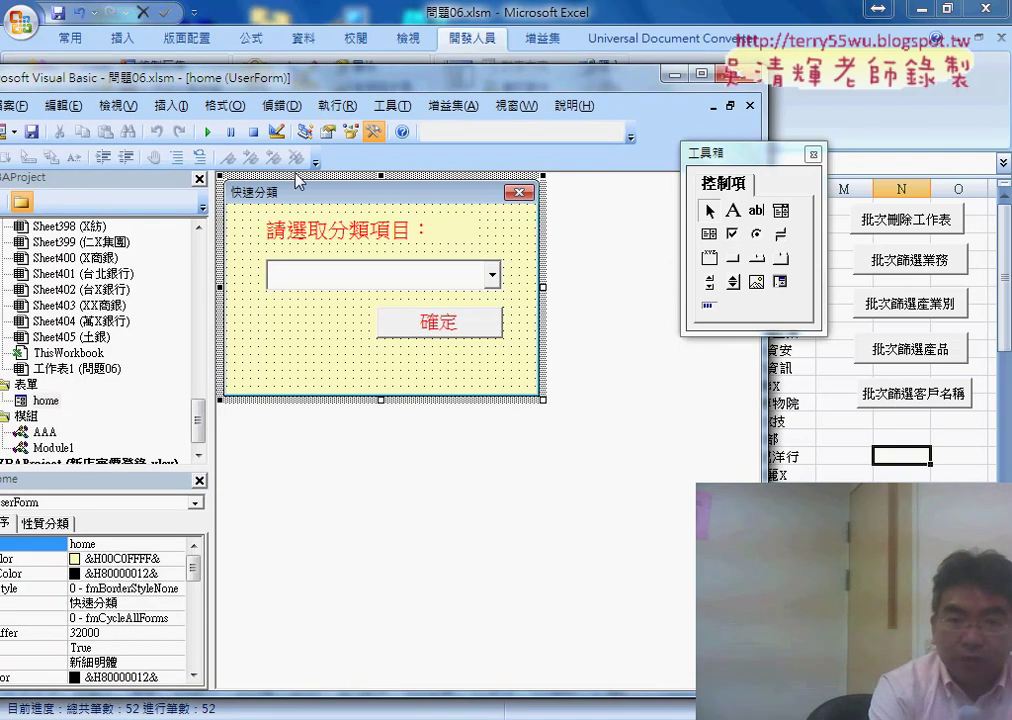
pyautogui.moveTo(325, 88); pyautogui.dragTo(405, 88)
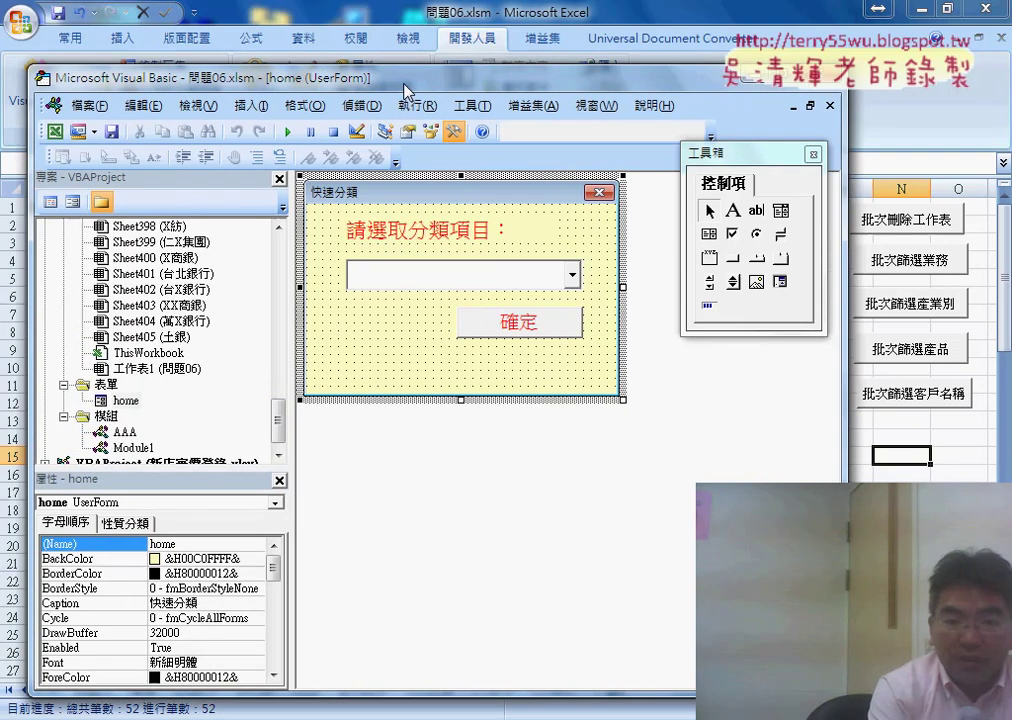
# - Insert a Public Sub procedure named 啟動表單 into Module1 via Insert > Procedure
pyautogui.click(280, 440)
pyautogui.doubleClick(132, 432)
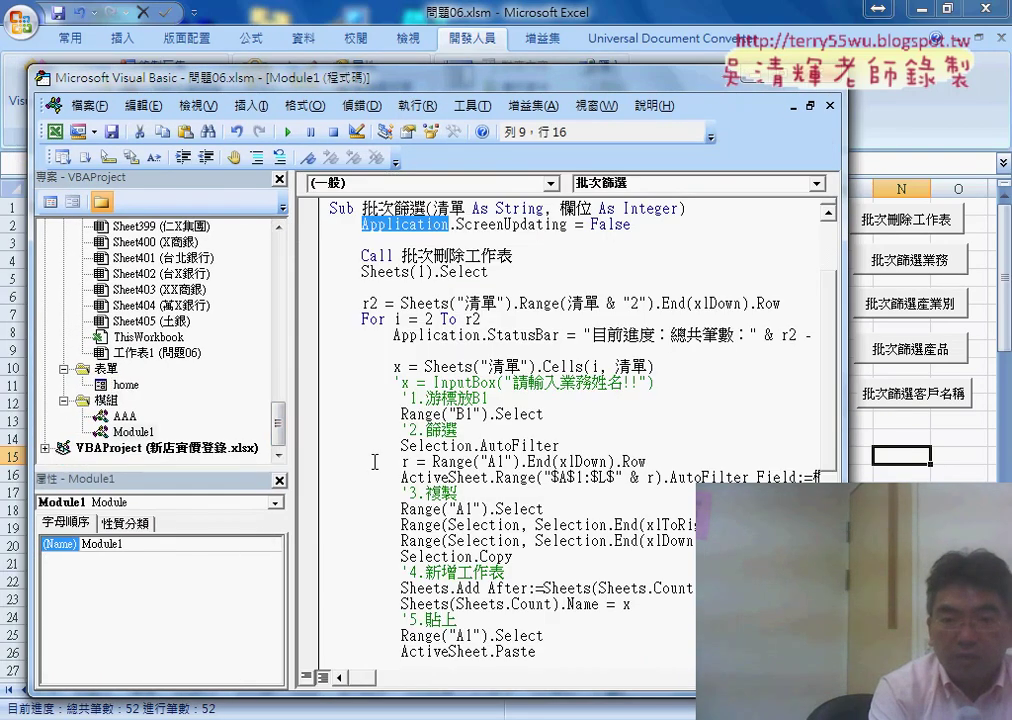
pyautogui.click(250, 105)
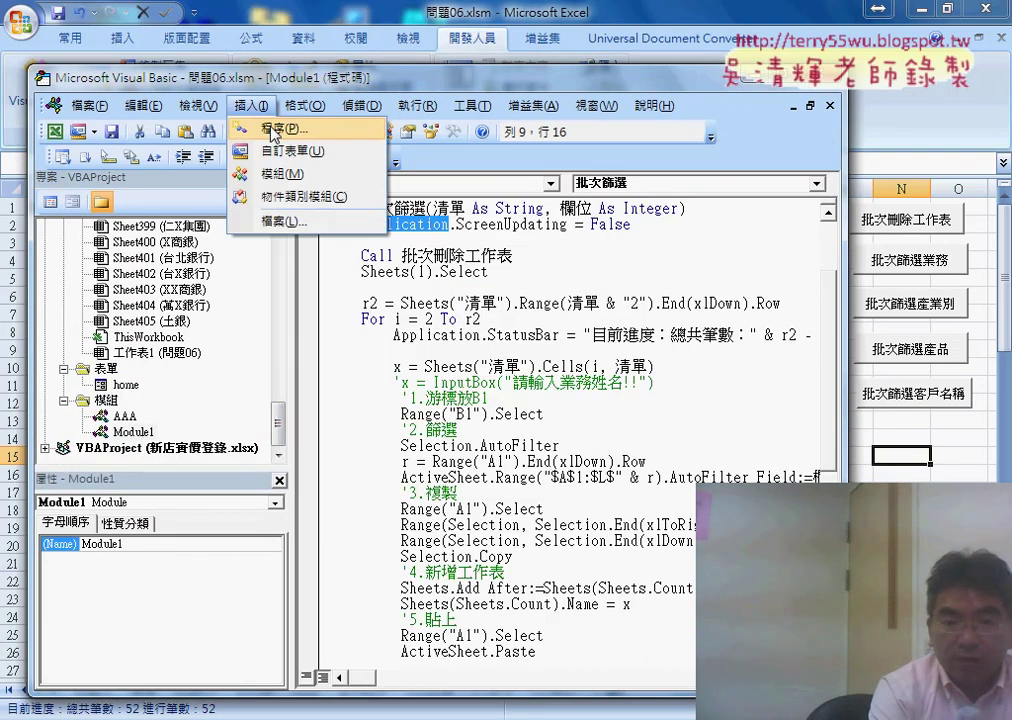
pyautogui.click(268, 129)
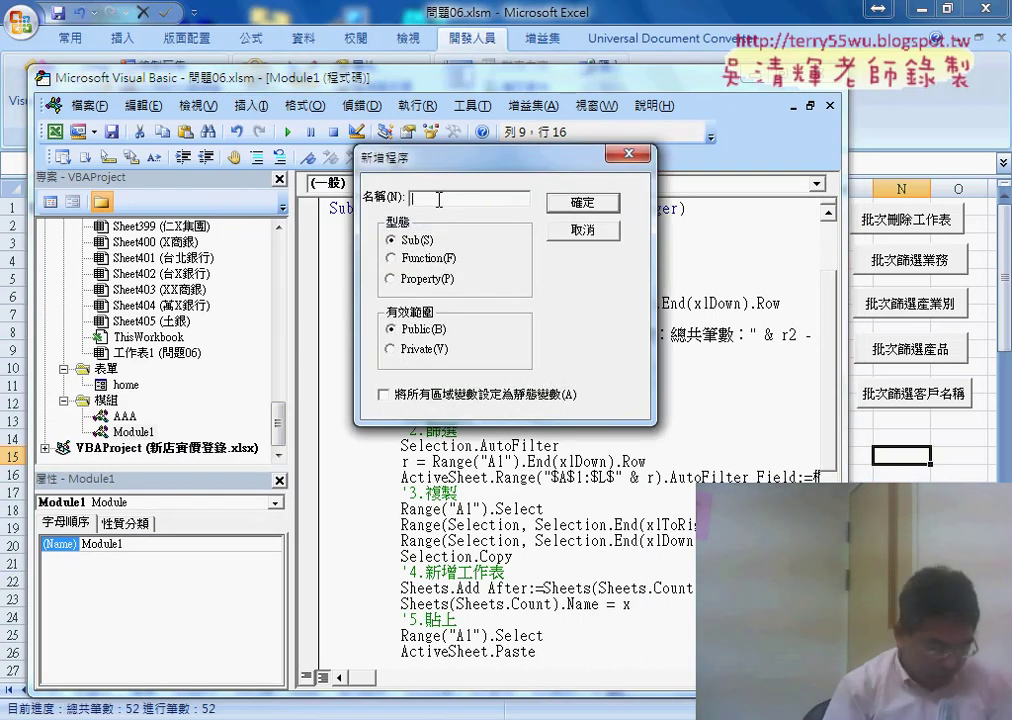
pyautogui.write('起')
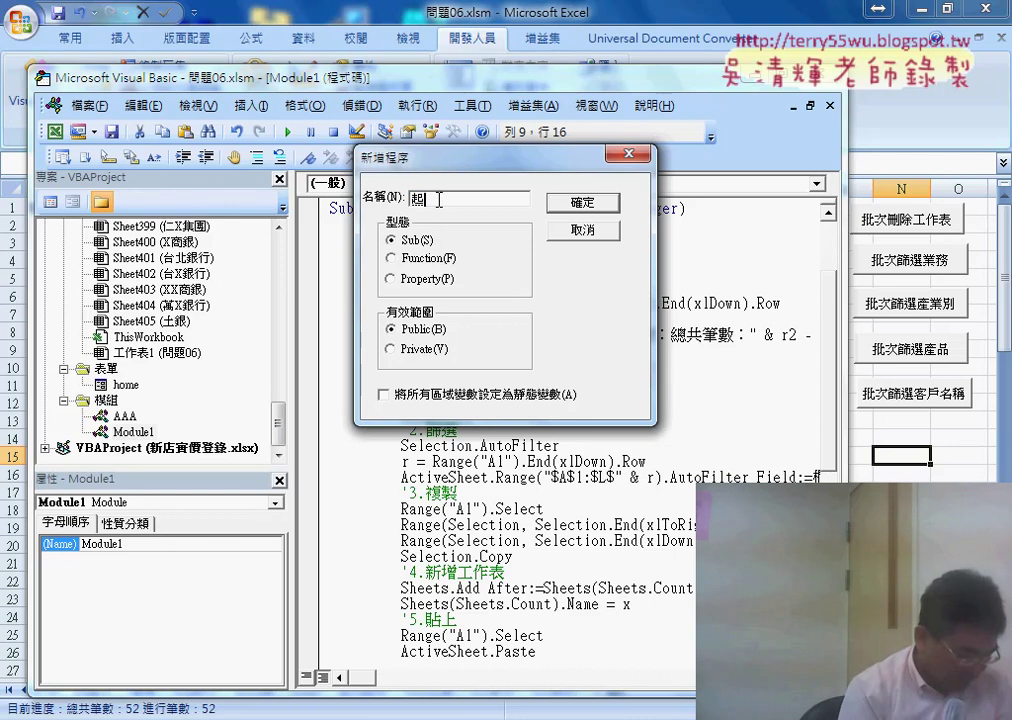
pyautogui.write('動')
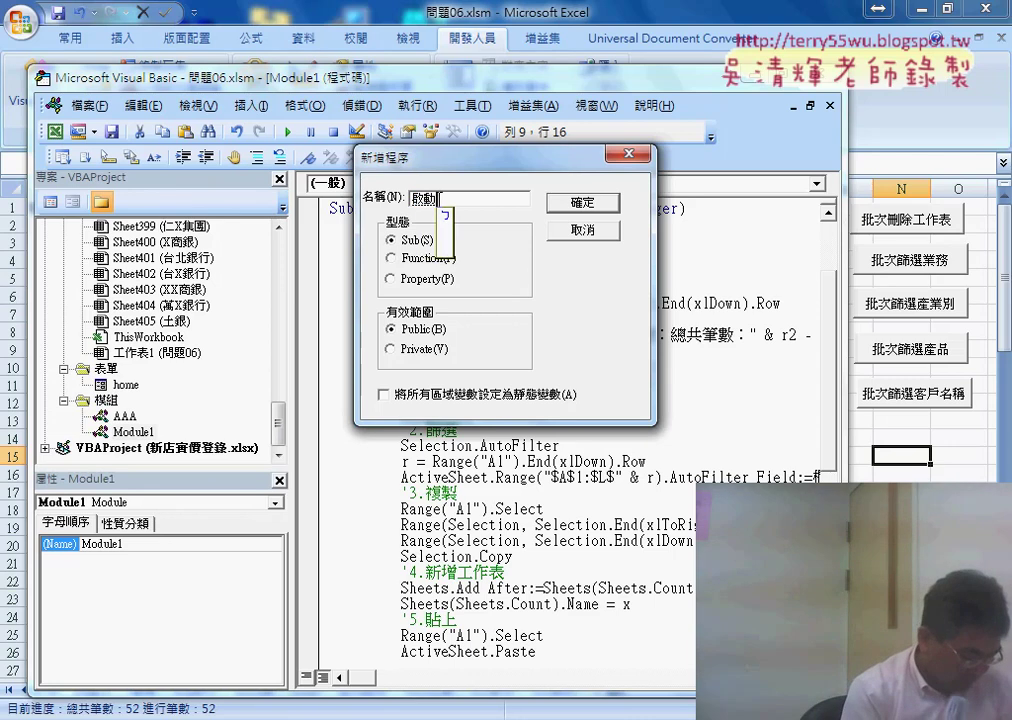
pyautogui.write('表單')
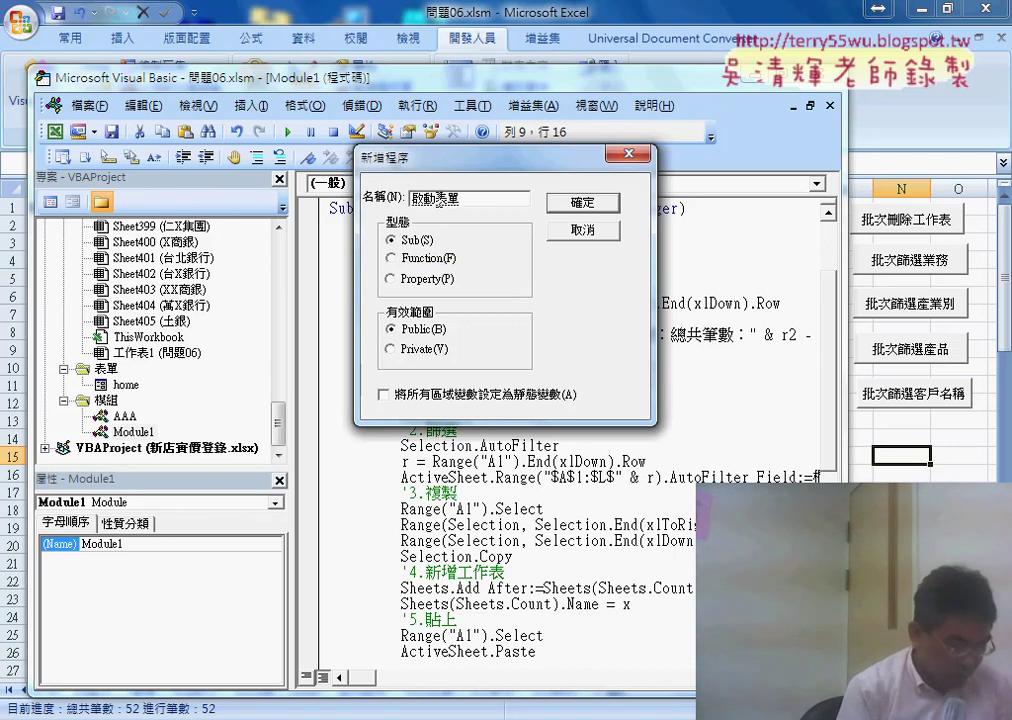
pyautogui.press('Return')
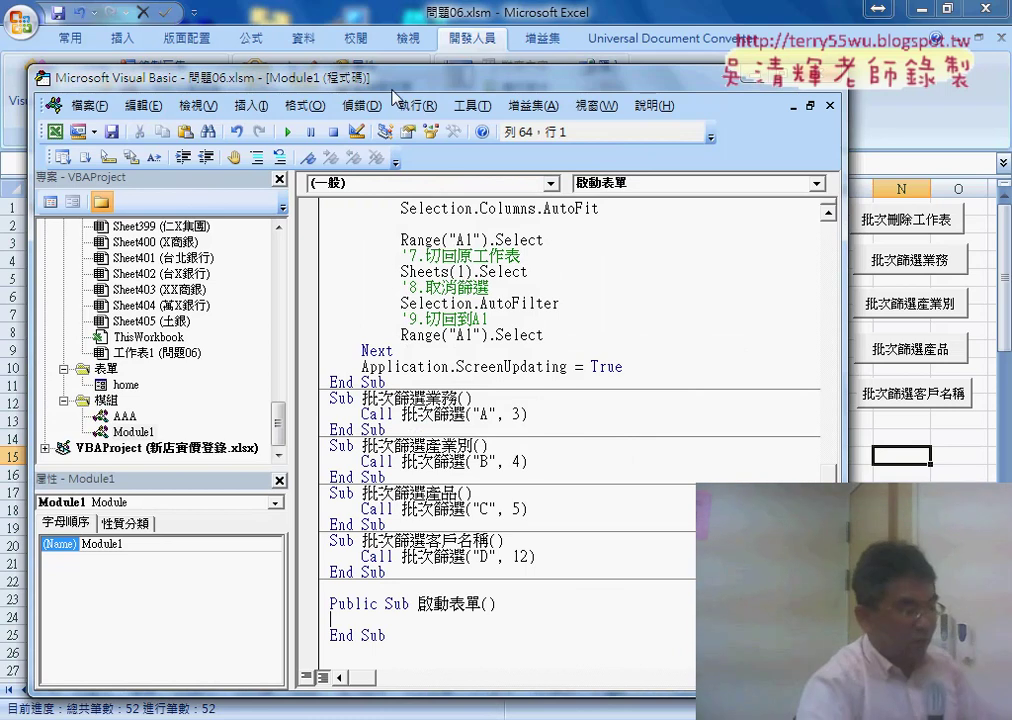
# - Write the indented line home.Show inside Public Sub 啟動表單()
pyautogui.moveTo(394, 78); pyautogui.dragTo(457, 84)
pyautogui.click(187, 376)
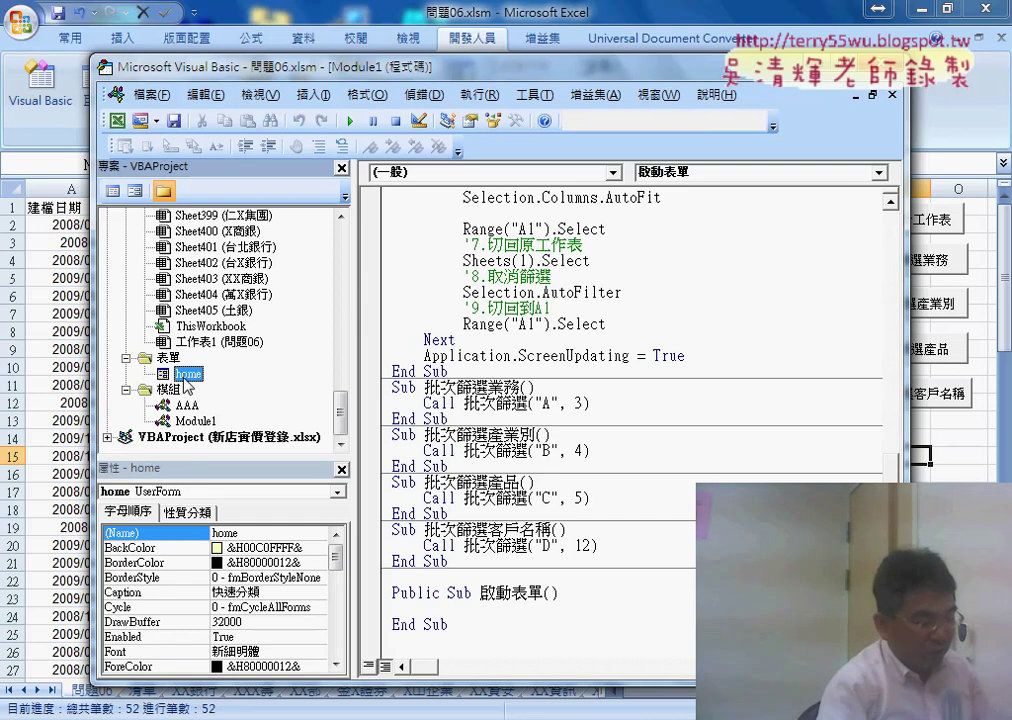
pyautogui.click(440, 608)
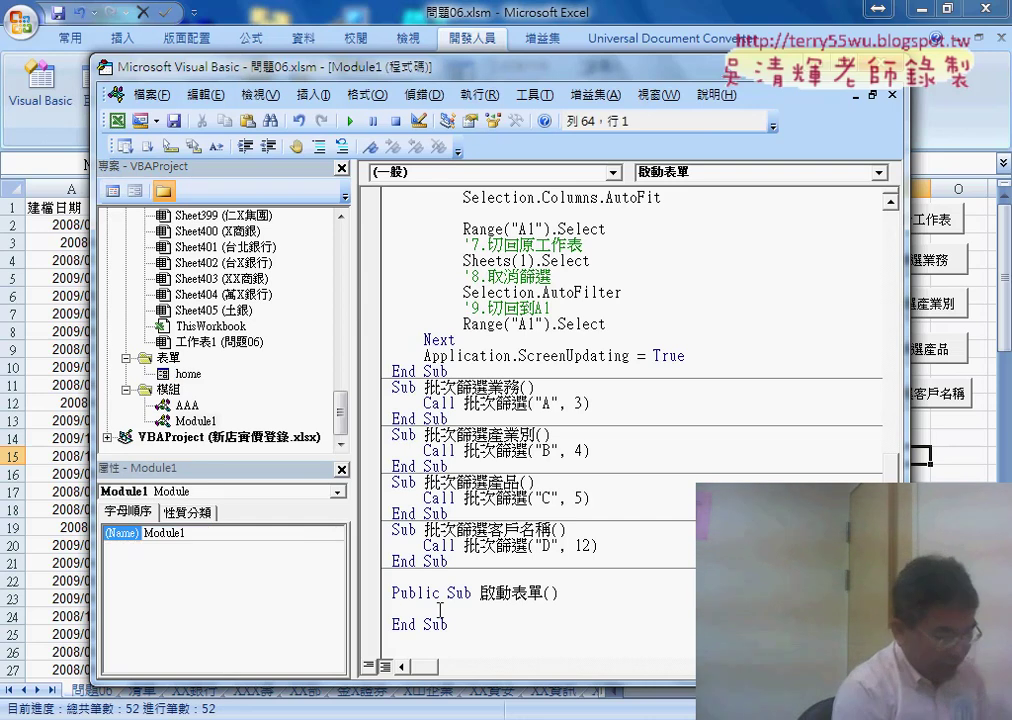
pyautogui.press('Tab')
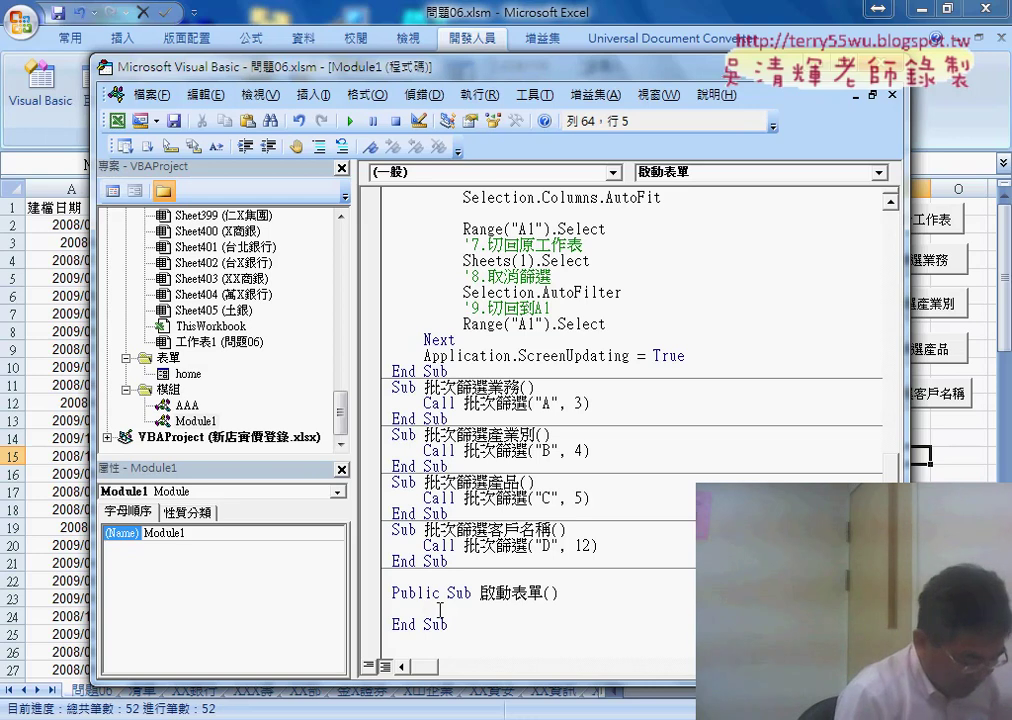
pyautogui.write('home')
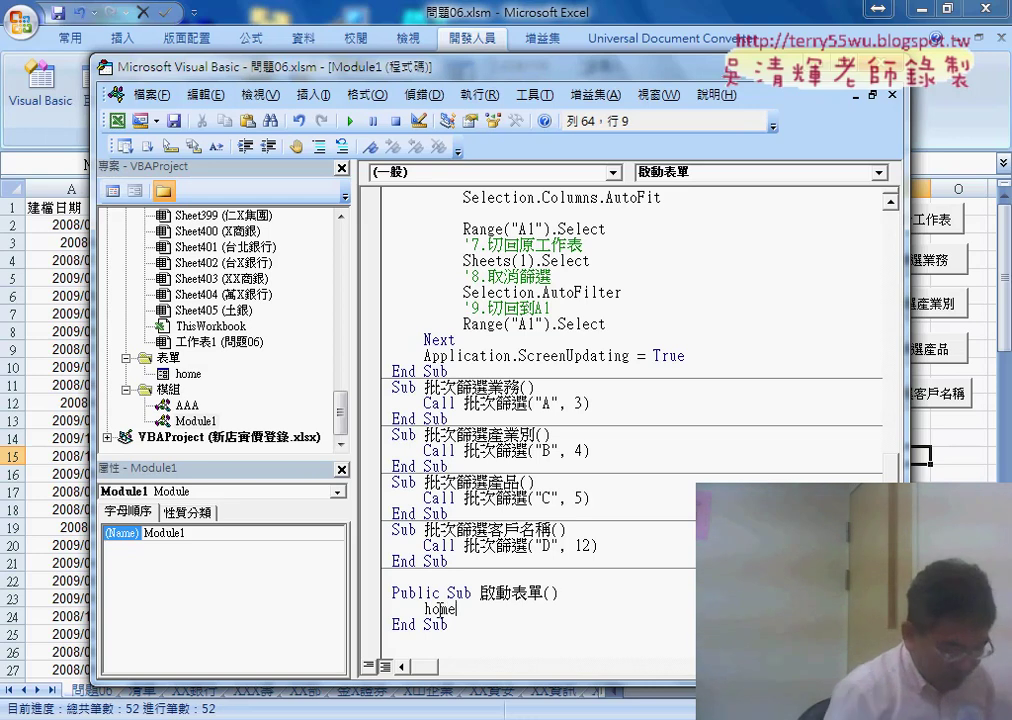
pyautogui.write('.s')
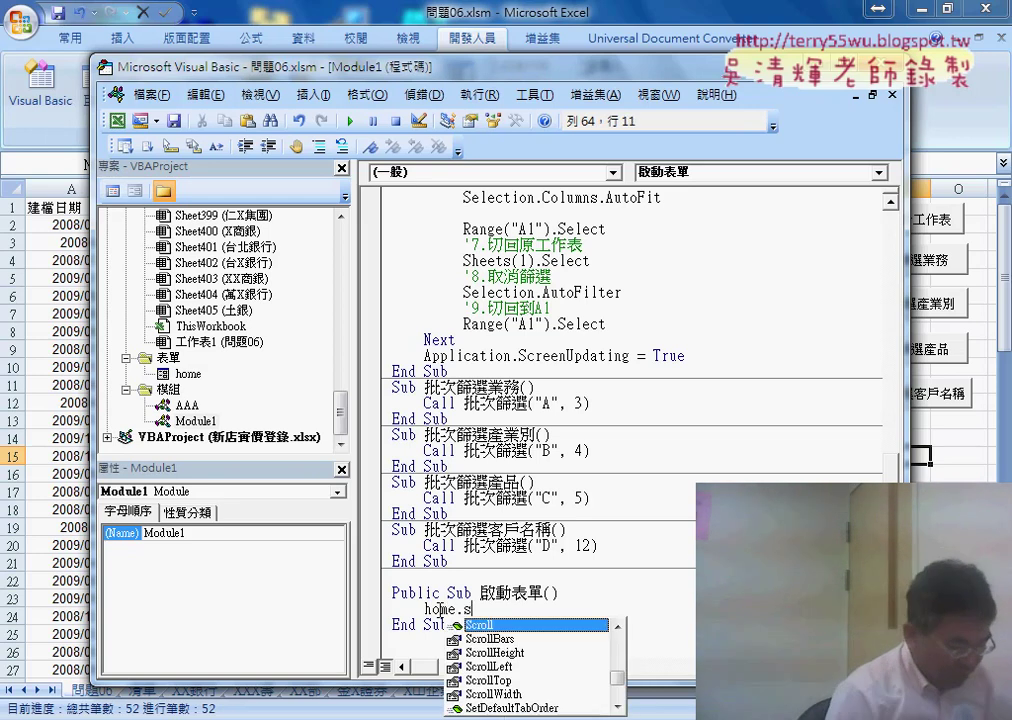
pyautogui.write('how')
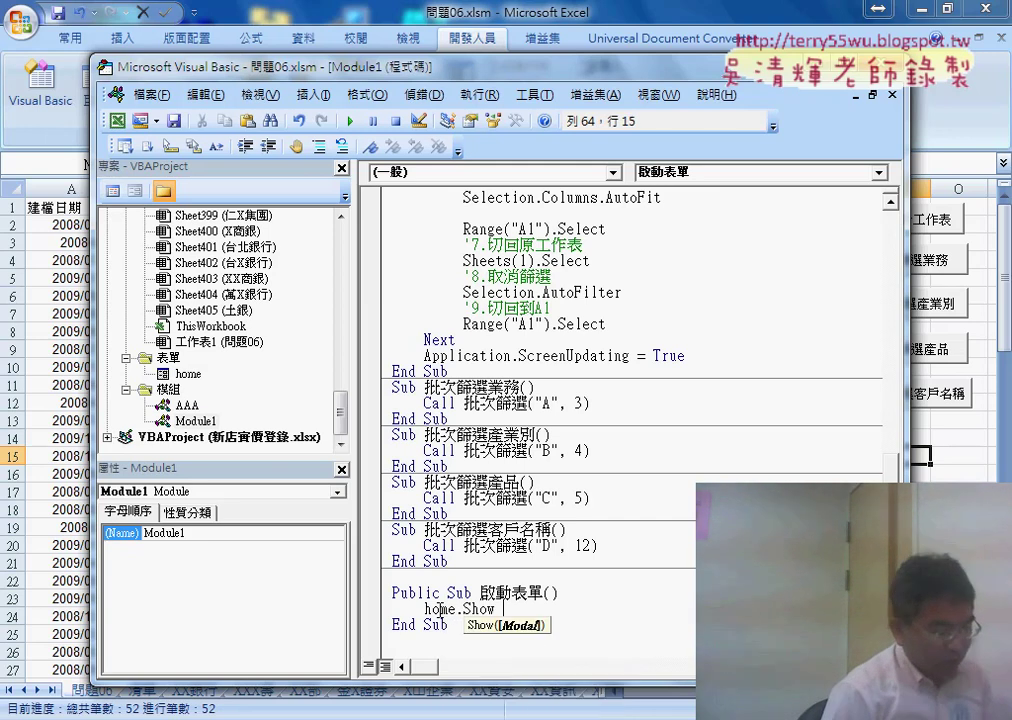
pyautogui.click(638, 640)
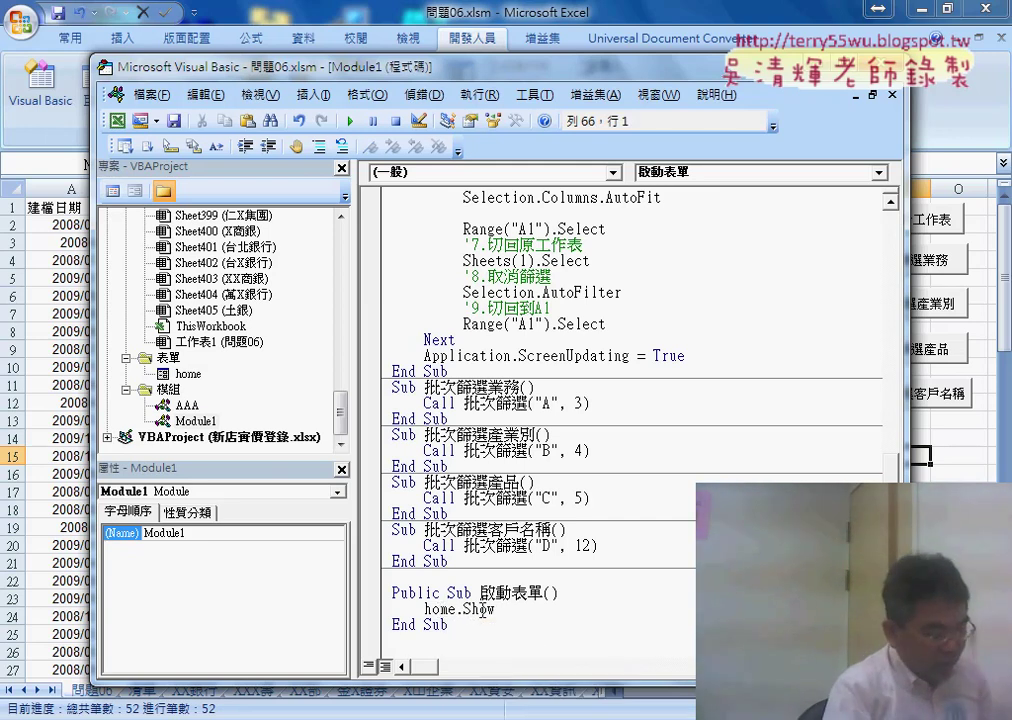
pyautogui.moveTo(450, 626); pyautogui.dragTo(384, 596)
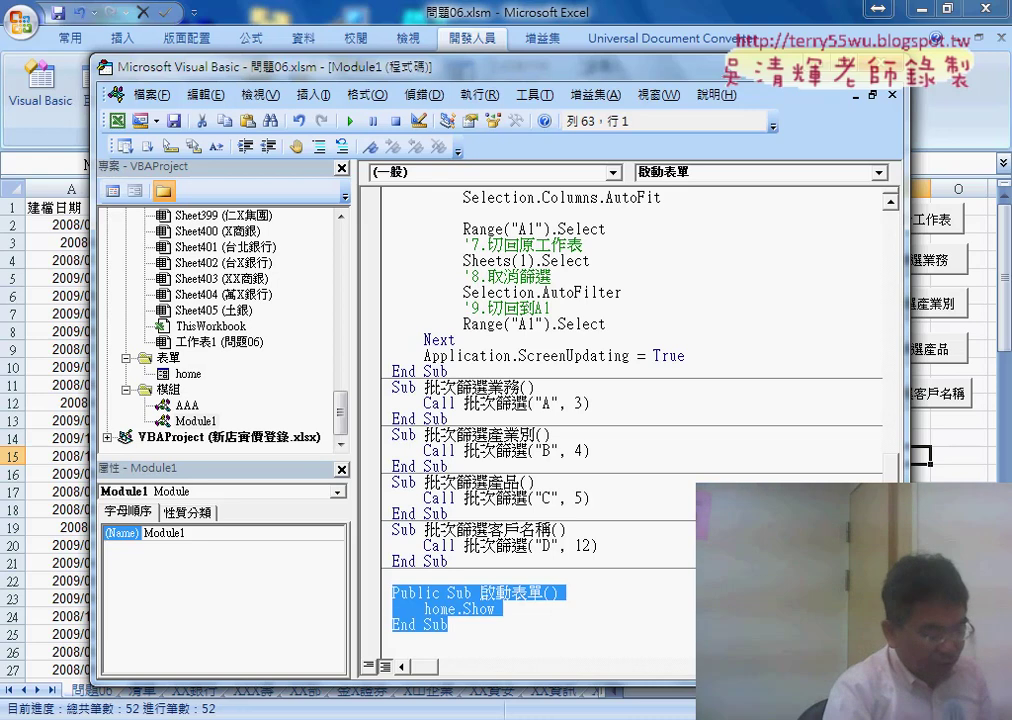
pyautogui.moveTo(906, 300); pyautogui.dragTo(757, 300)
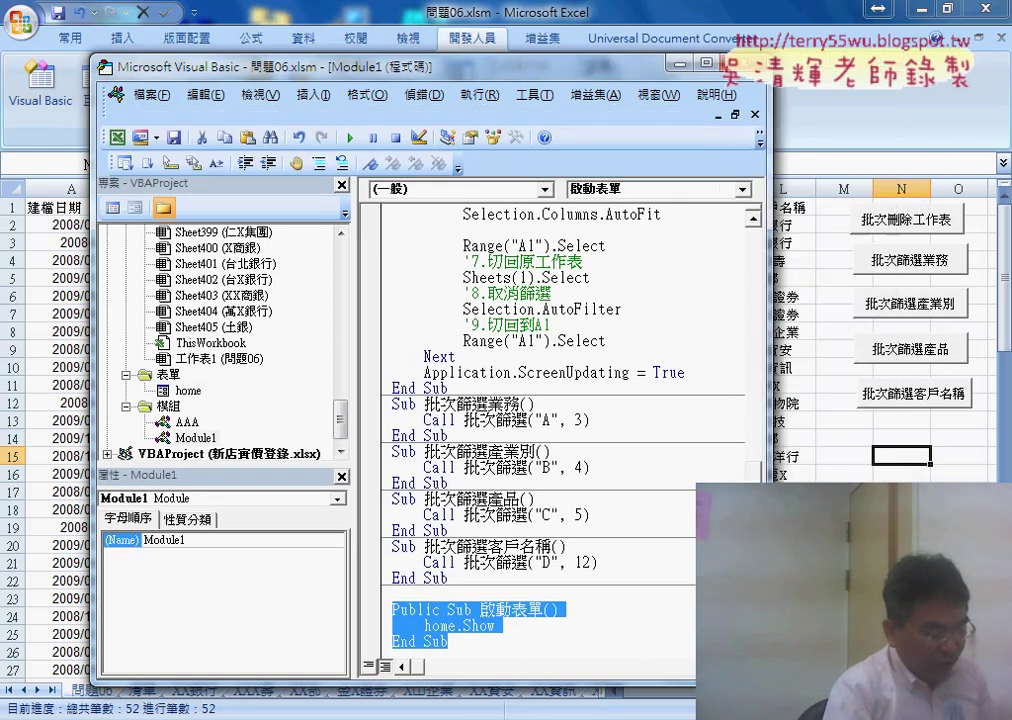
# - Duplicate the 批次篩選客戶名稱 button on the worksheet
pyautogui.hotkey('alt', 'F11')
pyautogui.rightClick(893, 395)
pyautogui.click(844, 429)
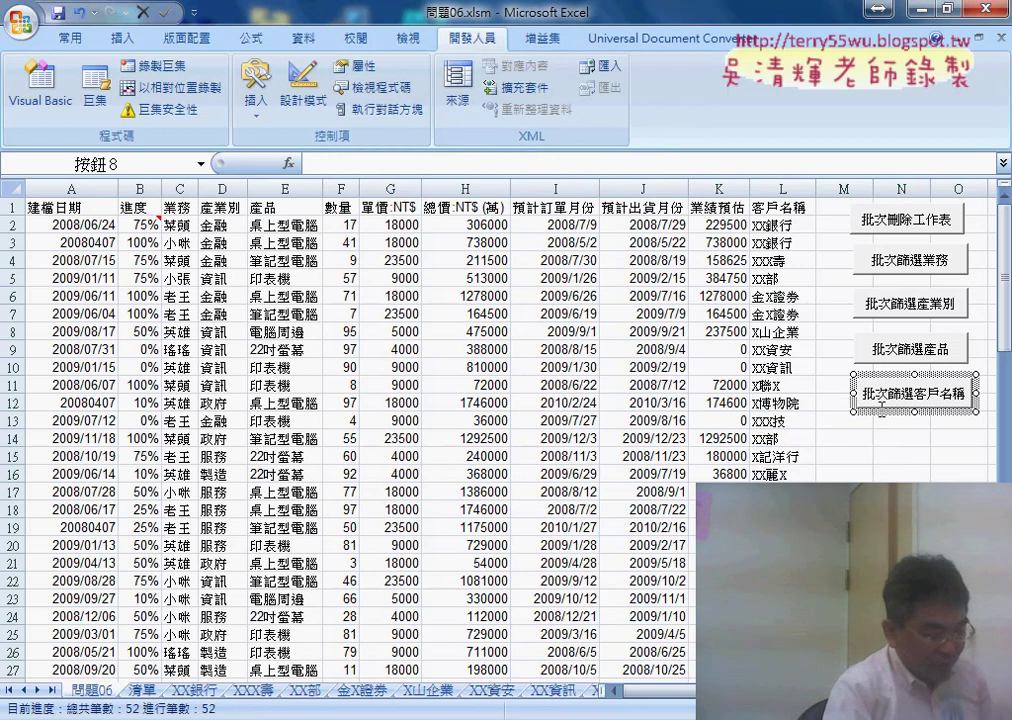
pyautogui.click(850, 422)
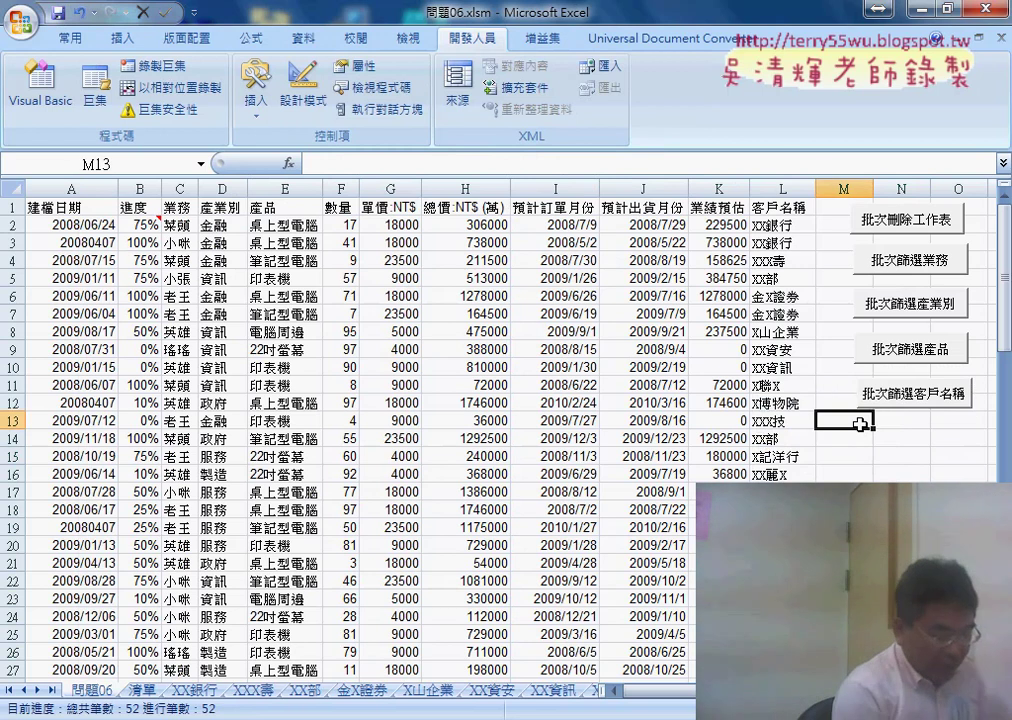
pyautogui.hotkey('ctrl', 'v')
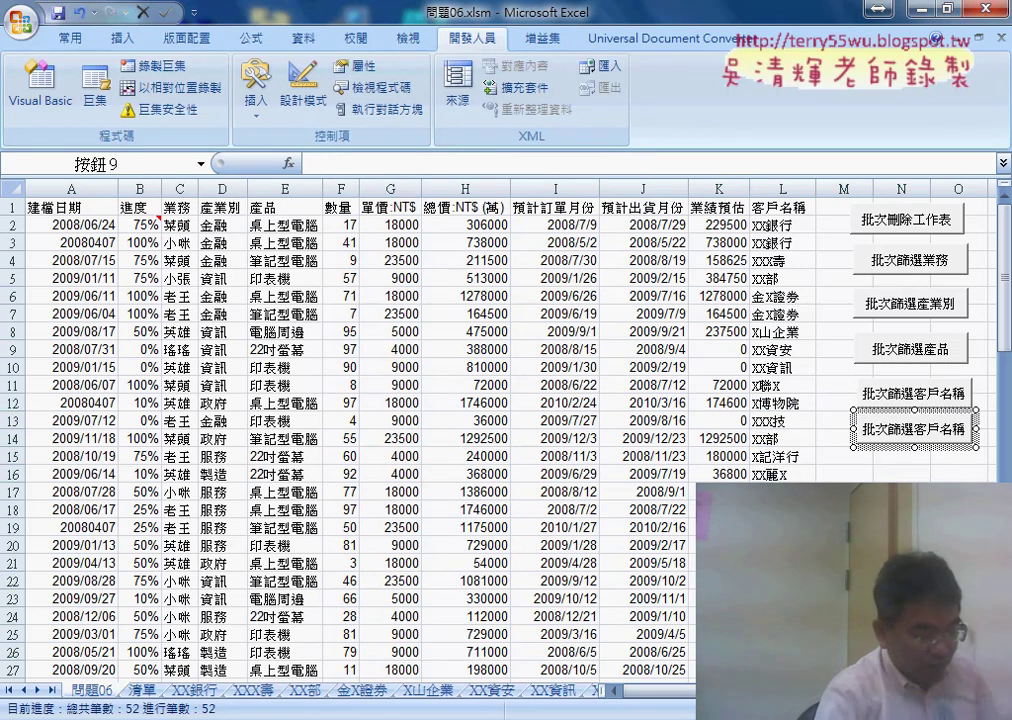
pyautogui.click(901, 509)
# - Assign the 啟動表單 macro to the duplicated button, copying the macro name
pyautogui.rightClick(910, 437)
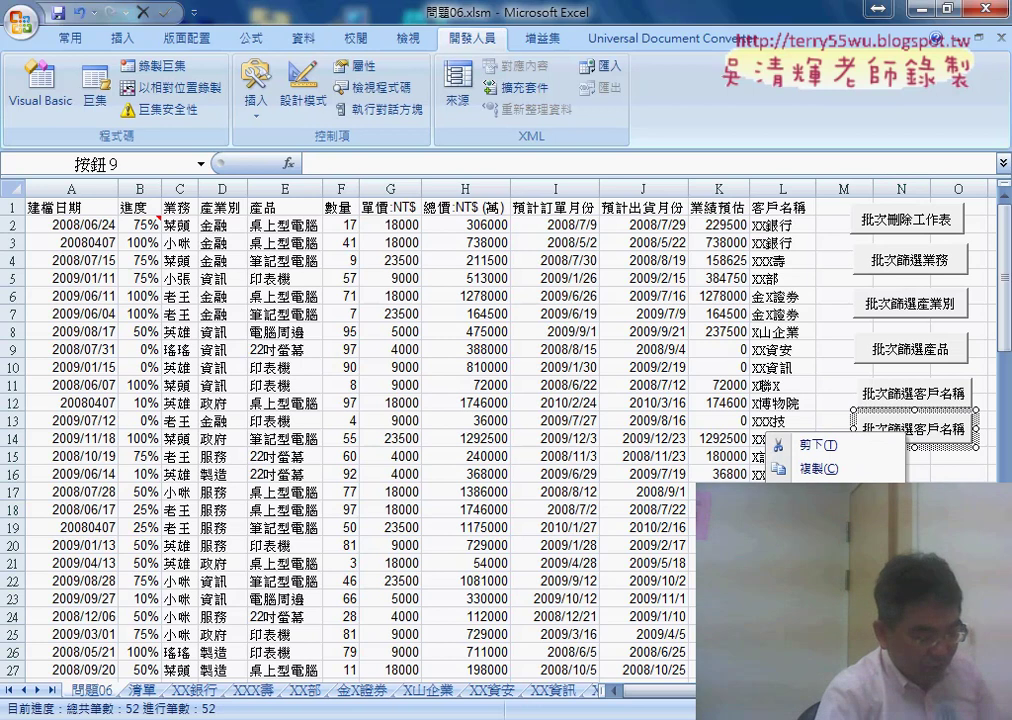
pyautogui.moveTo(638, 398); pyautogui.dragTo(324, 226)
pyautogui.click(350, 349)
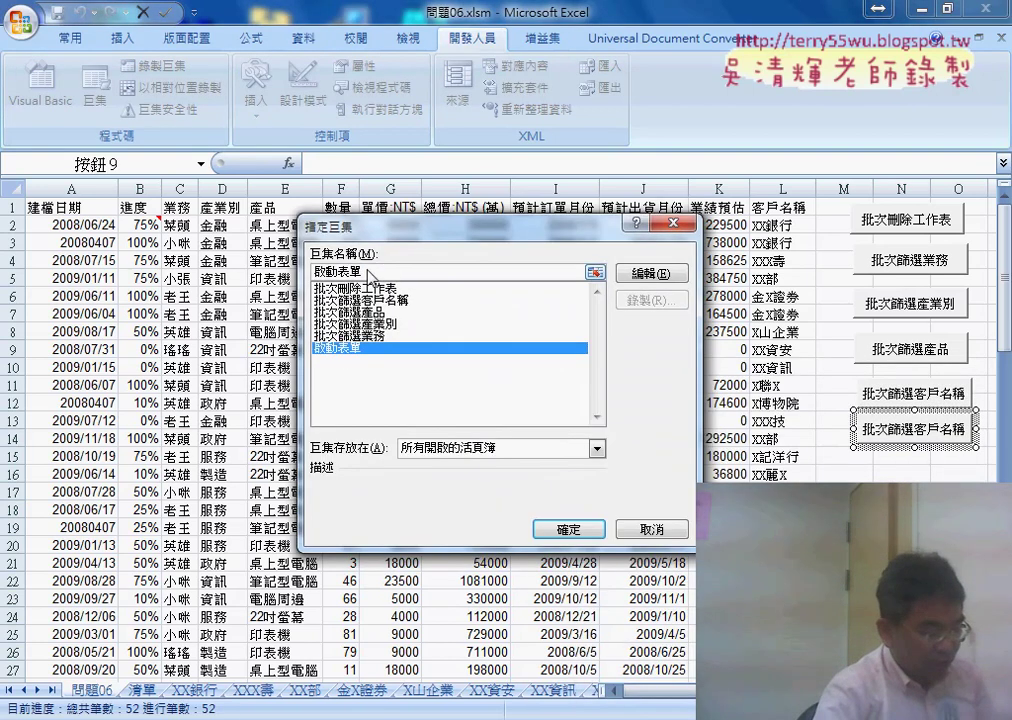
pyautogui.doubleClick(367, 270)
pyautogui.rightClick(330, 270)
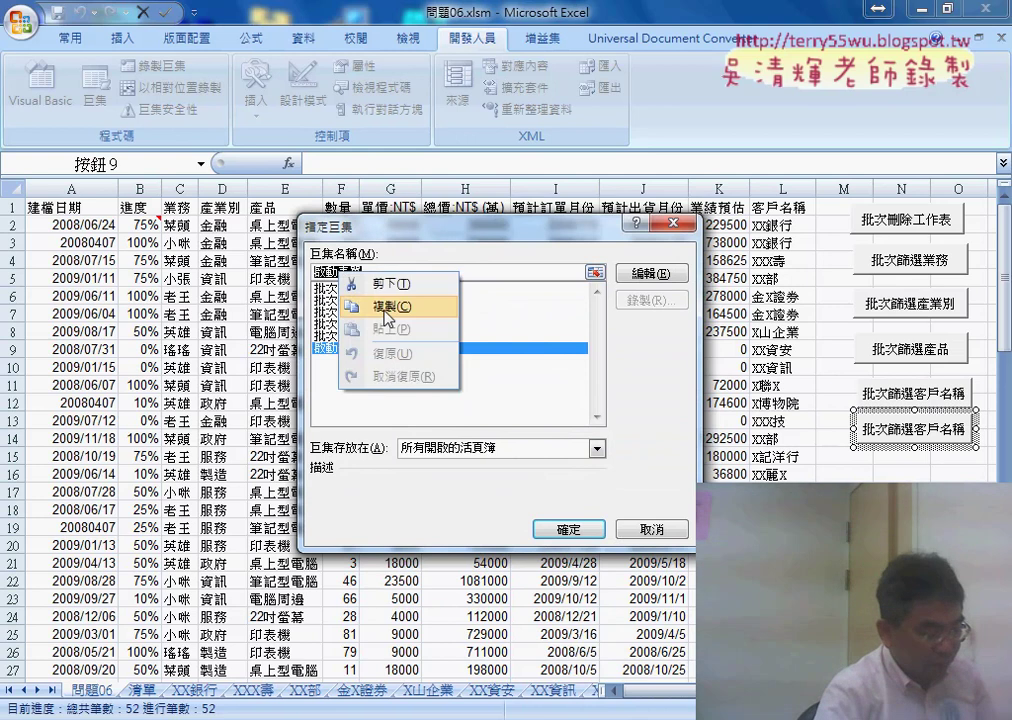
pyautogui.click(382, 305)
pyautogui.click(583, 535)
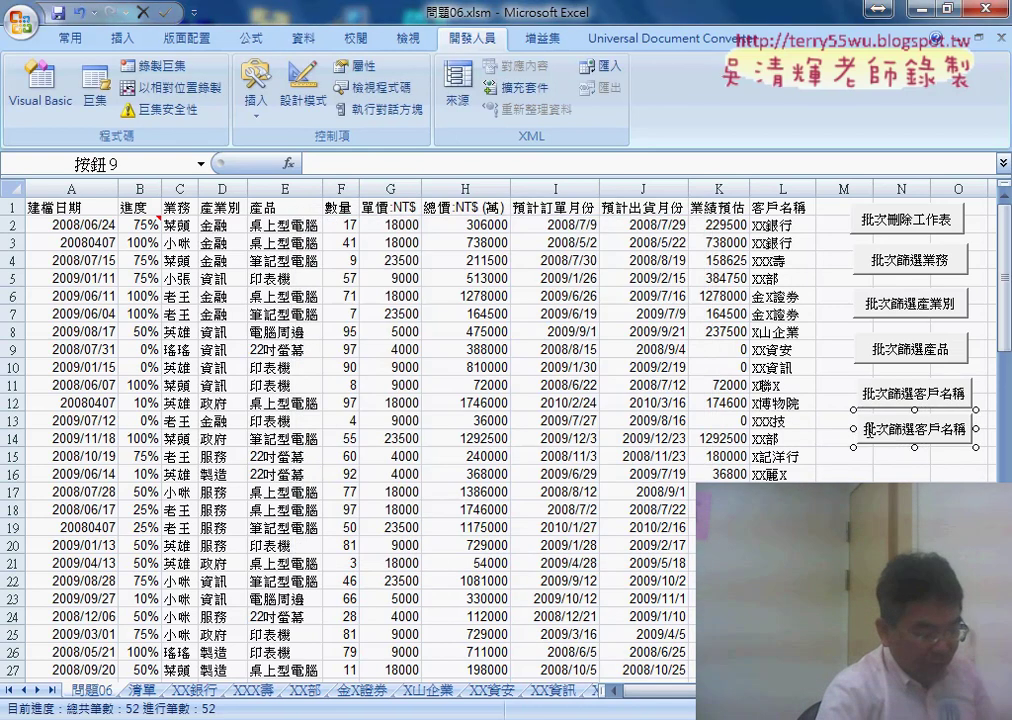
# - Caption the new button 啟動表單 and click it to open the form
pyautogui.moveTo(858, 429); pyautogui.dragTo(990, 430)
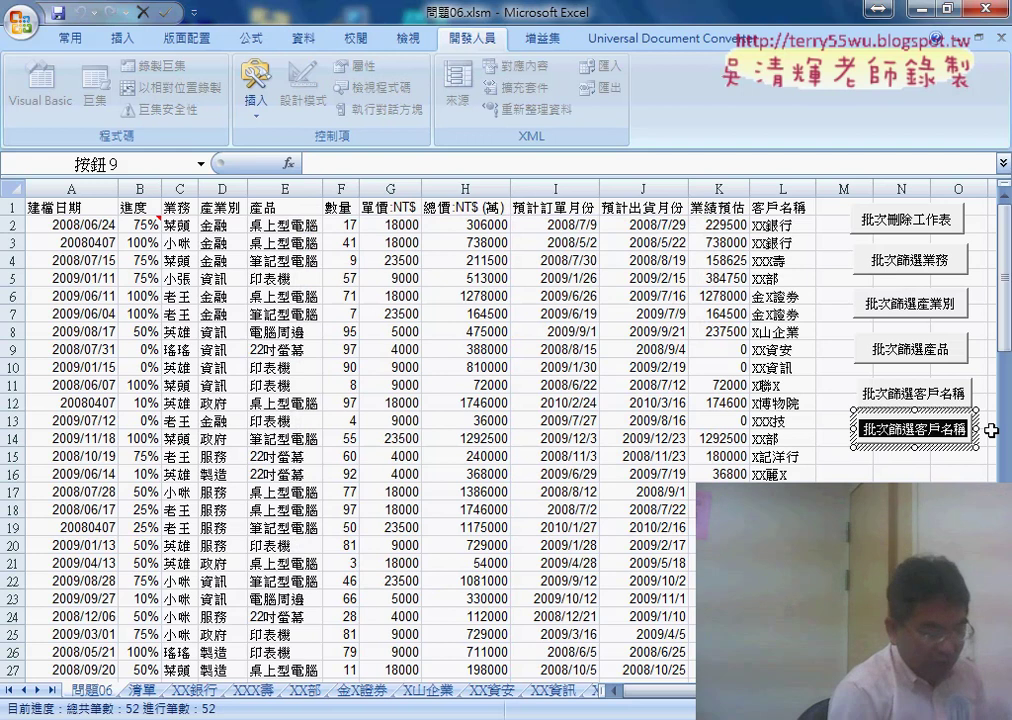
pyautogui.hotkey('ctrl', 'v')
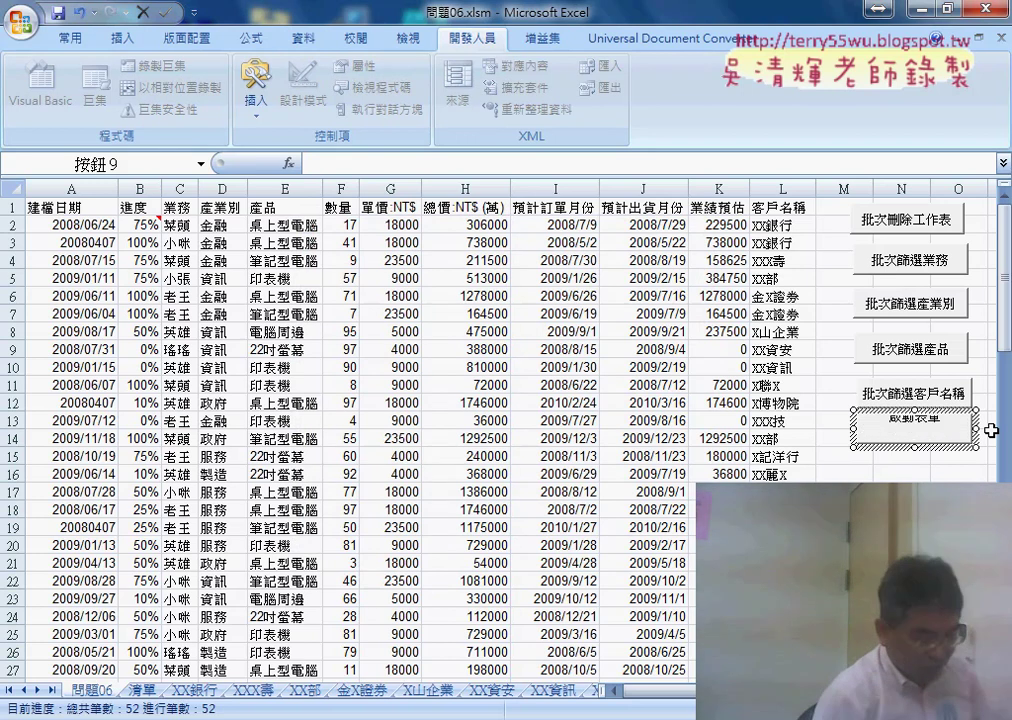
pyautogui.click(901, 528)
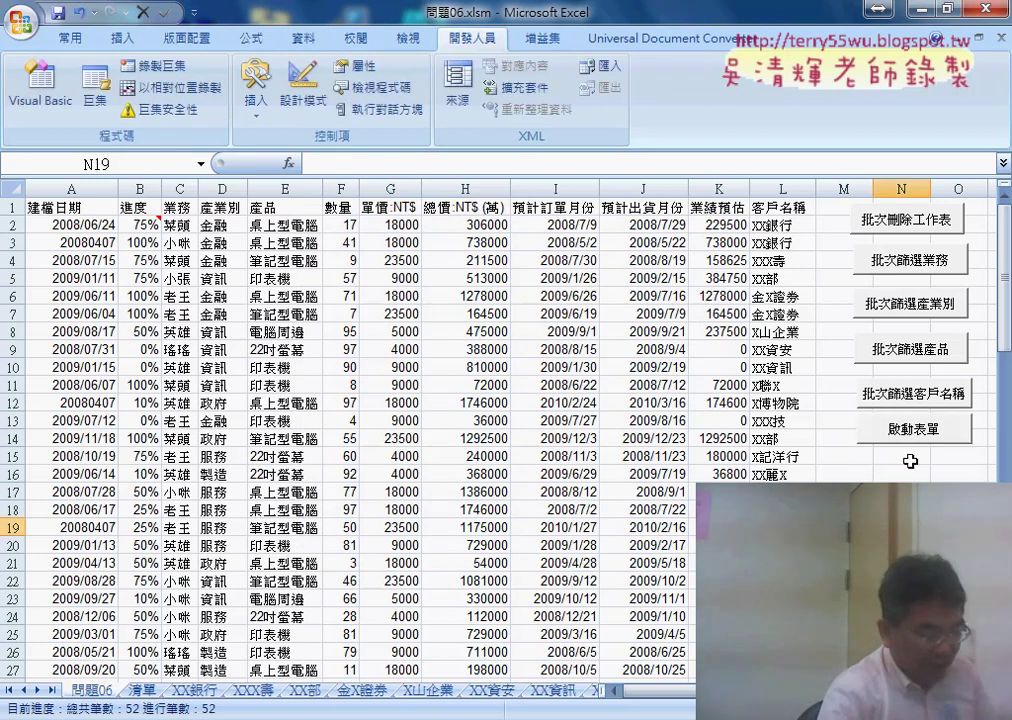
pyautogui.click(907, 435)
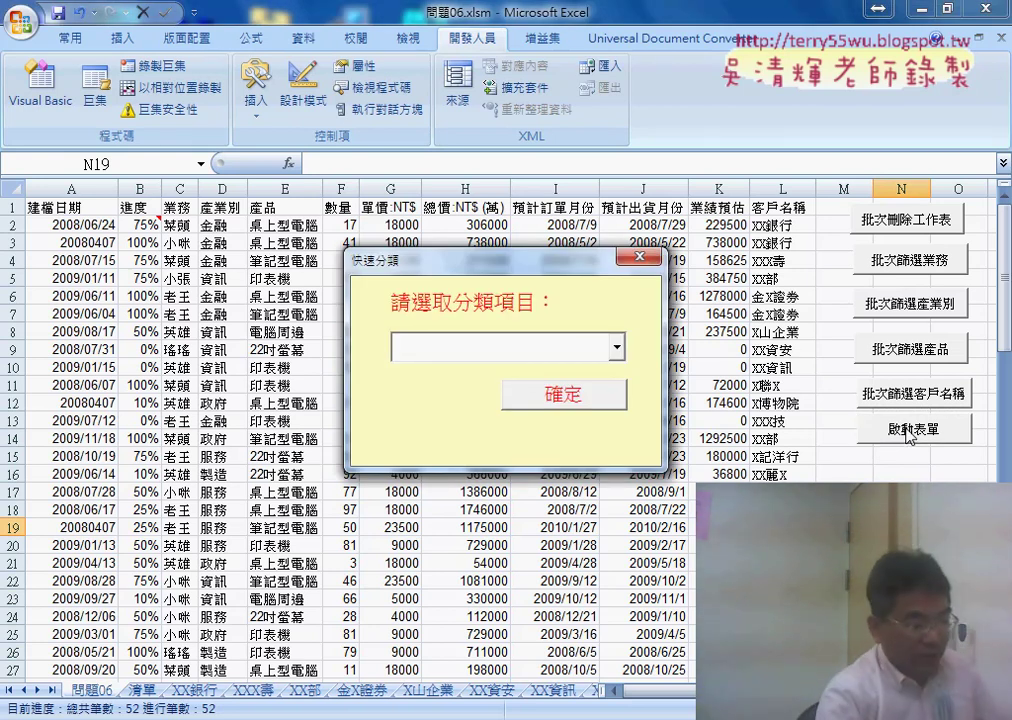
# - Close the 快速分類 form and select home in the Visual Basic project tree
pyautogui.click(639, 256)
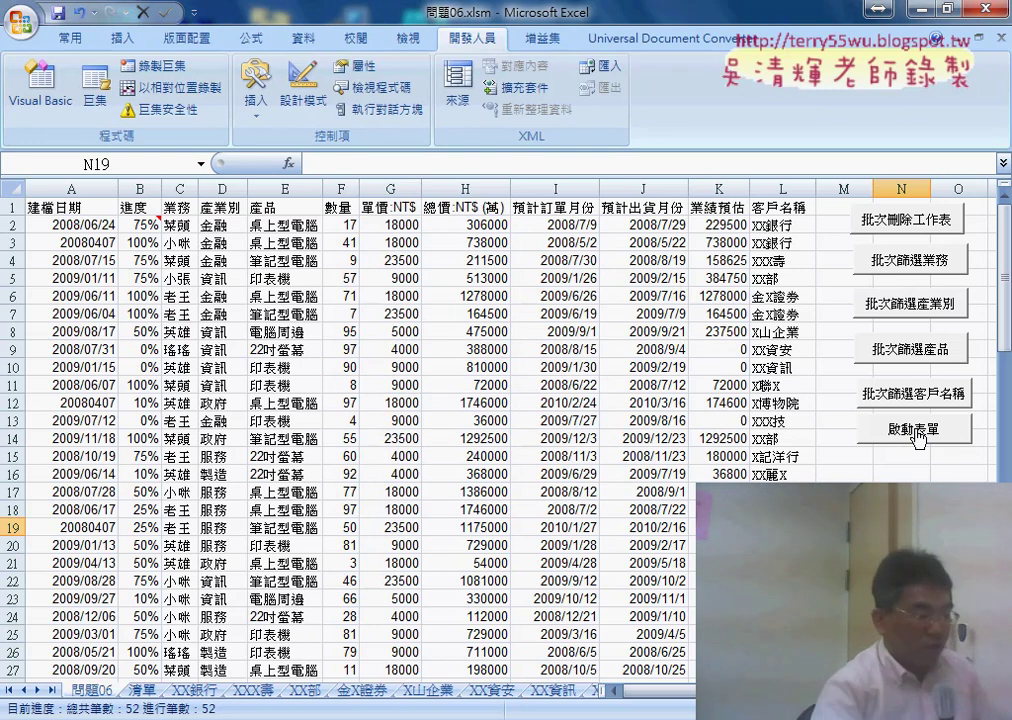
pyautogui.click(40, 100)
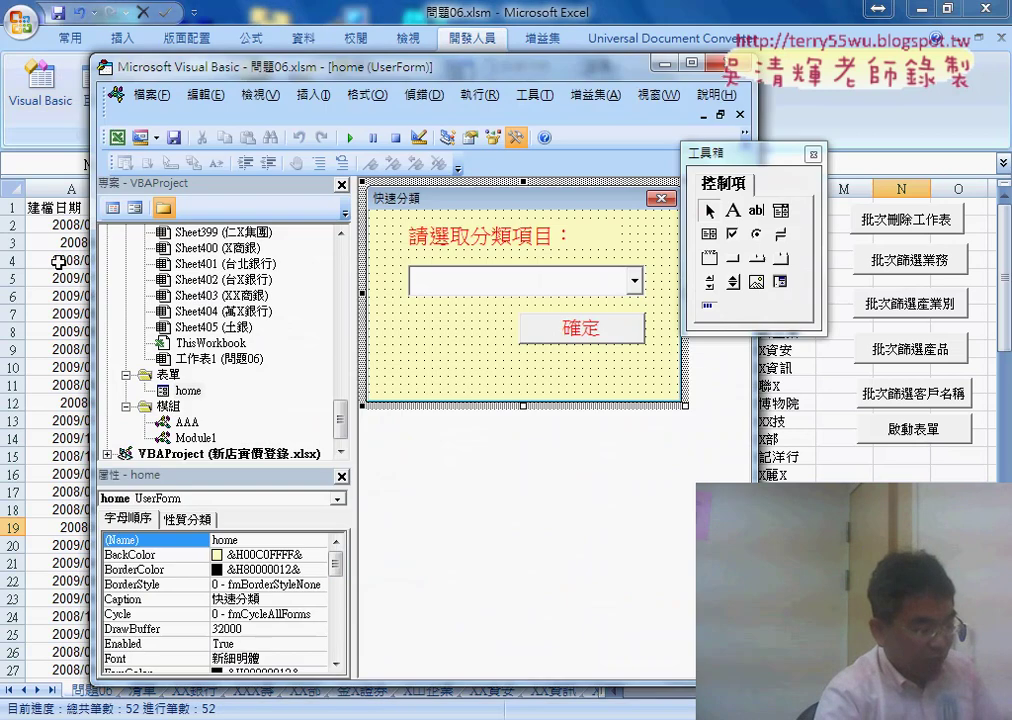
pyautogui.click(190, 392)
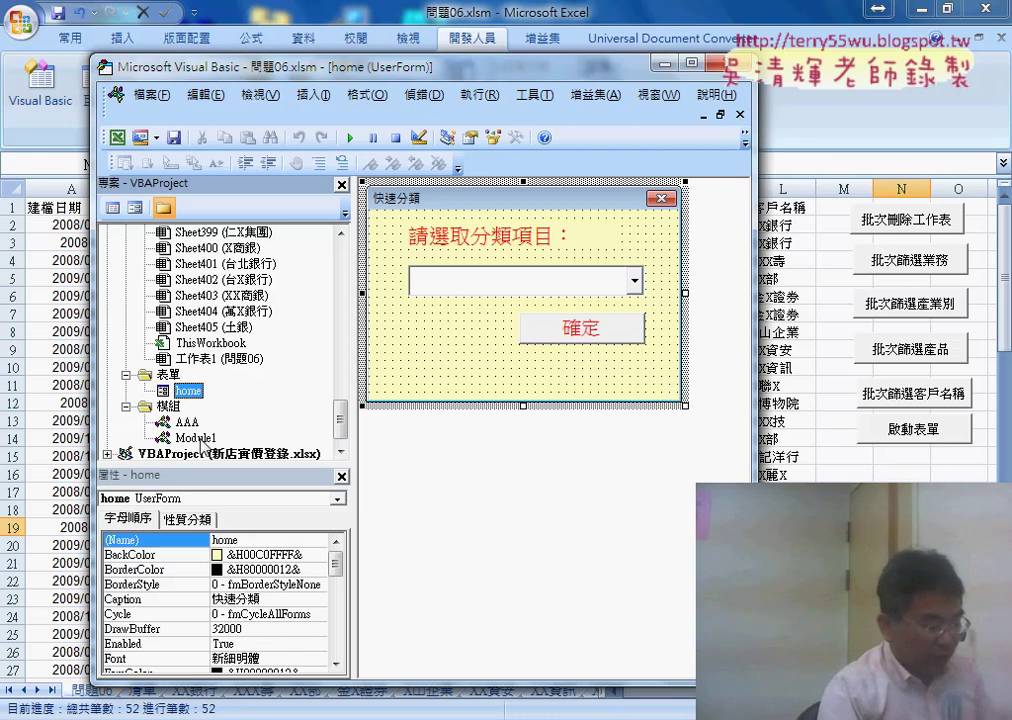
# - Show Module1's code with the 啟動表單 procedure calling home.Show, cancelling the Add Procedure dialog
pyautogui.doubleClick(196, 438)
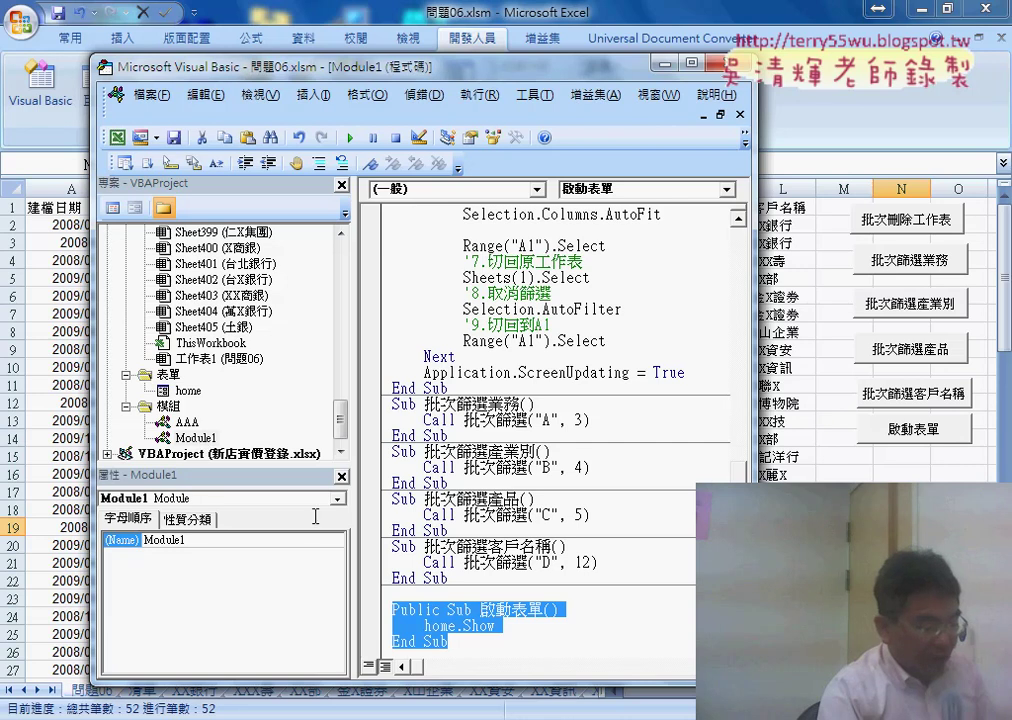
pyautogui.click(315, 95)
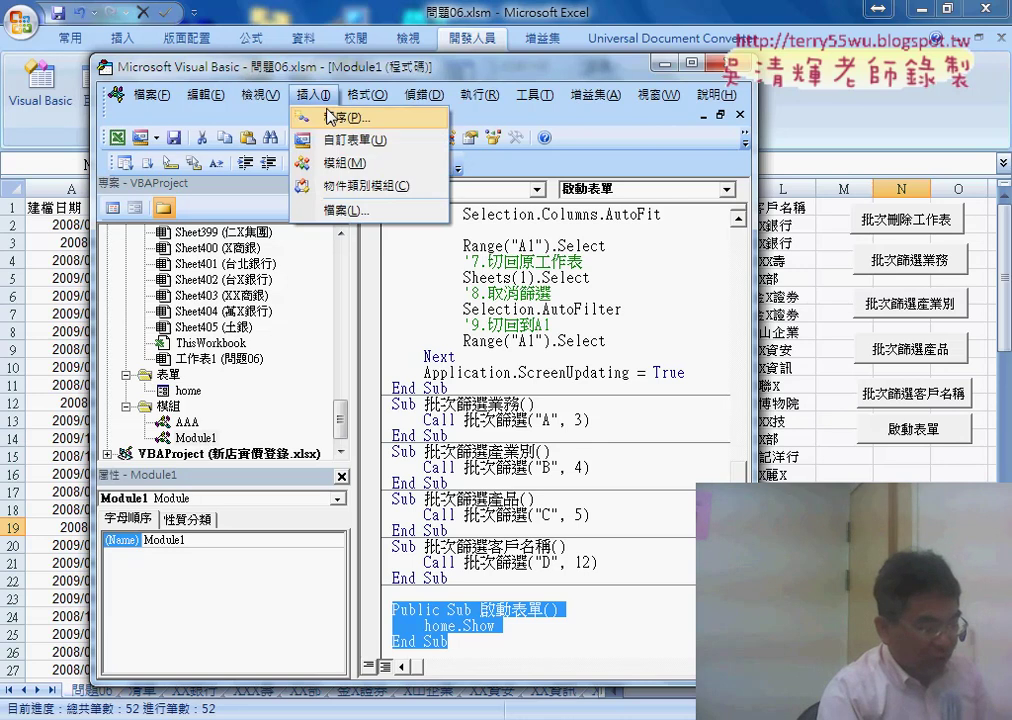
pyautogui.click(335, 122)
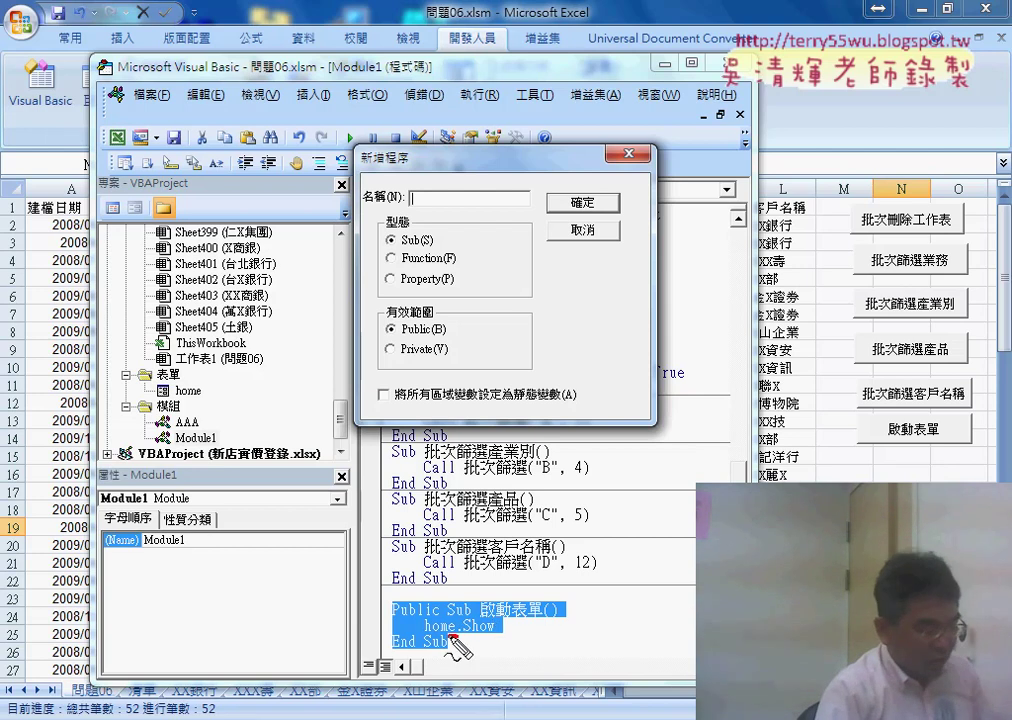
pyautogui.moveTo(424, 634); pyautogui.dragTo(458, 632)
pyautogui.moveTo(205, 383); pyautogui.dragTo(195, 392)
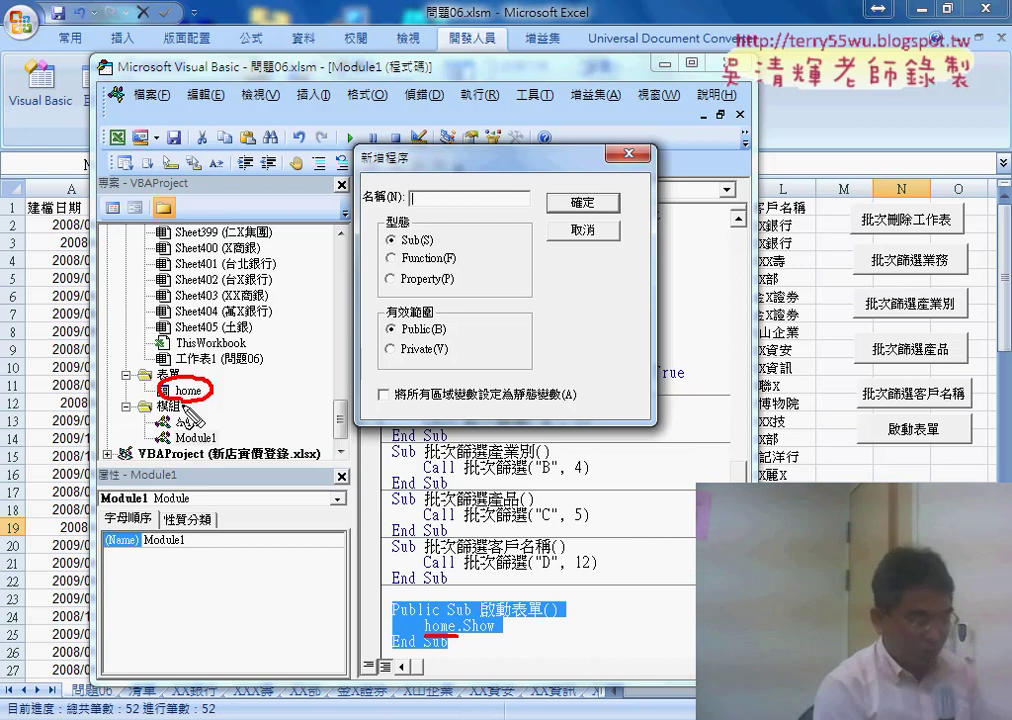
pyautogui.press('Escape')
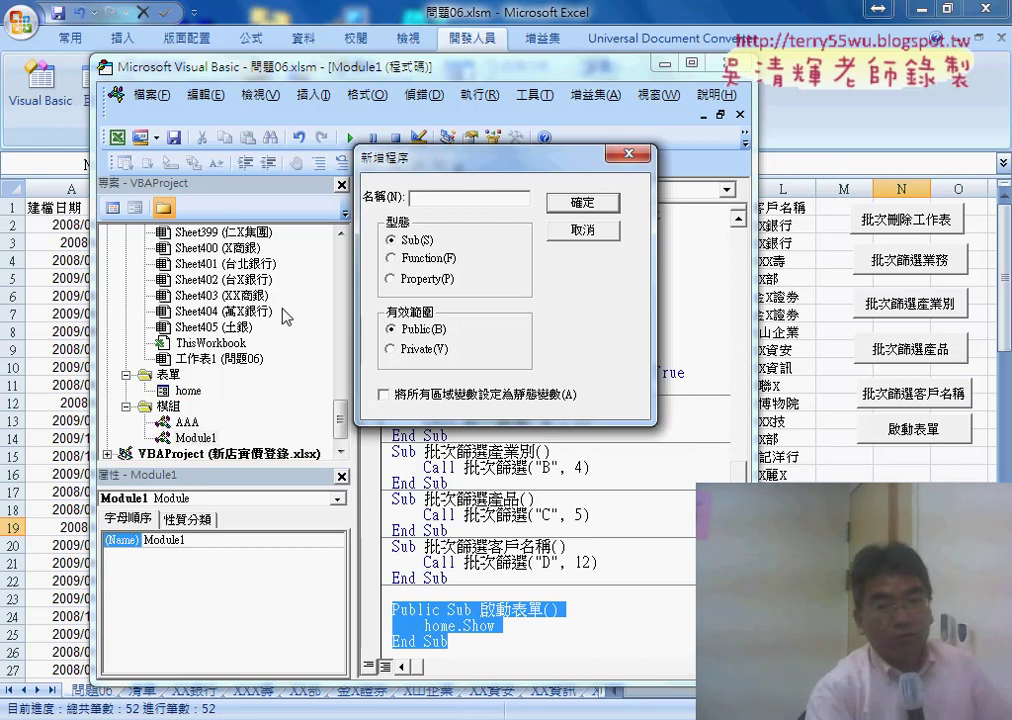
pyautogui.click(568, 232)
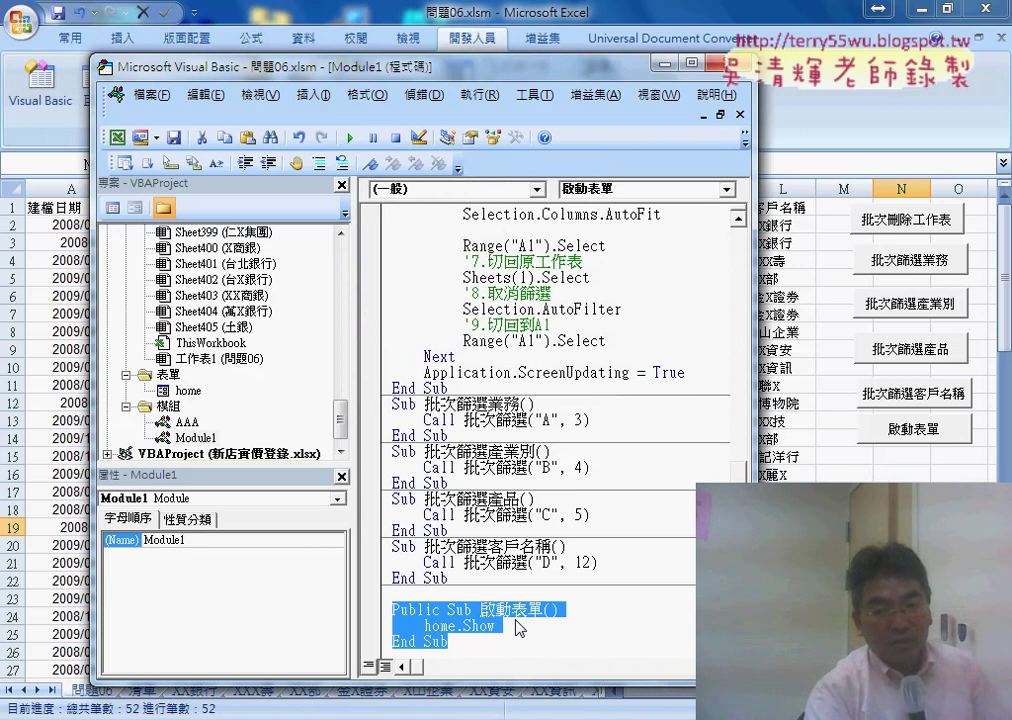
pyautogui.click(456, 620)
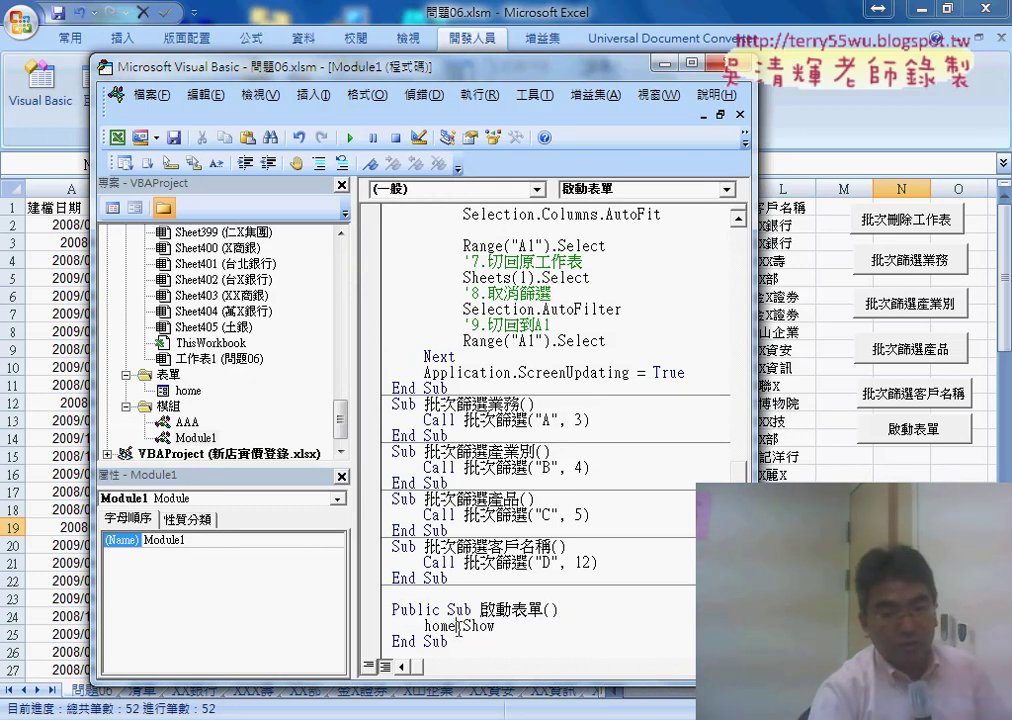
pyautogui.moveTo(458, 627); pyautogui.dragTo(503, 633)
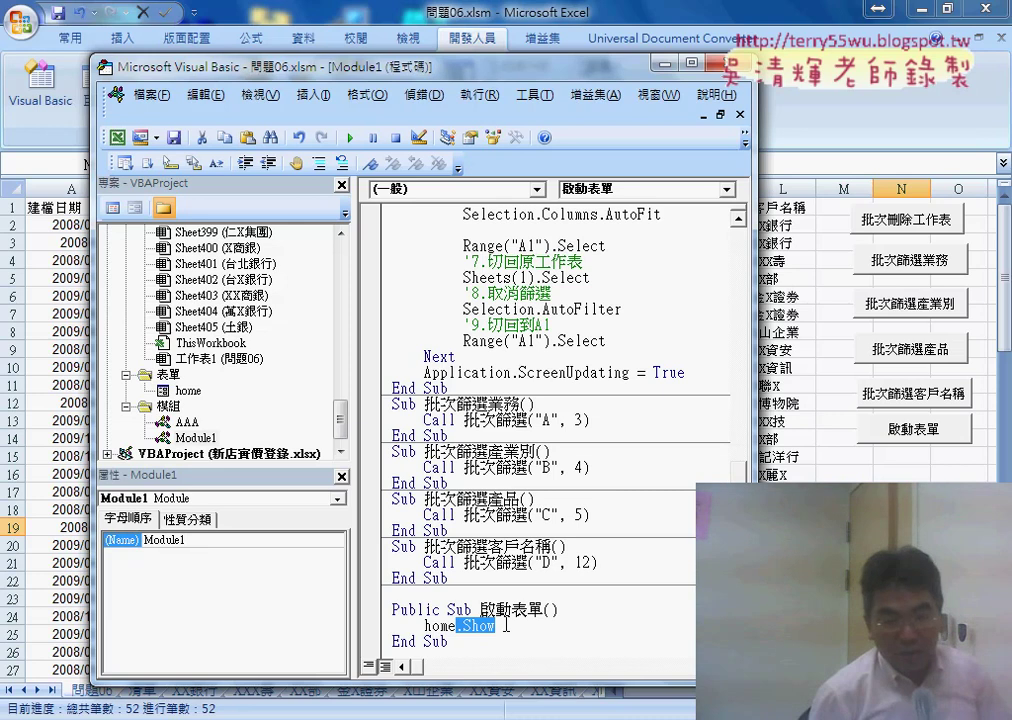
pyautogui.write('.')
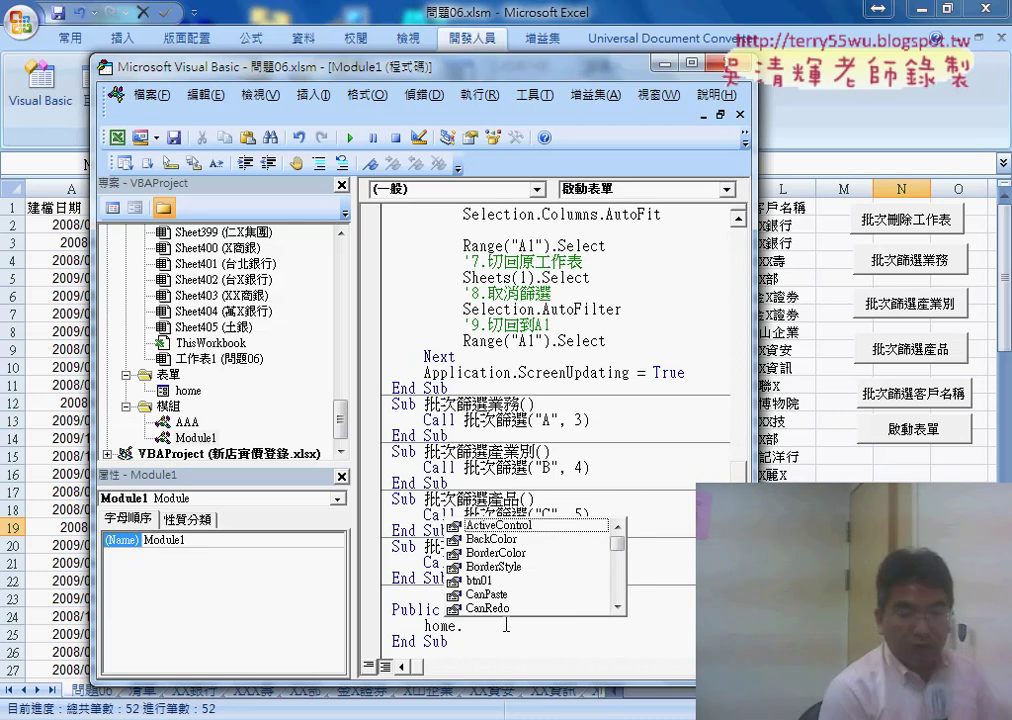
pyautogui.write('s')
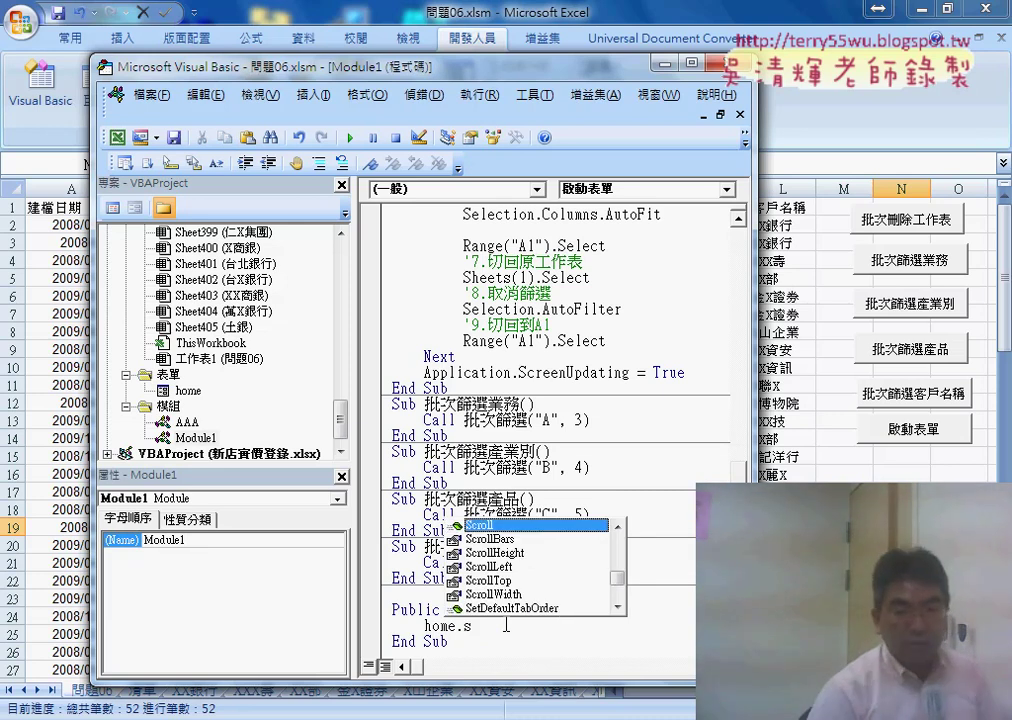
pyautogui.write('h')
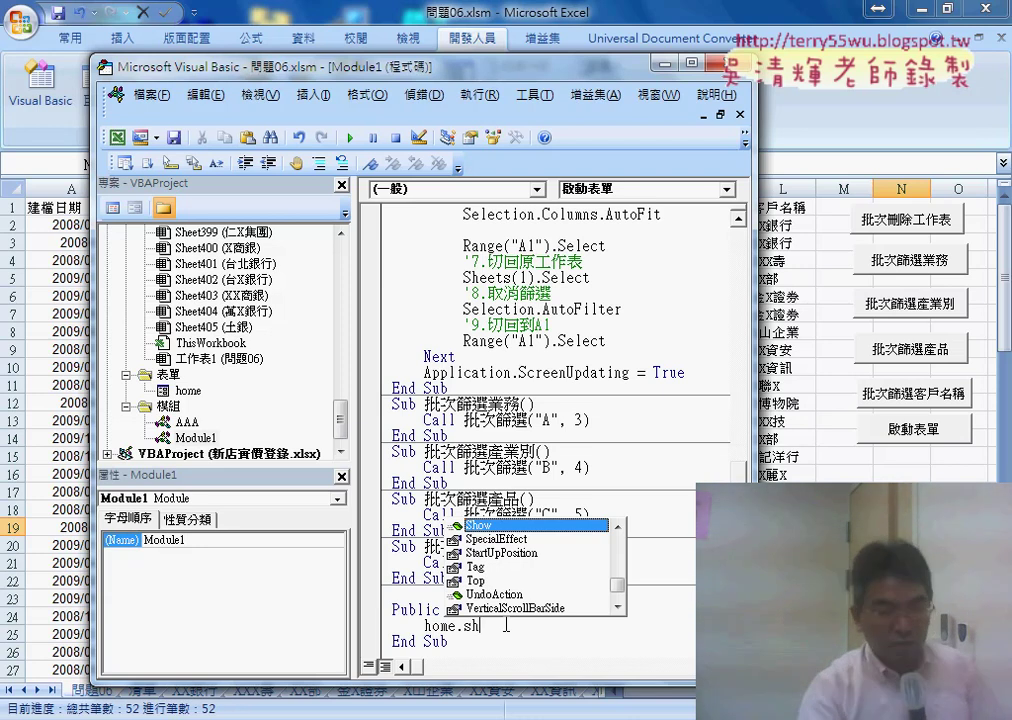
pyautogui.press('Tab')
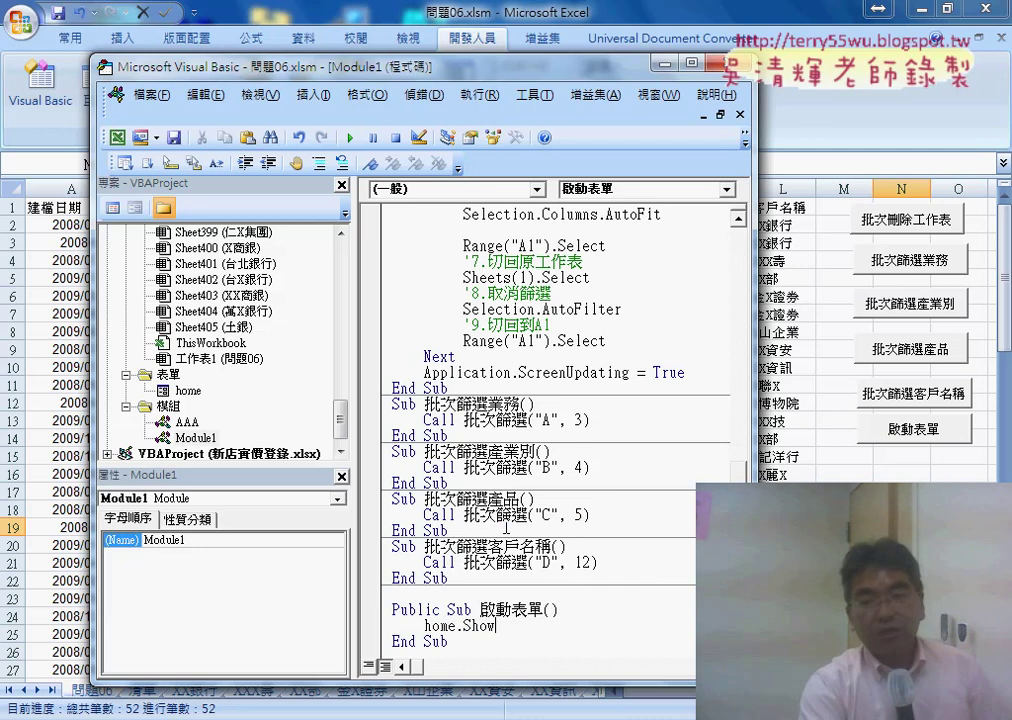
pyautogui.hotkey('alt', 'F11')
# - Launch the 快速分類 form and mark its dropdown and the 業務, 產業別, 產品, 客戶名稱 headers
pyautogui.click(902, 432)
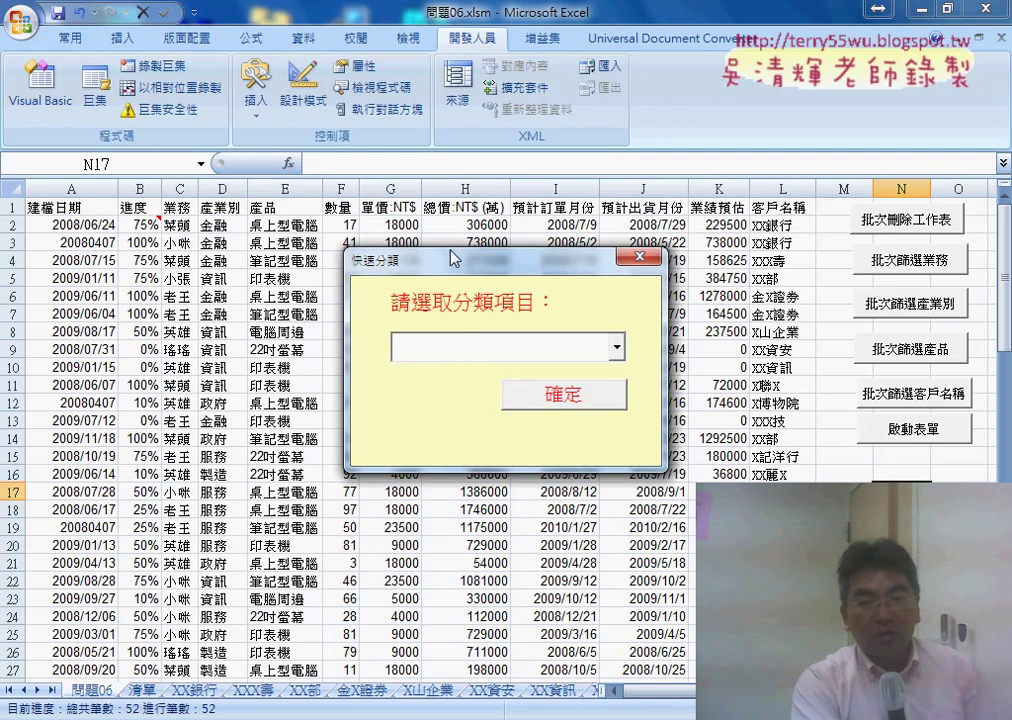
pyautogui.moveTo(454, 257); pyautogui.dragTo(355, 304)
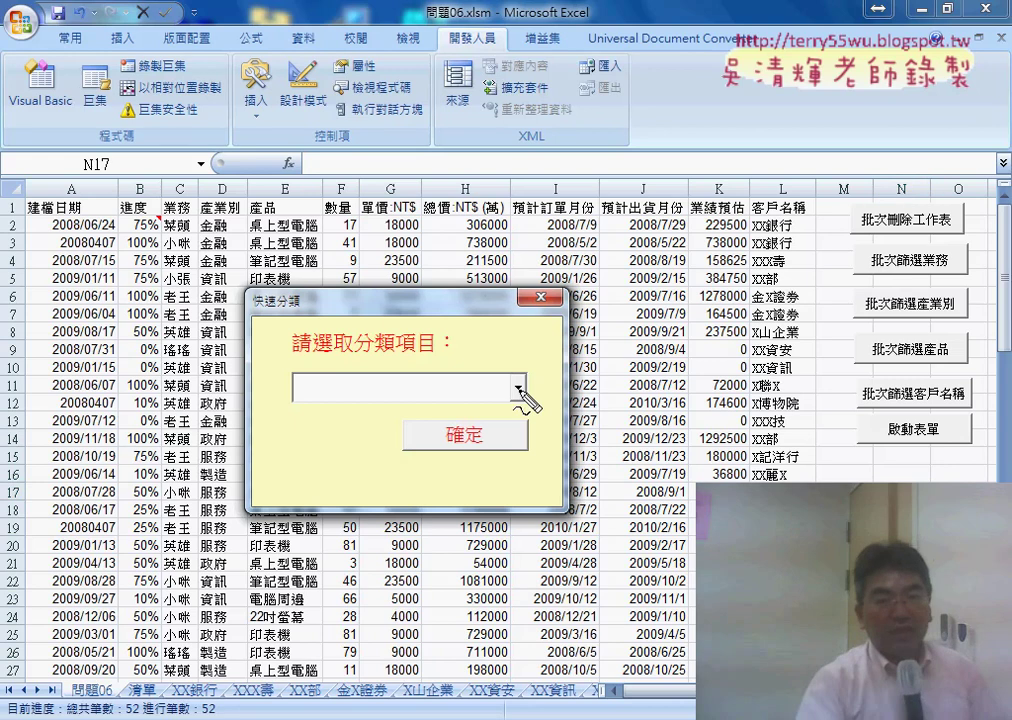
pyautogui.moveTo(534, 370); pyautogui.dragTo(484, 410)
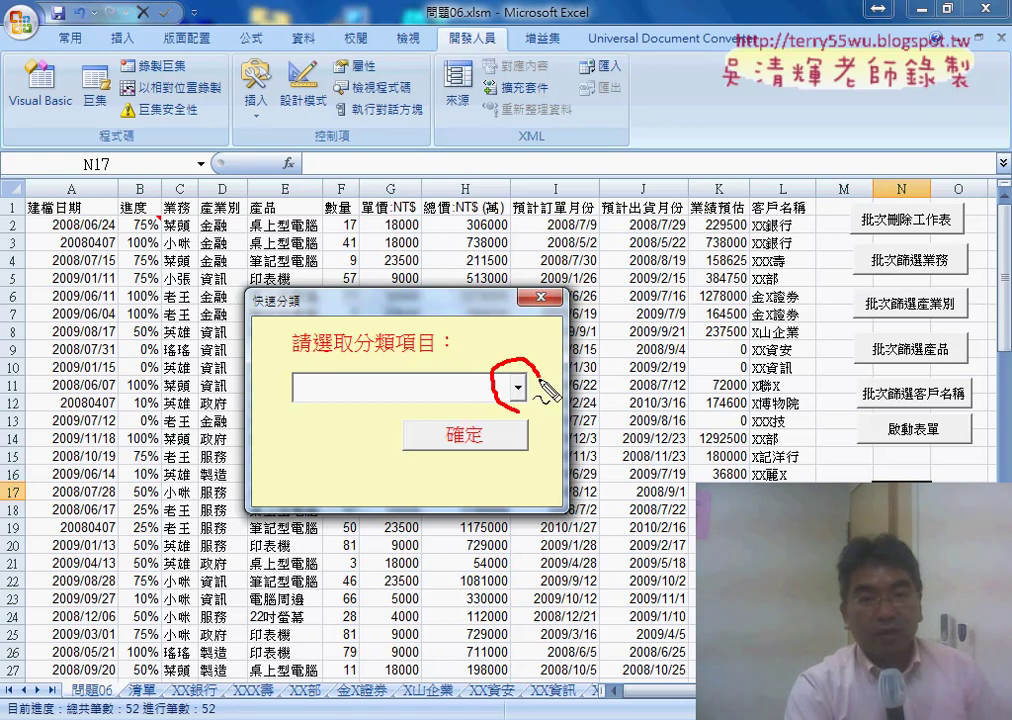
pyautogui.moveTo(152, 218); pyautogui.dragTo(240, 214)
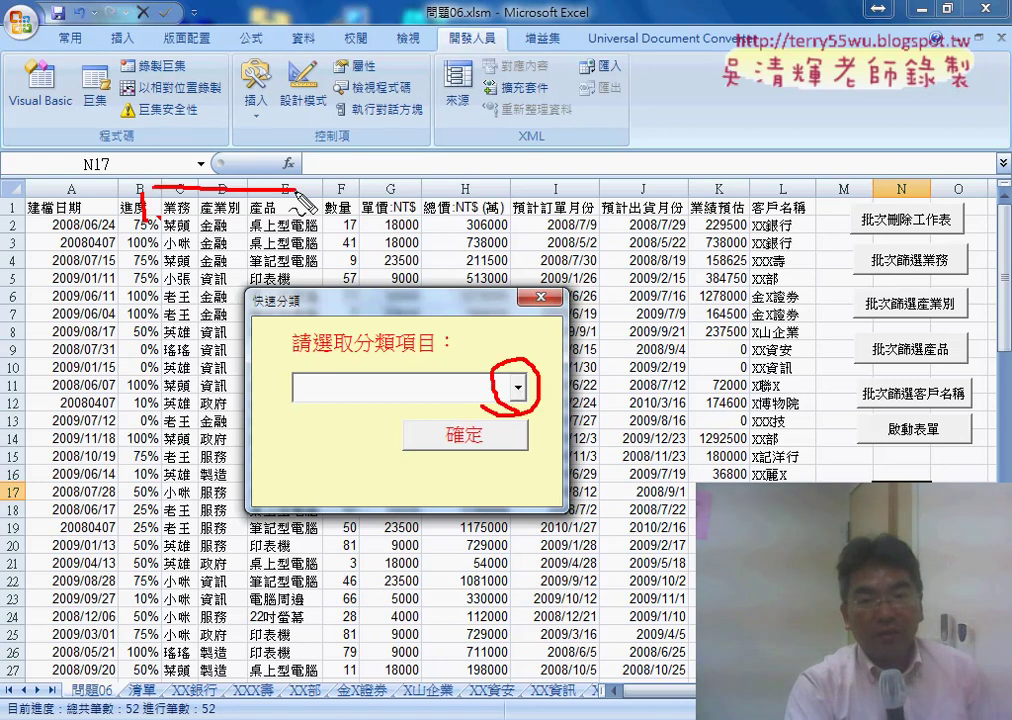
pyautogui.moveTo(805, 211)
pyautogui.mouseDown()
pyautogui.moveTo(752, 212)
pyautogui.moveTo(812, 200)
pyautogui.moveTo(537, 377)
pyautogui.mouseUp()
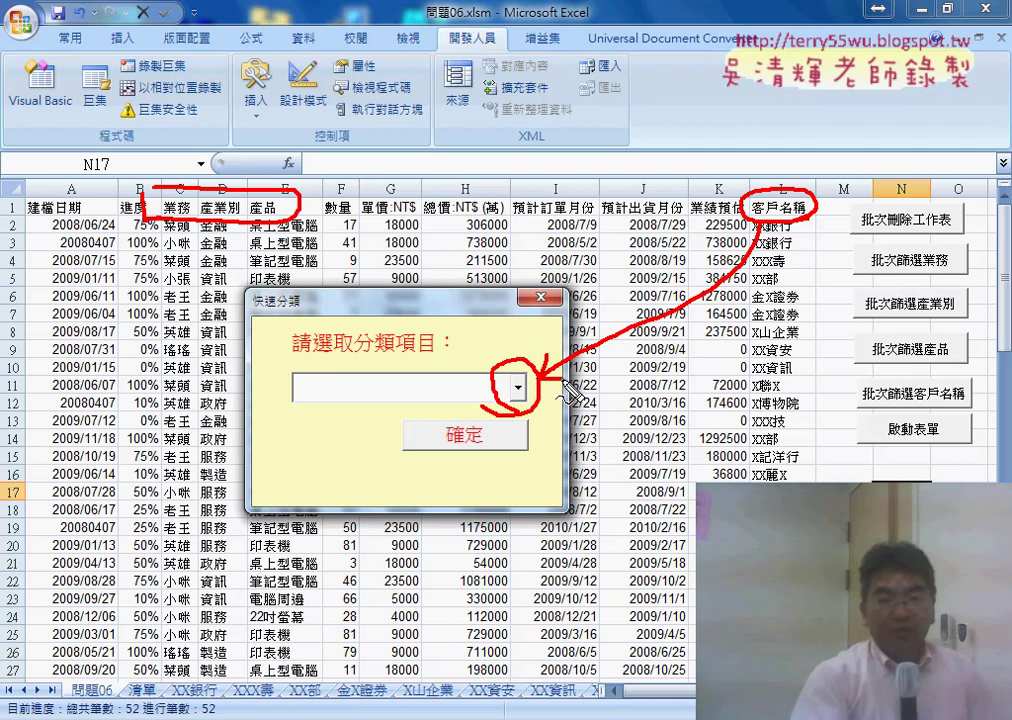
pyautogui.press('Escape')
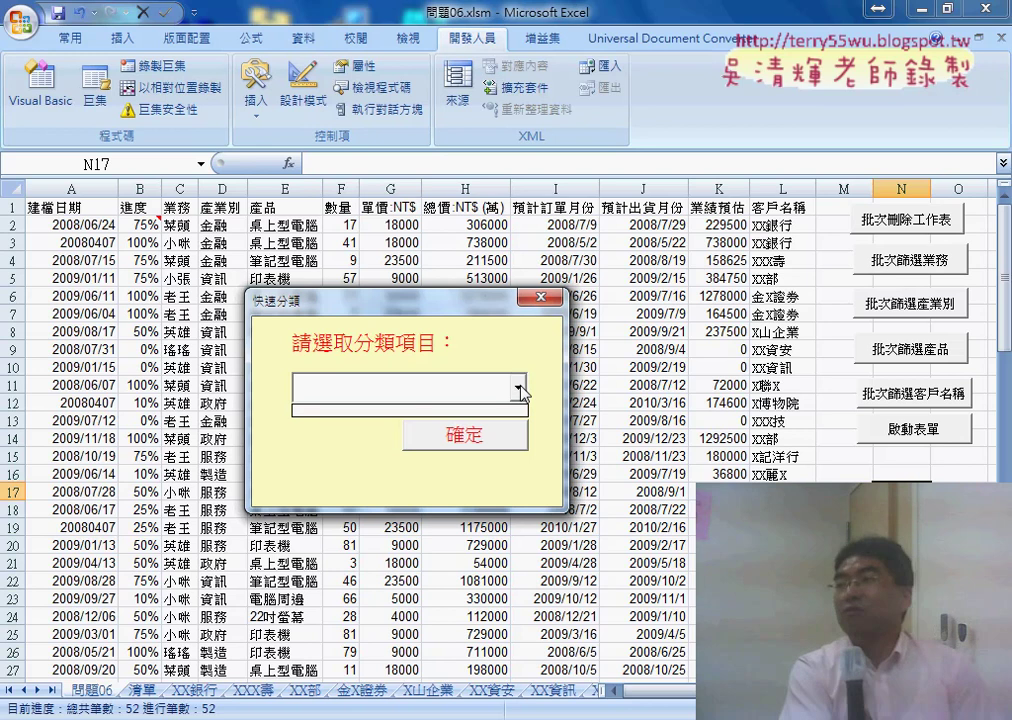
# - Show the category dropdown is empty, close the form, and return to the Visual Basic editor
pyautogui.click(518, 388)
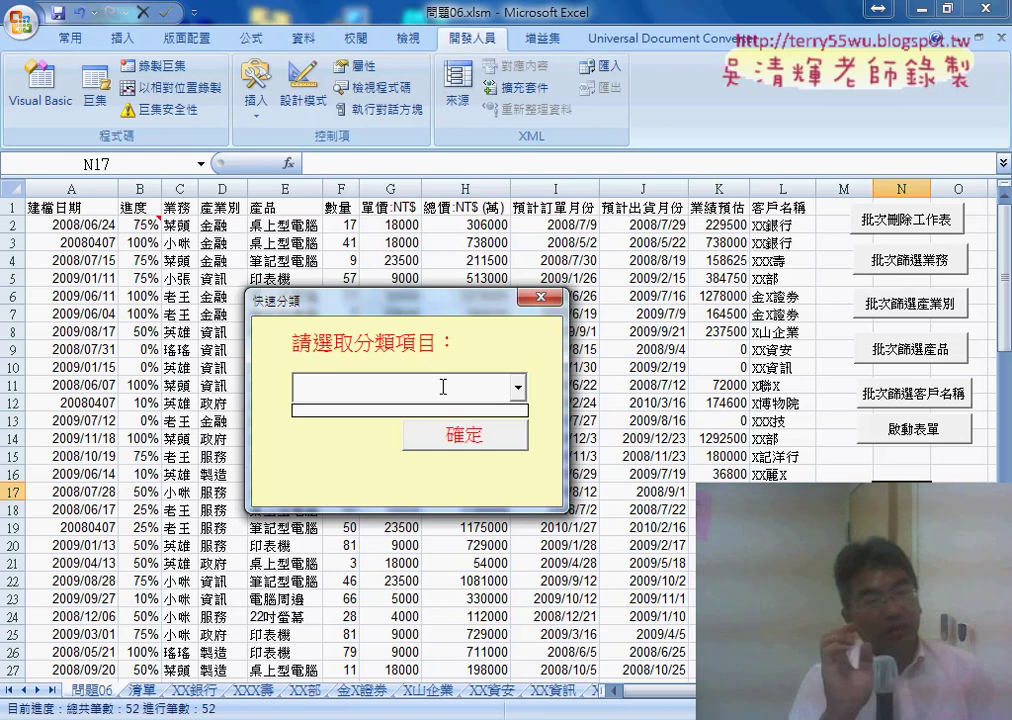
pyautogui.click(541, 297)
pyautogui.click(40, 90)
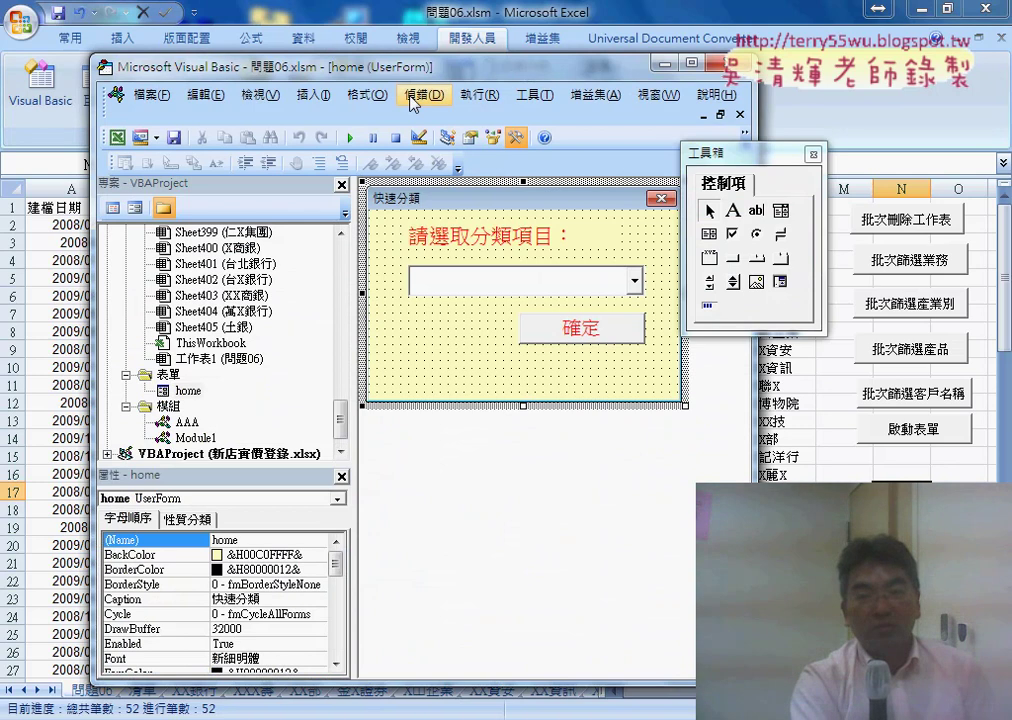
# - Shift the VBA editor window left and stretch its right edge wider for the home form design
pyautogui.moveTo(399, 73); pyautogui.dragTo(358, 66)
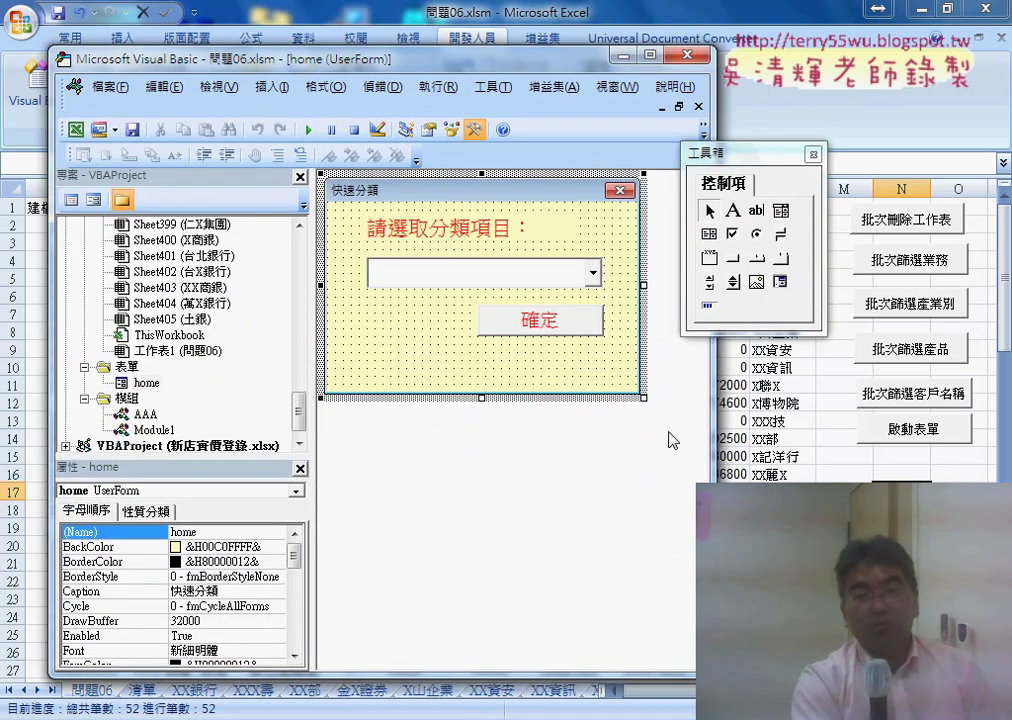
pyautogui.moveTo(713, 429); pyautogui.dragTo(860, 425)
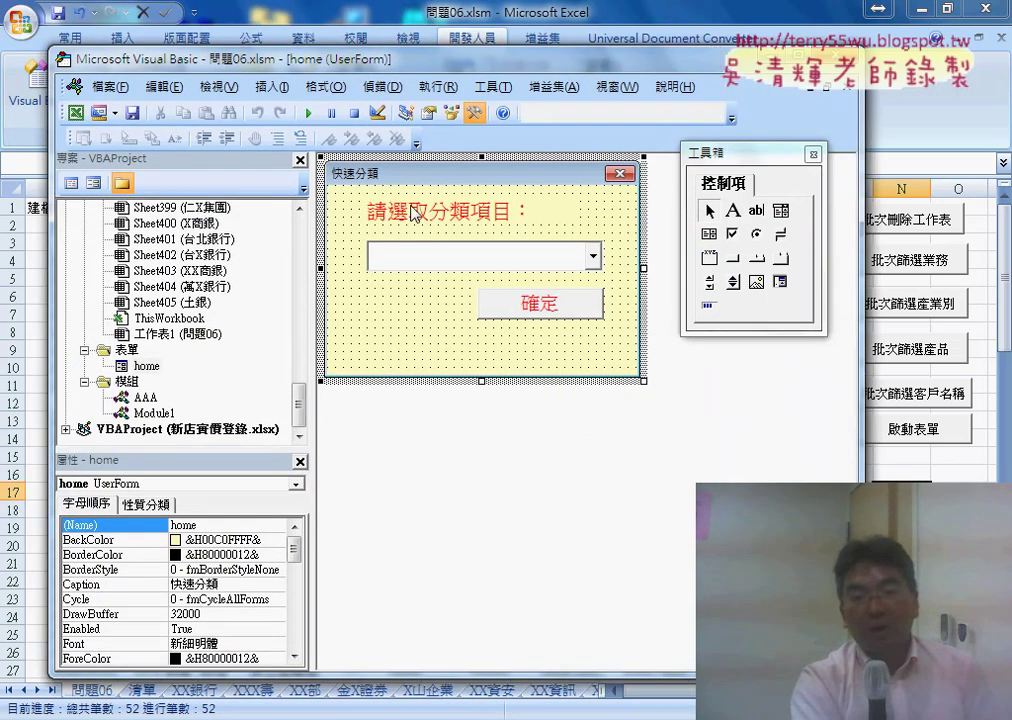
# - Open the home form's code, generating an empty UserForm_Click procedure below btn01_Click
pyautogui.doubleClick(385, 322)
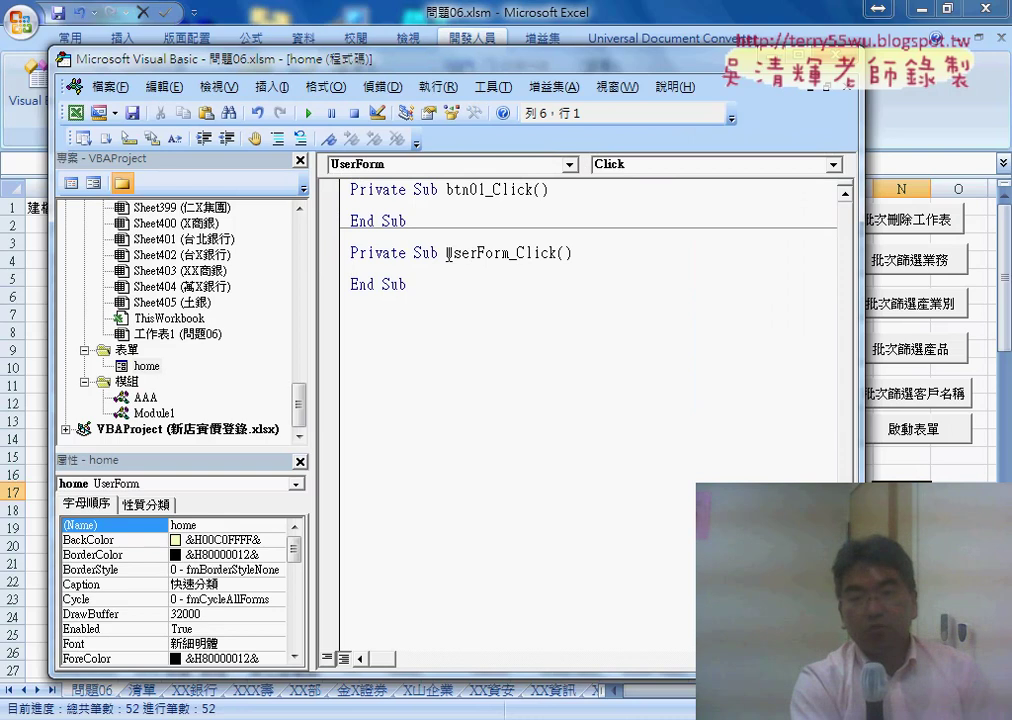
pyautogui.moveTo(446, 253); pyautogui.dragTo(558, 252)
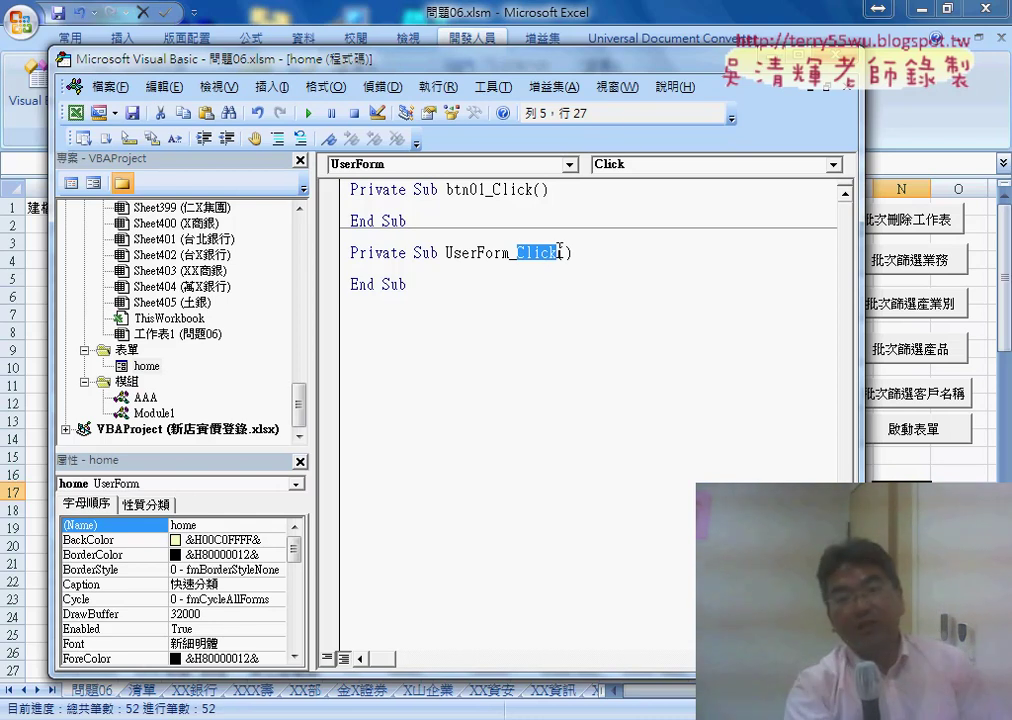
pyautogui.doubleClick(410, 253)
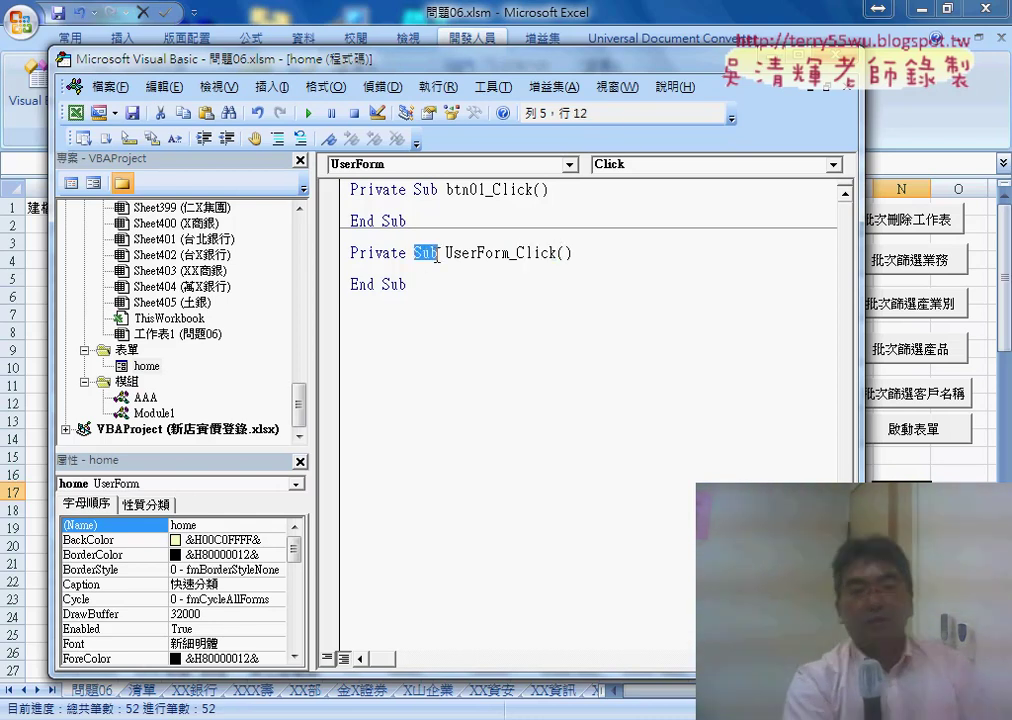
pyautogui.click(410, 268)
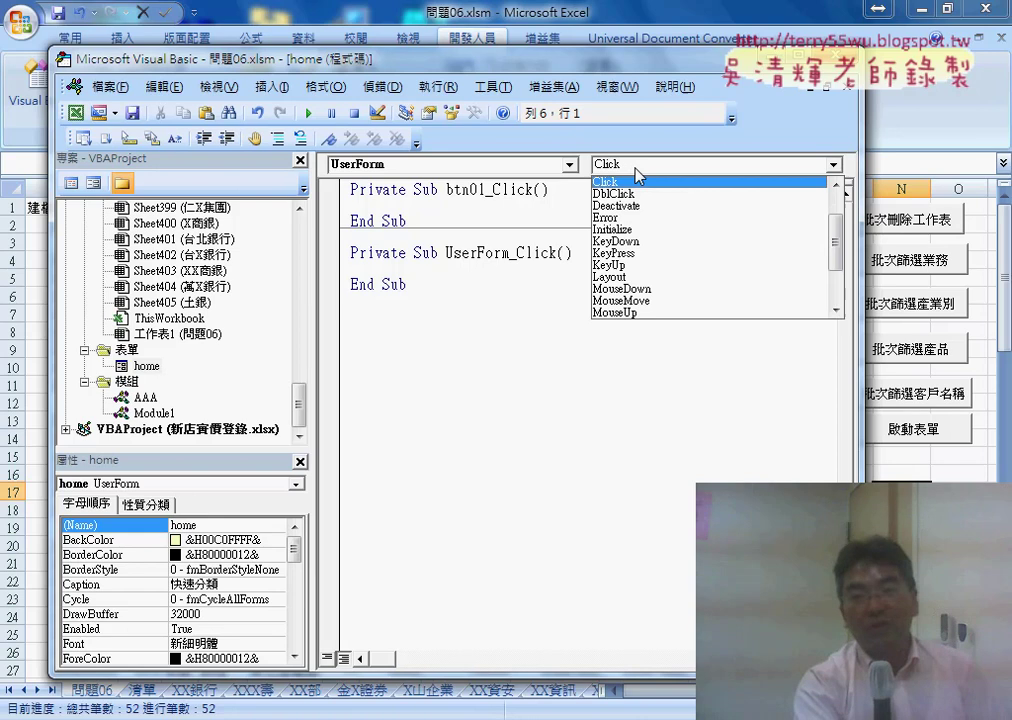
pyautogui.scroll(1, 836, 229)
pyautogui.moveTo(836, 229); pyautogui.dragTo(838, 200)
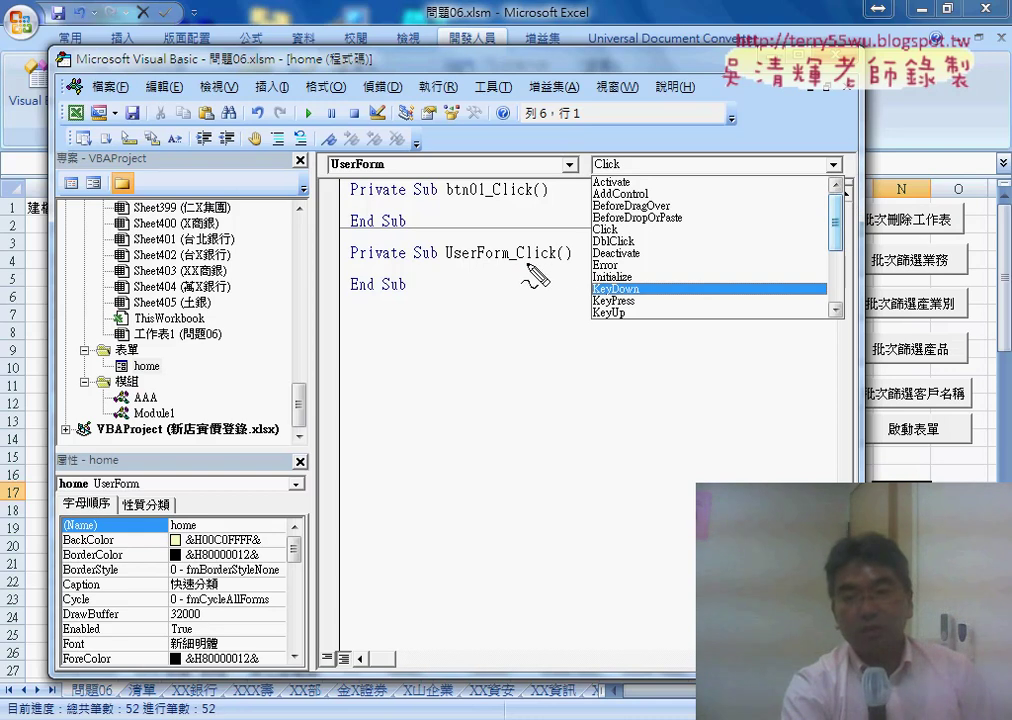
pyautogui.moveTo(518, 259); pyautogui.dragTo(554, 259)
pyautogui.moveTo(621, 322); pyautogui.dragTo(619, 350)
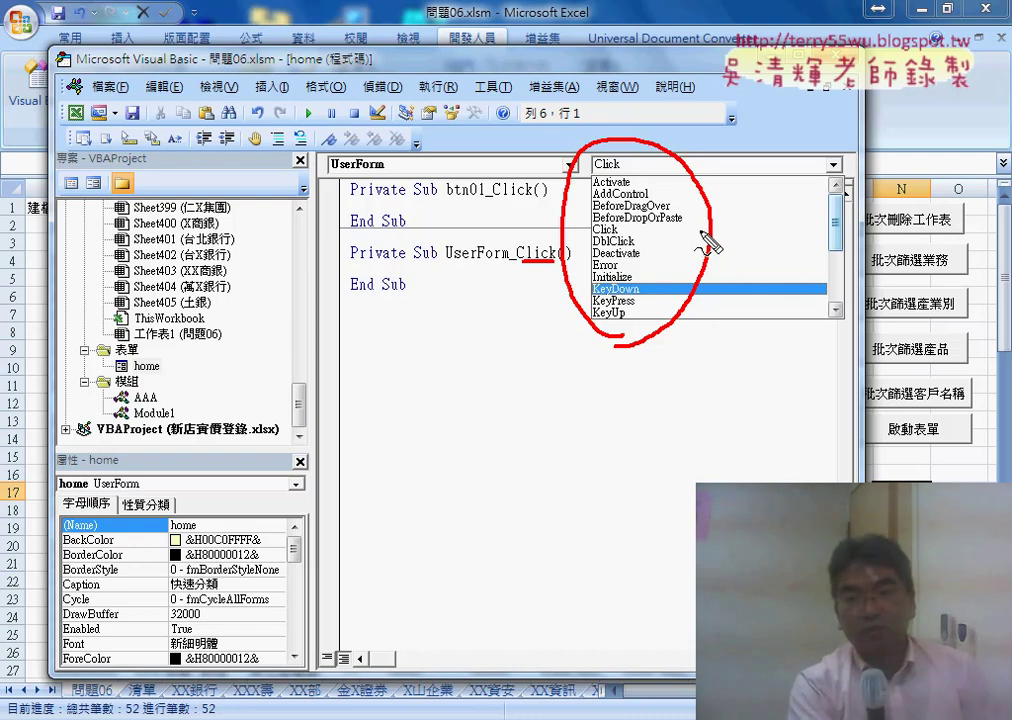
pyautogui.moveTo(444, 263); pyautogui.dragTo(492, 265)
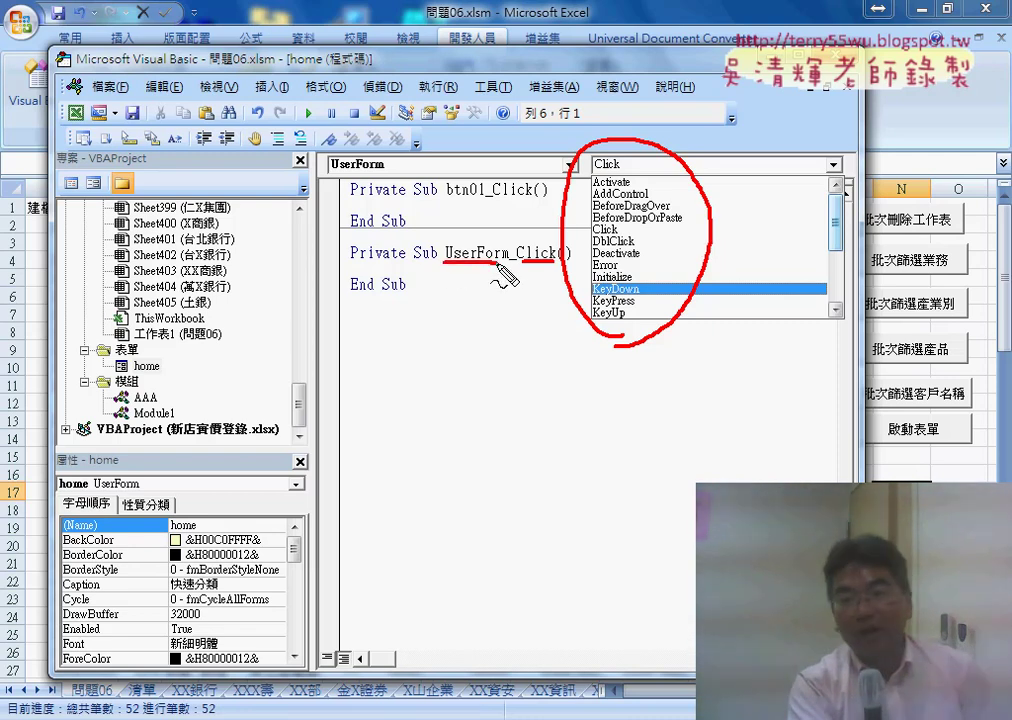
pyautogui.moveTo(594, 187)
pyautogui.mouseDown()
pyautogui.moveTo(629, 186)
pyautogui.moveTo(612, 194)
pyautogui.mouseUp()
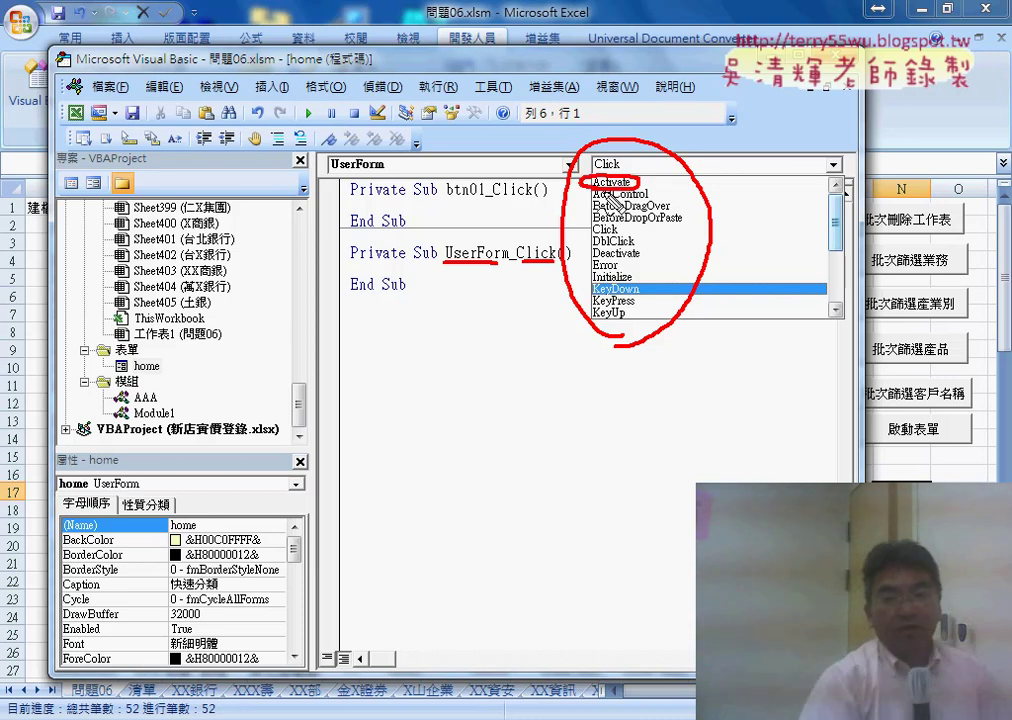
pyautogui.press('Return')
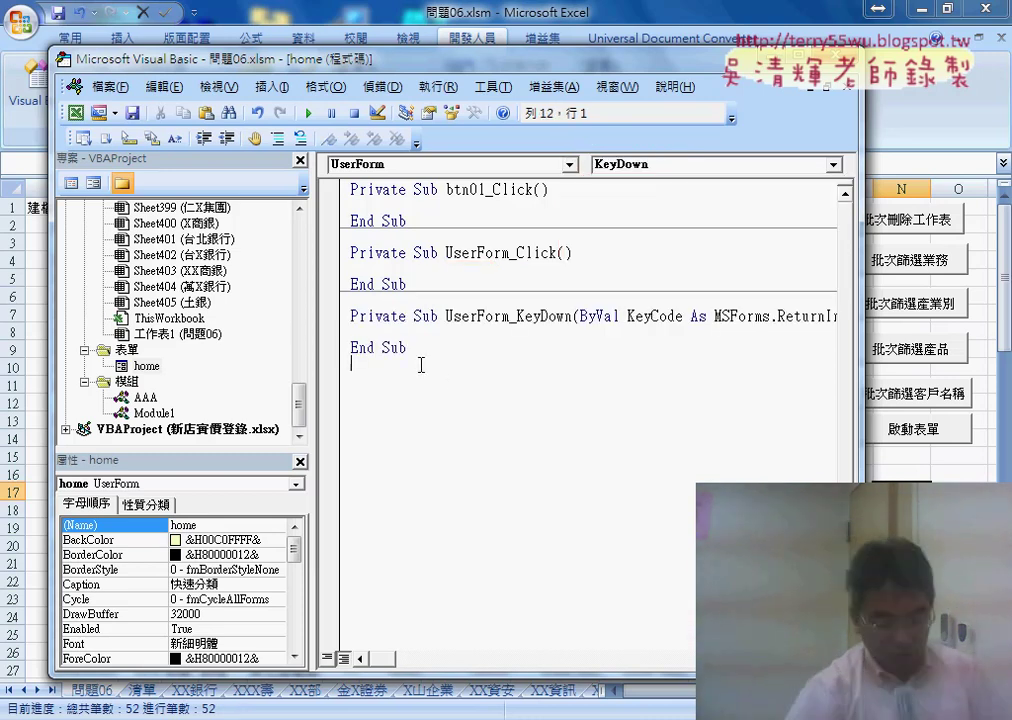
pyautogui.moveTo(420, 363); pyautogui.dragTo(350, 318)
pyautogui.press('Delete')
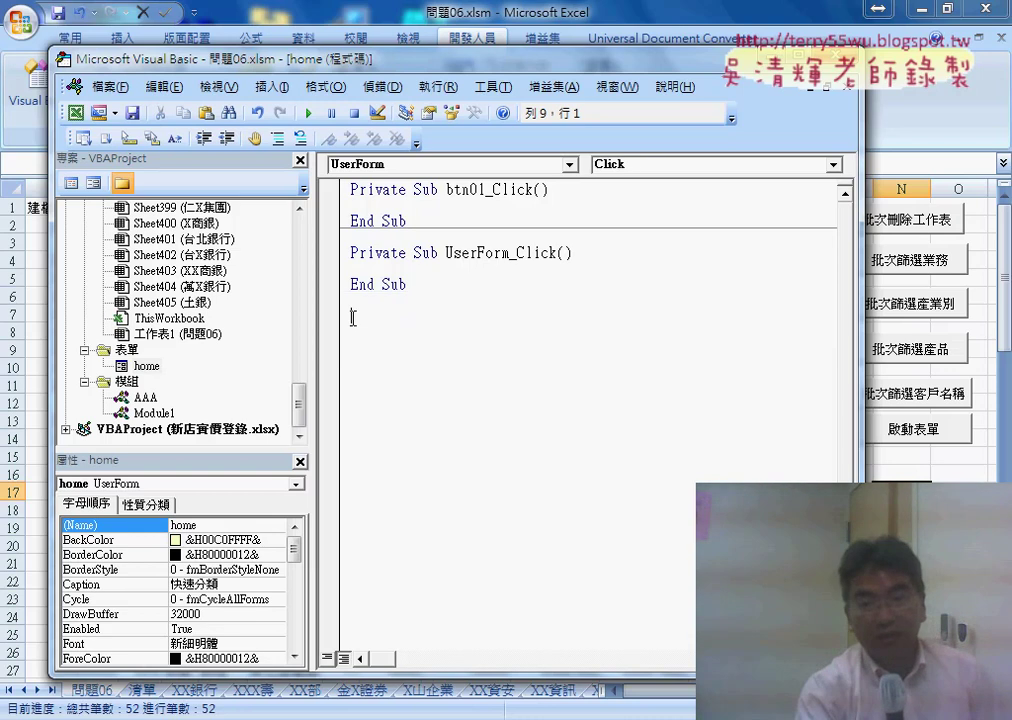
# - Add a UserForm_Activate procedure and delete the unneeded UserForm_Click procedure
pyautogui.click(640, 164)
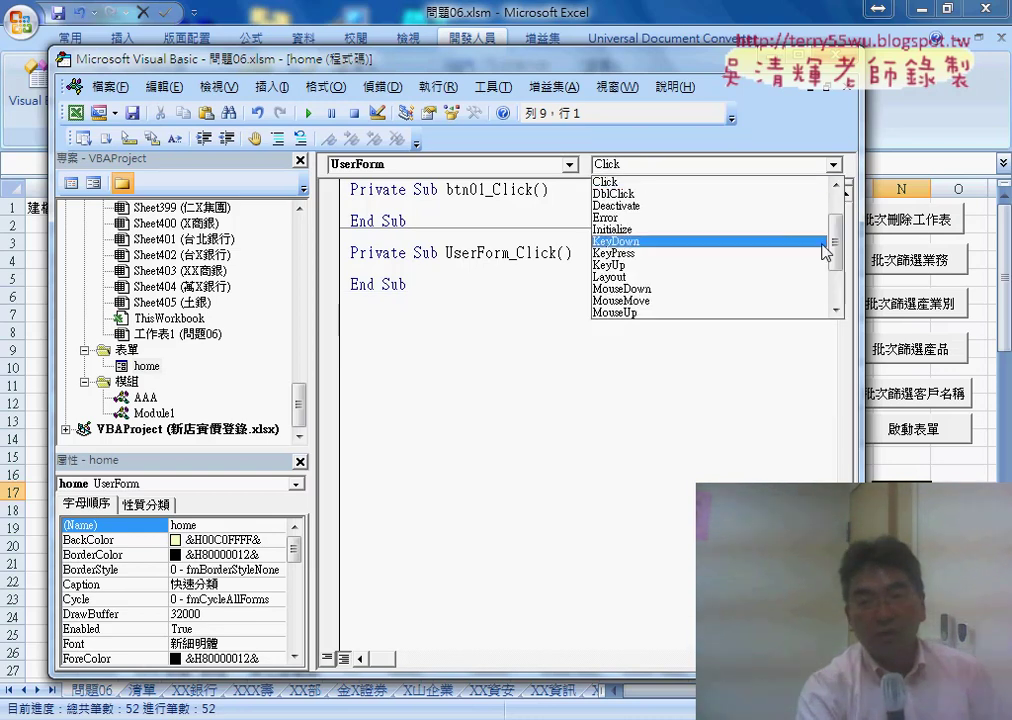
pyautogui.scroll(2, 788, 237)
pyautogui.click(640, 182)
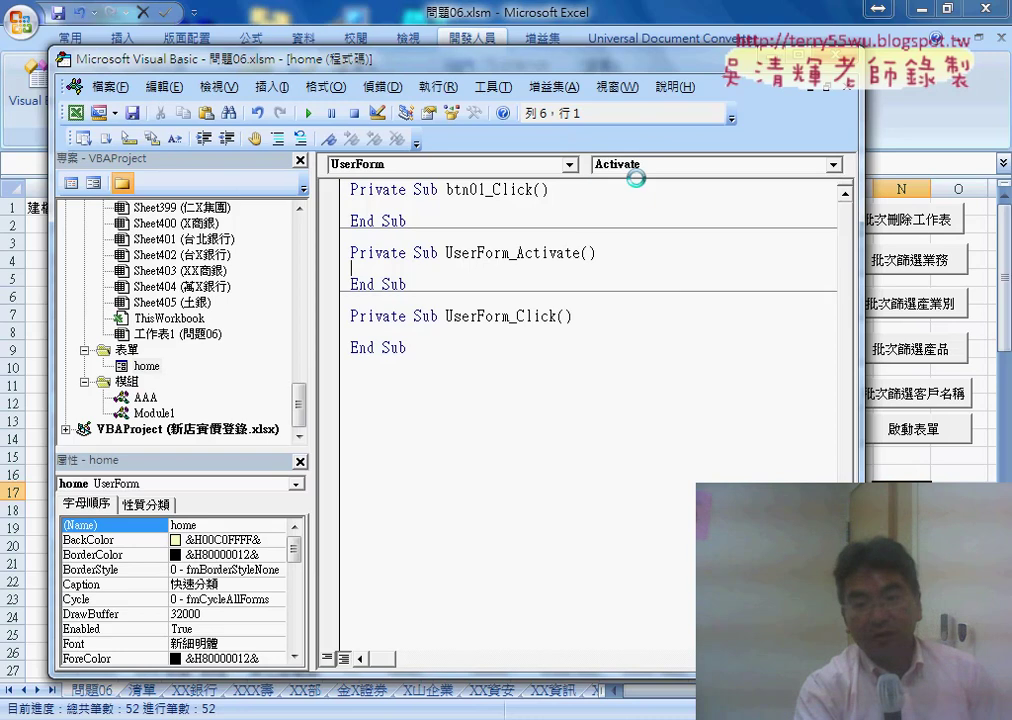
pyautogui.doubleClick(478, 253)
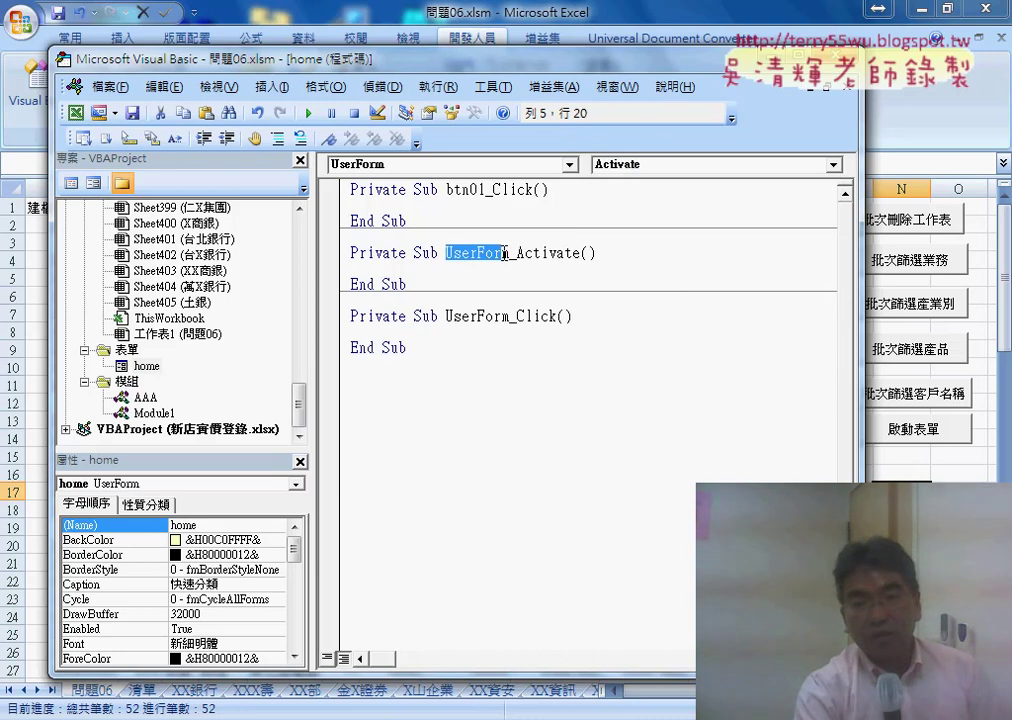
pyautogui.moveTo(524, 254); pyautogui.dragTo(575, 253)
pyautogui.click(440, 253)
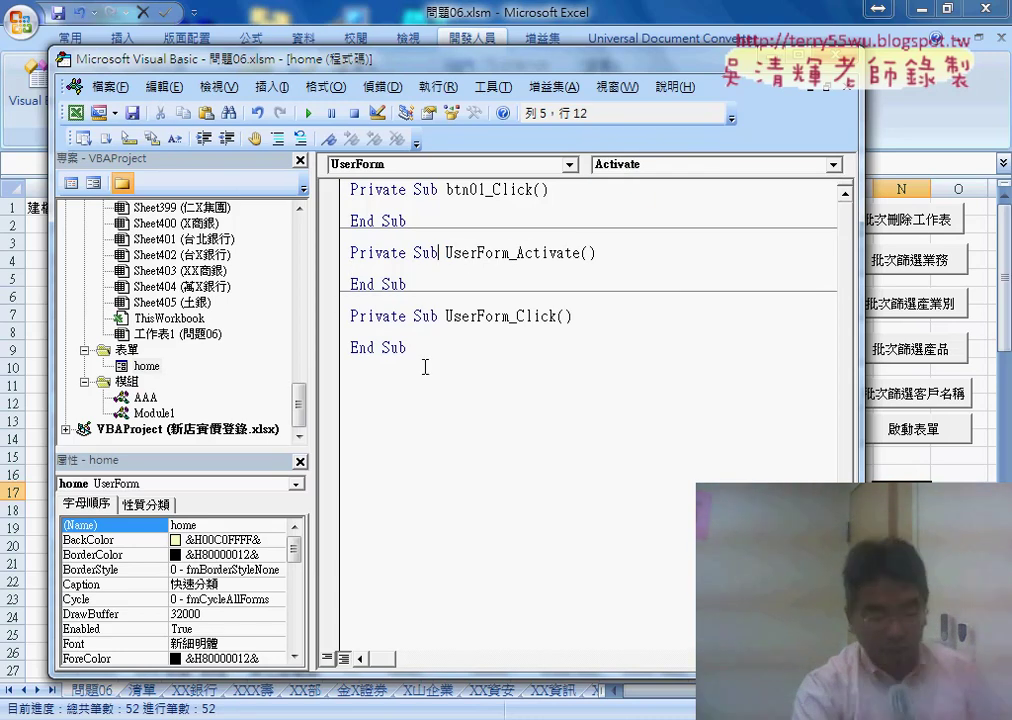
pyautogui.moveTo(425, 362); pyautogui.dragTo(335, 318)
pyautogui.press('Delete')
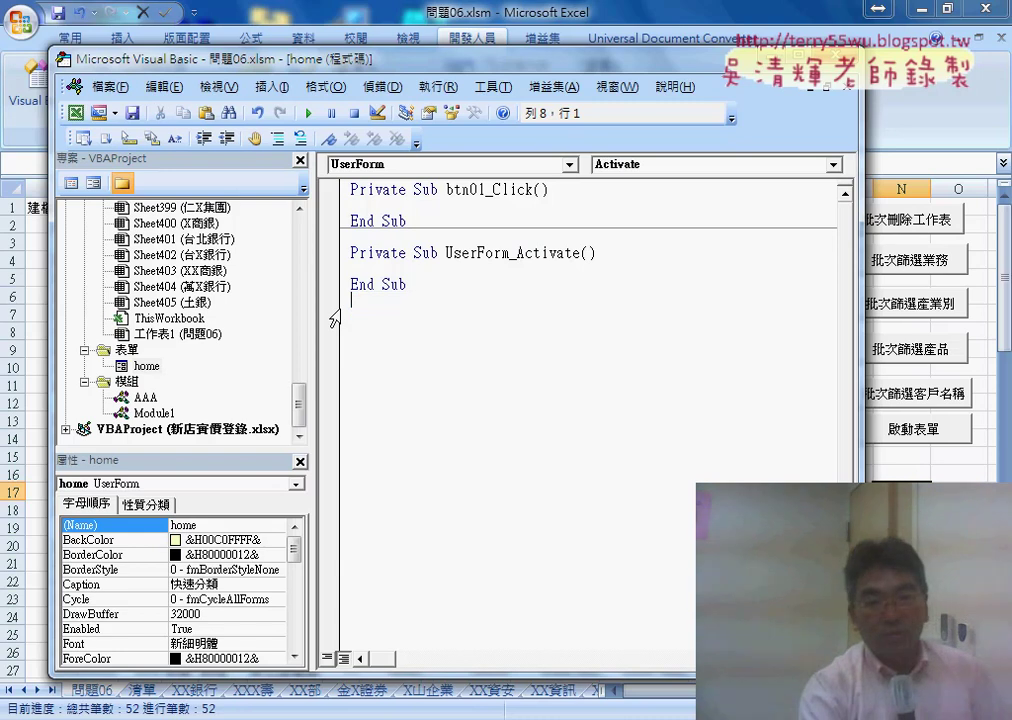
# - Write an indented cb01.AddItem "" line inside UserForm_Activate
pyautogui.click(352, 269)
pyautogui.press('Tab')
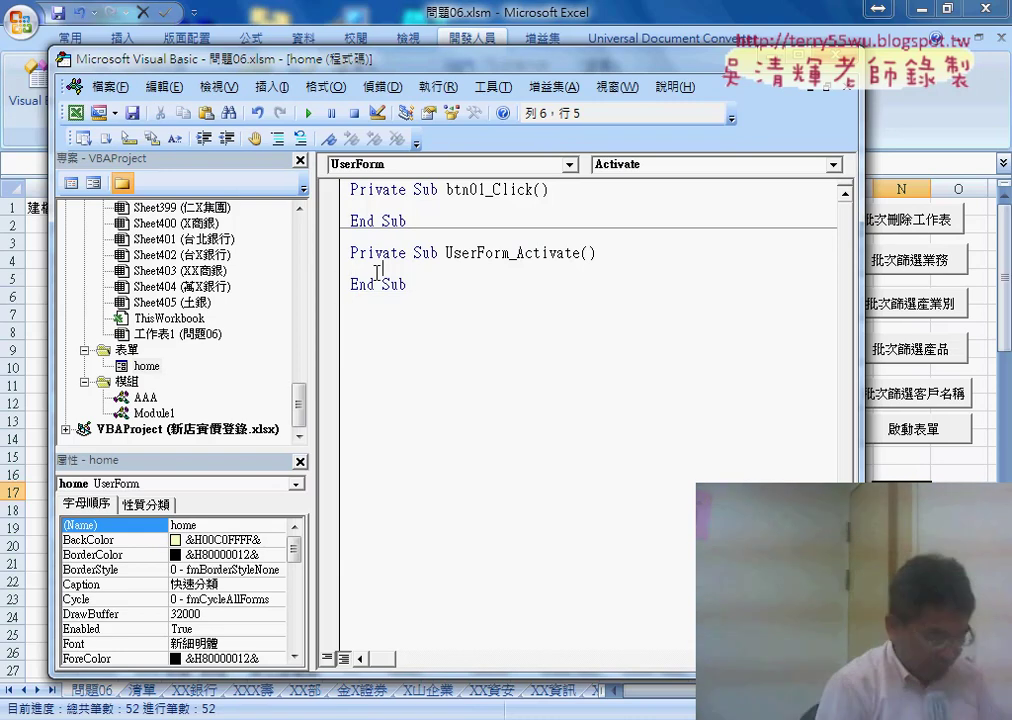
pyautogui.write('c')
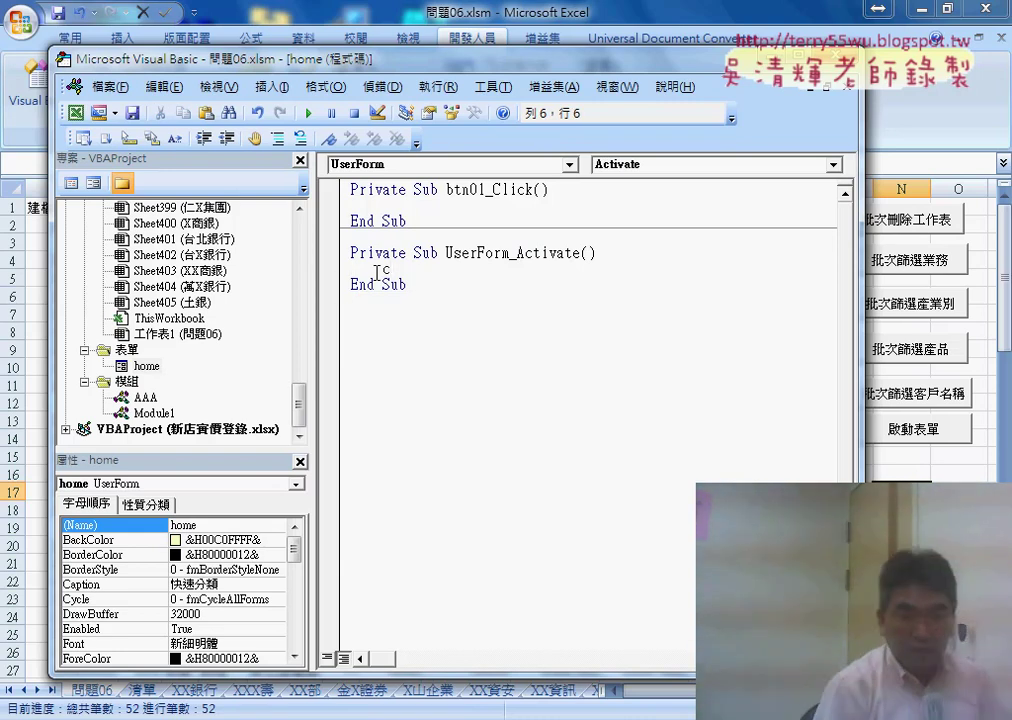
pyautogui.write('b')
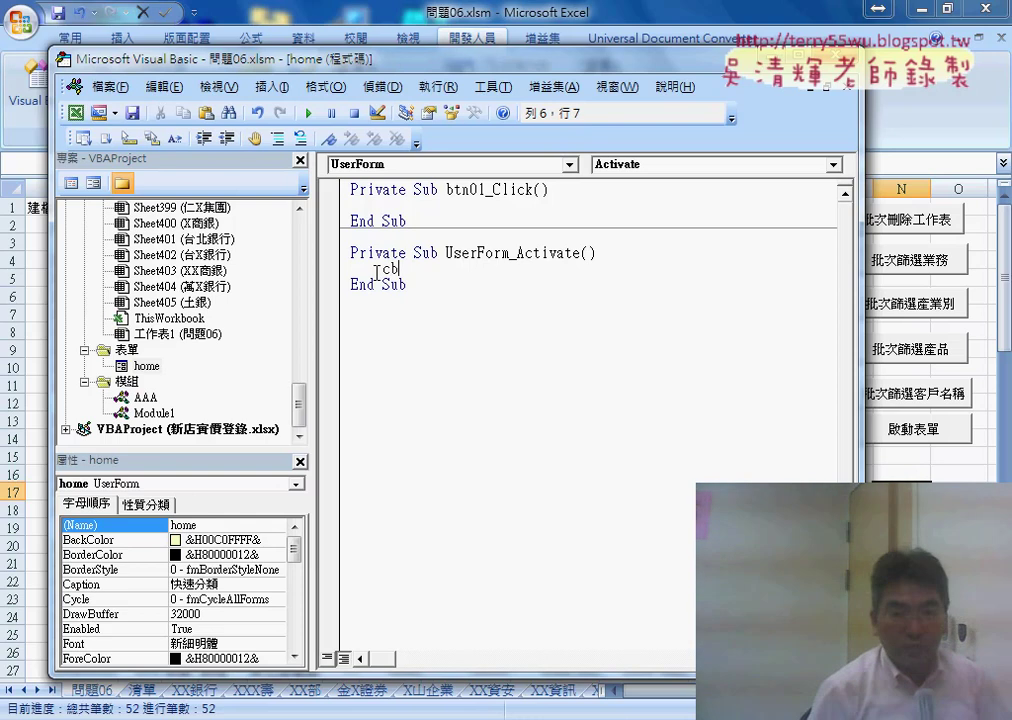
pyautogui.write('01.')
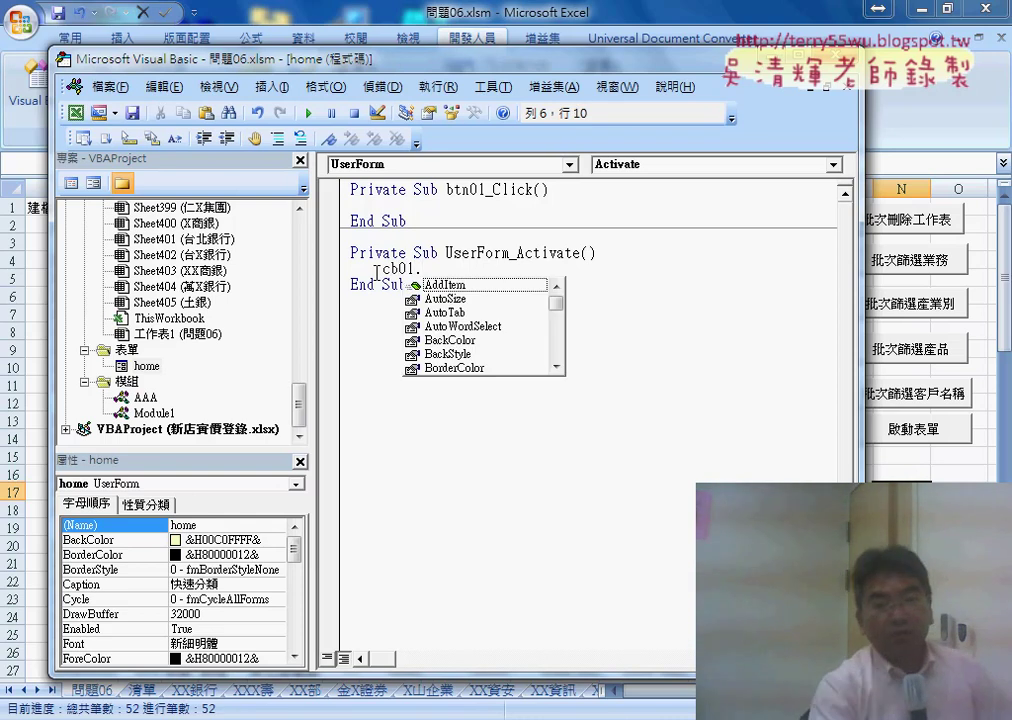
pyautogui.click(430, 291)
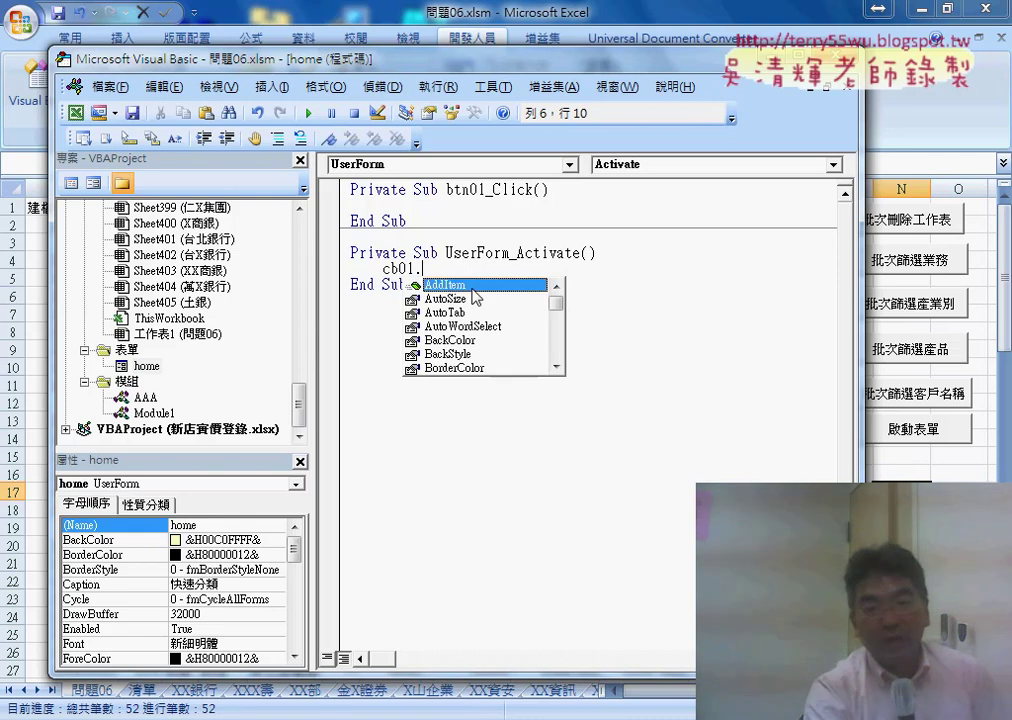
pyautogui.doubleClick(454, 290)
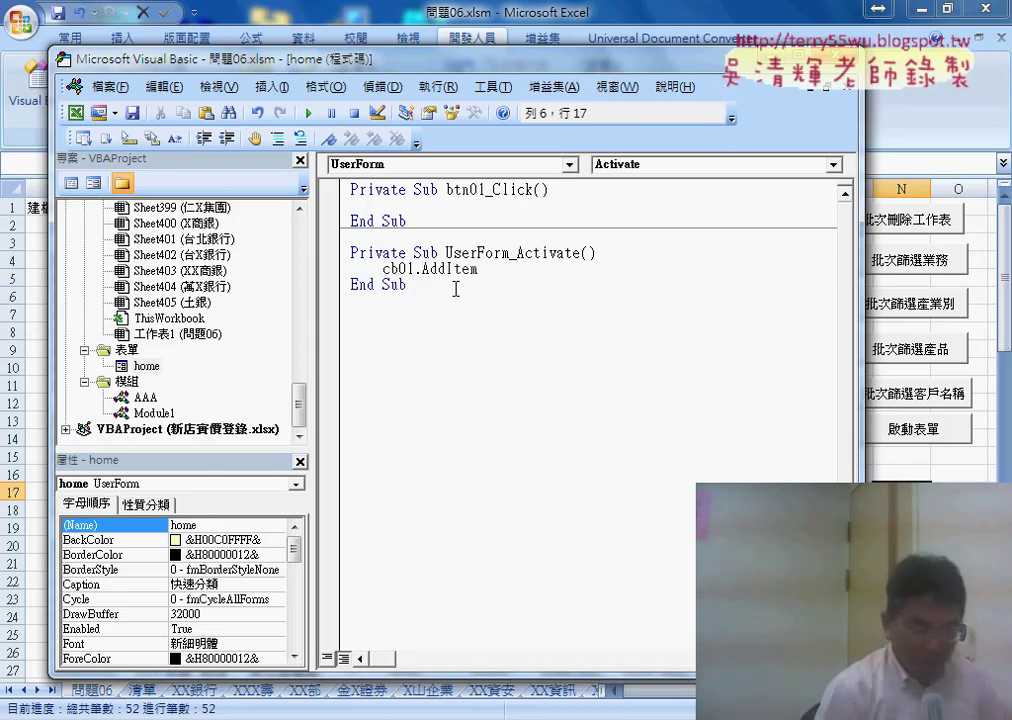
pyautogui.write('""')
pyautogui.press('Left')
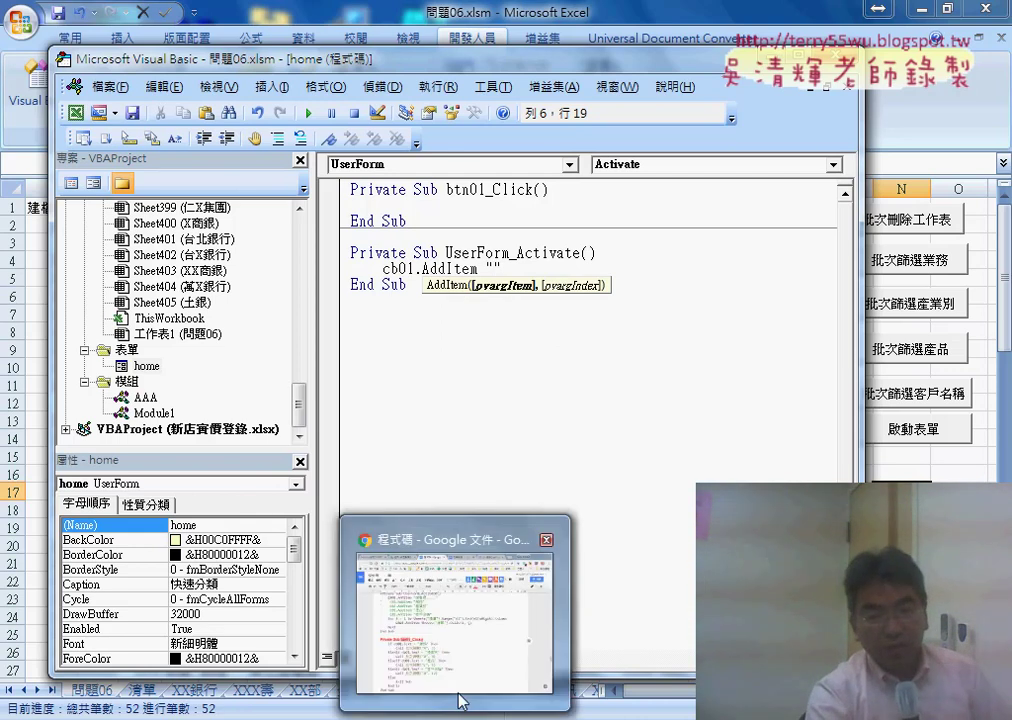
# - Copy the five cb01.AddItem lines from the Google Docs UserForm_Activate example and select the empty AddItem line
pyautogui.click(460, 700)
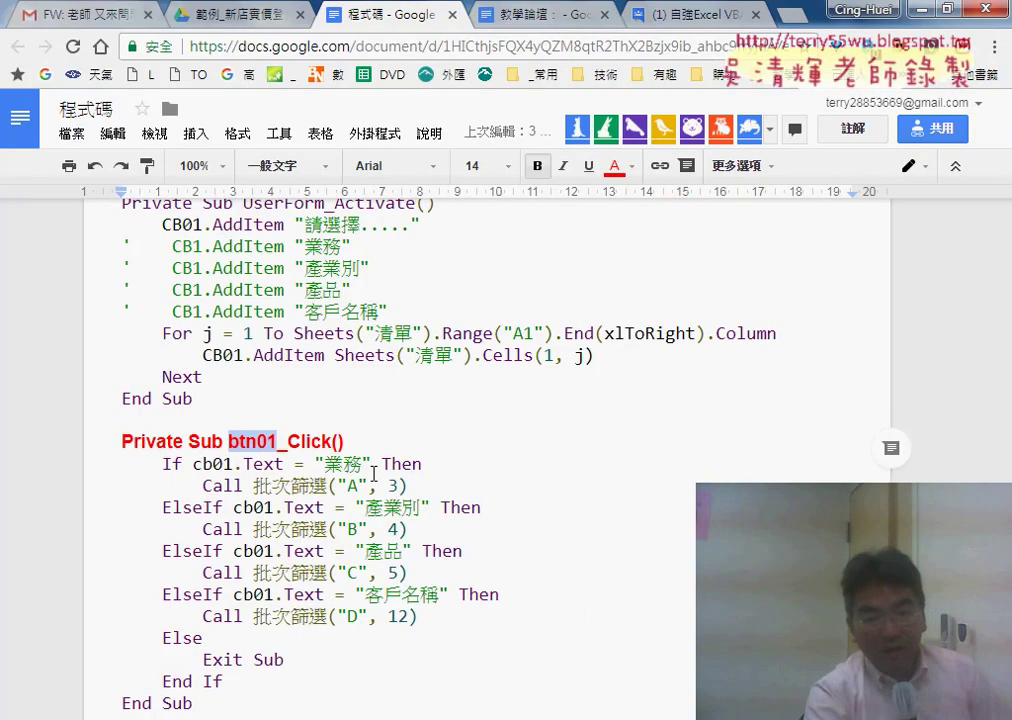
pyautogui.scroll(1, 373, 468)
pyautogui.scroll(2, 373, 468)
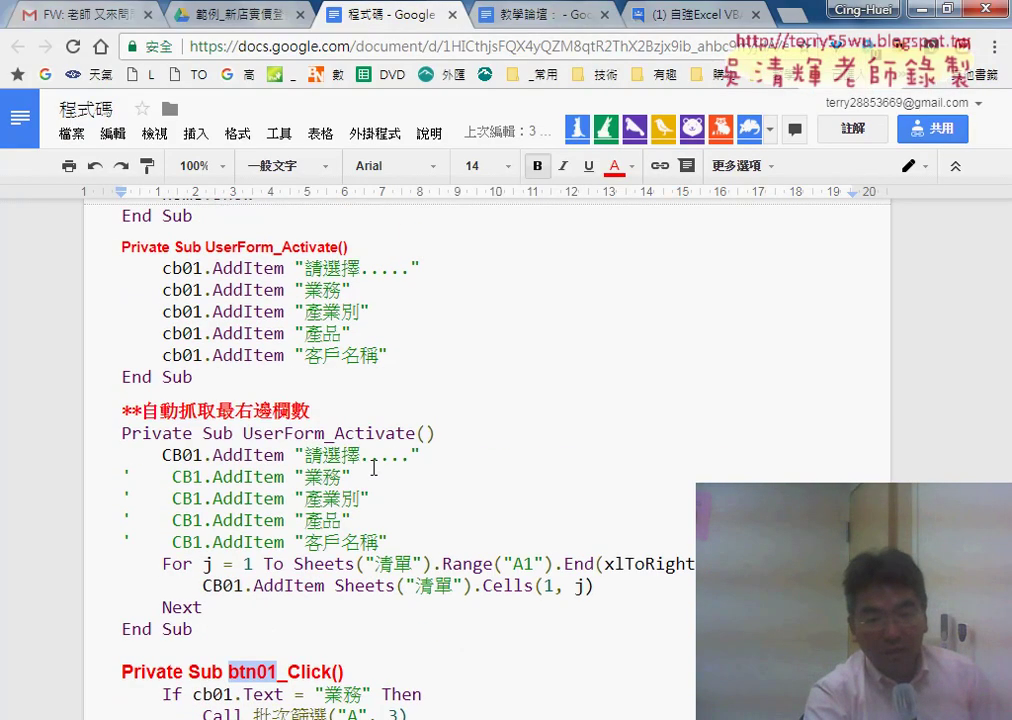
pyautogui.scroll(1, 241, 421)
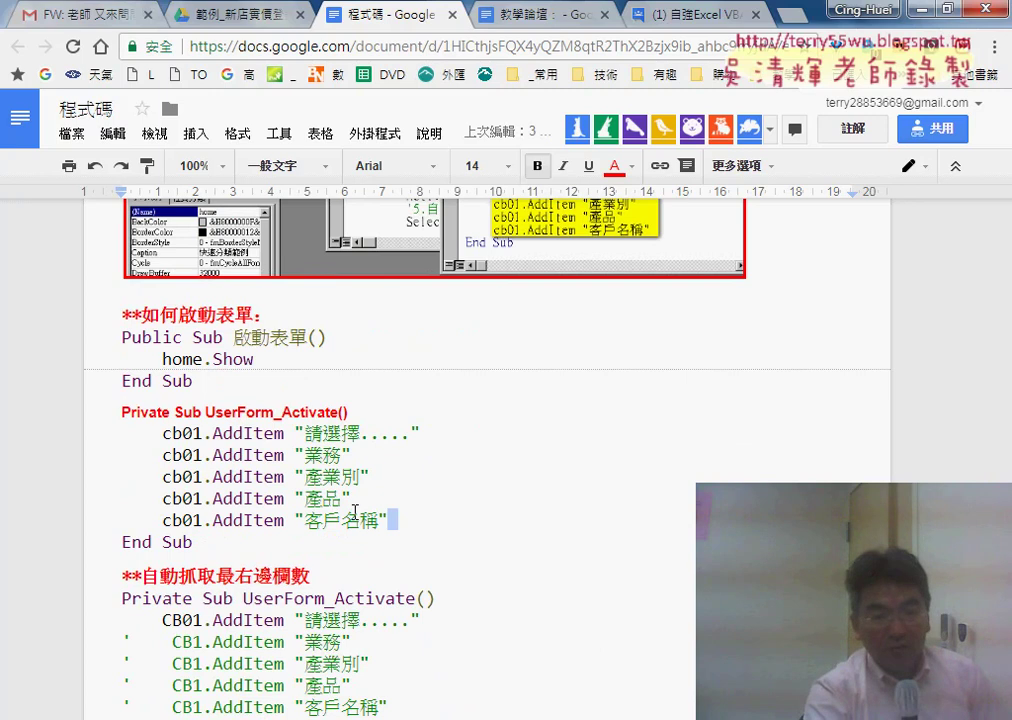
pyautogui.moveTo(355, 511); pyautogui.dragTo(90, 436)
pyautogui.hotkey('ctrl', 'c')
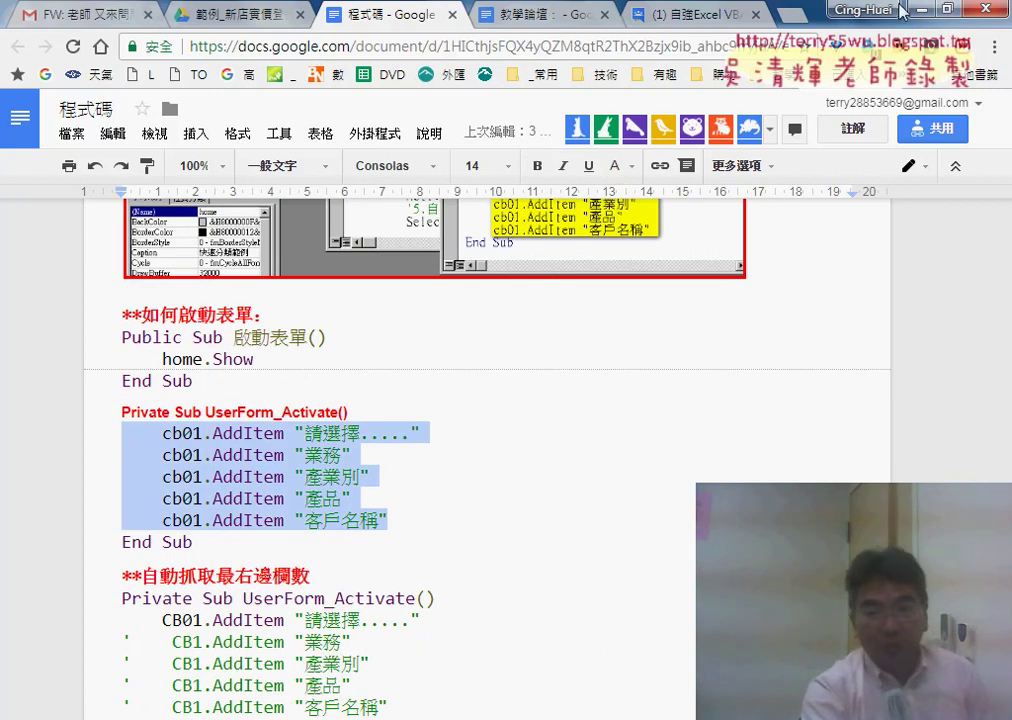
pyautogui.hotkey('alt', 'Tab')
pyautogui.moveTo(500, 269); pyautogui.dragTo(322, 268)
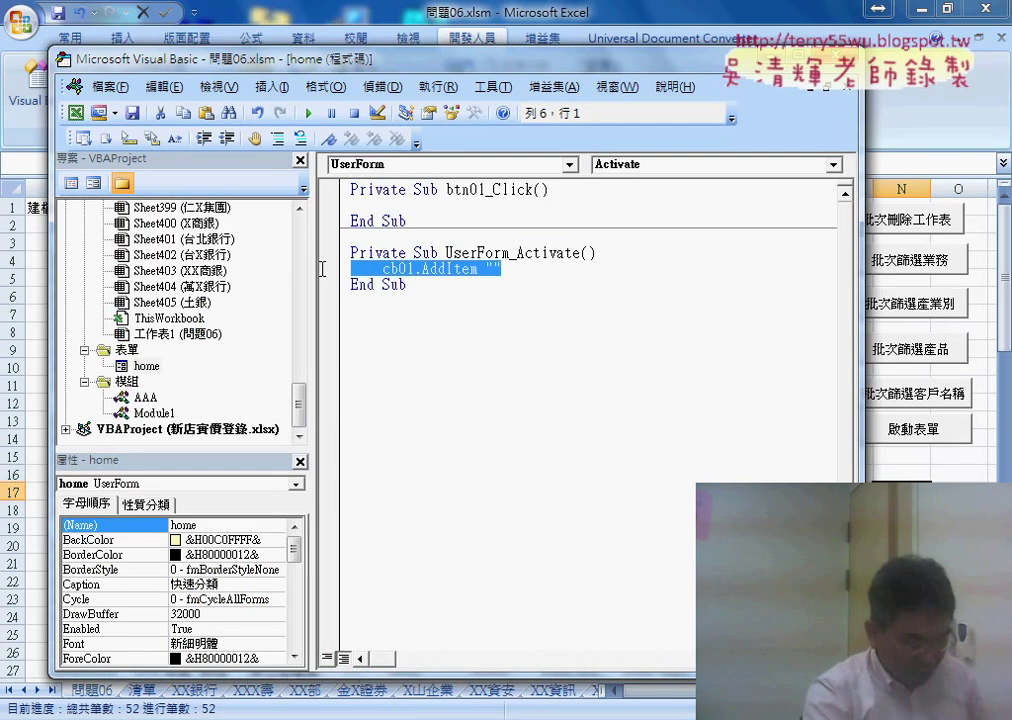
# - Paste the AddItem lines for 請選擇....., 業務, 產業別, 產品, 客戶名稱 and return to Excel
pyautogui.hotkey('ctrl', 'v')
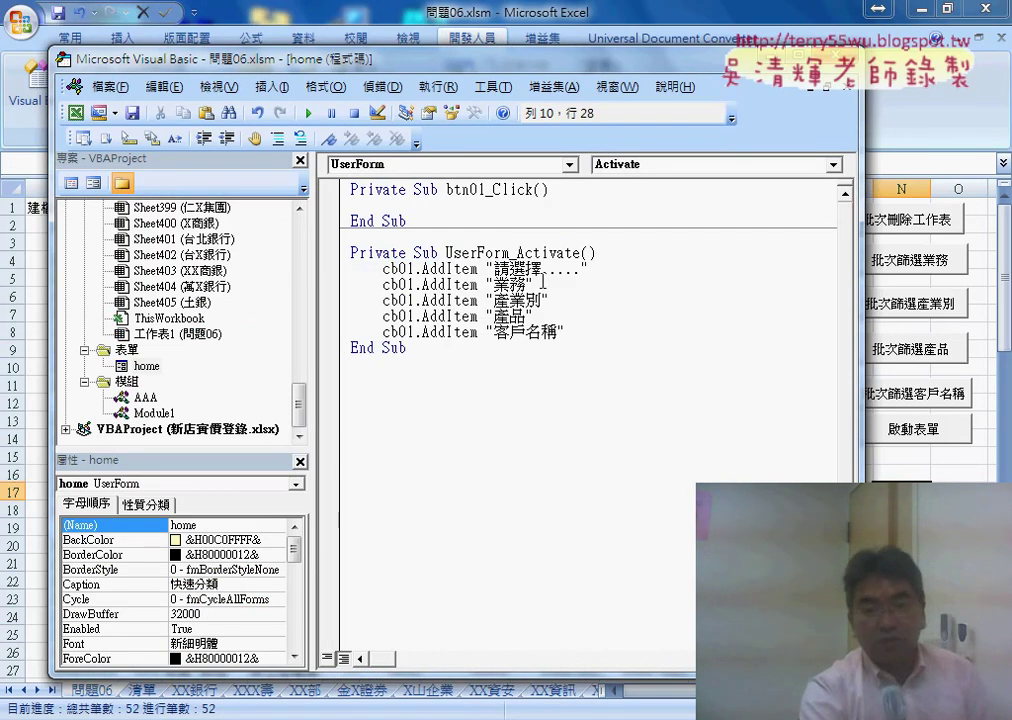
pyautogui.moveTo(492, 268); pyautogui.dragTo(585, 268)
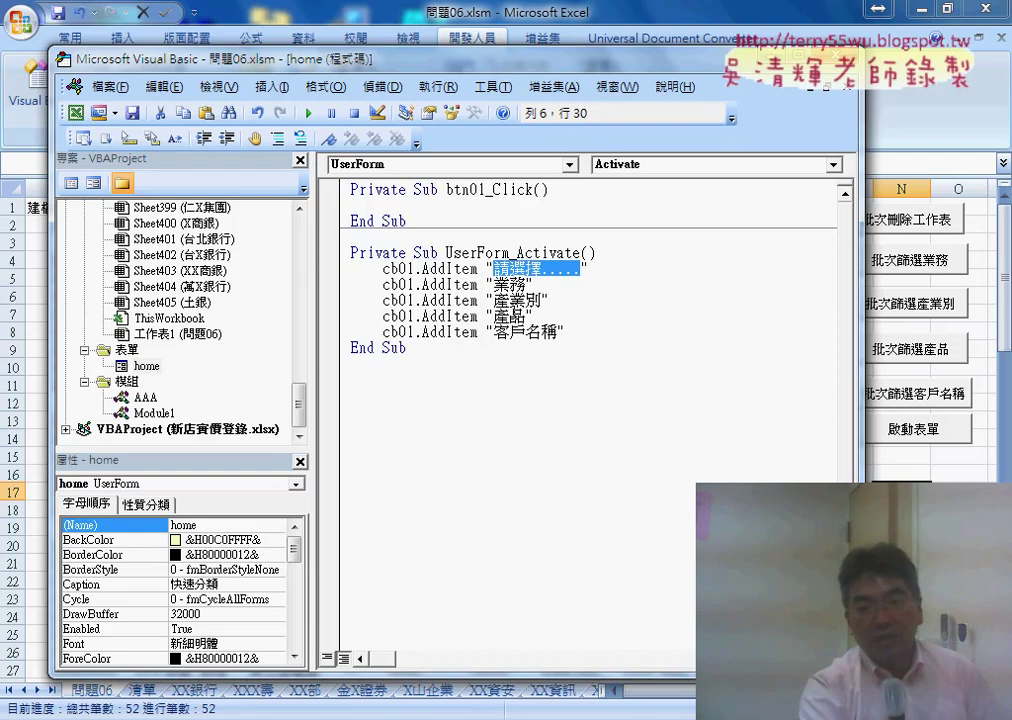
pyautogui.hotkey('alt', 'F11')
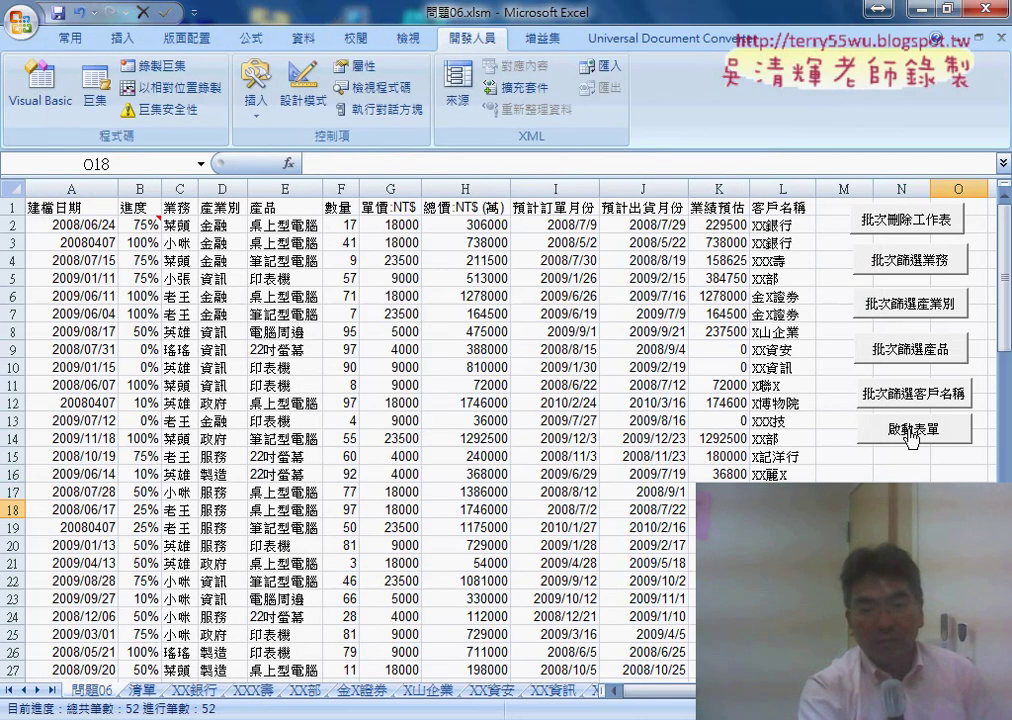
# - Run the 快速分類 form, pick 客戶名稱 then 業務 from the now-filled dropdown, and close it
pyautogui.click(910, 430)
pyautogui.click(617, 346)
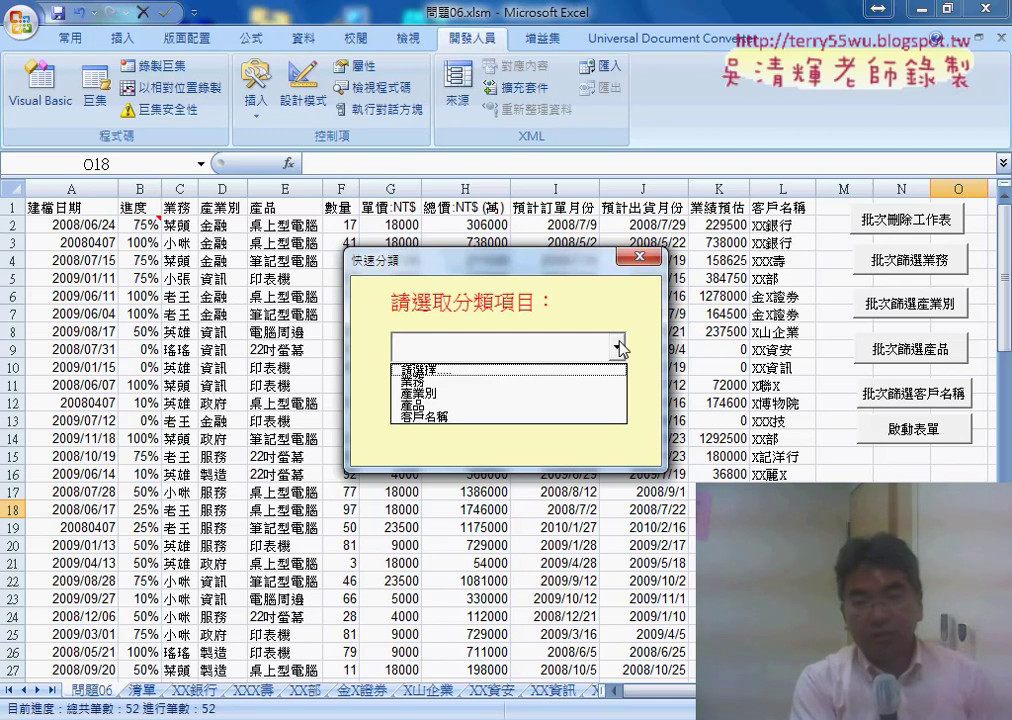
pyautogui.click(518, 417)
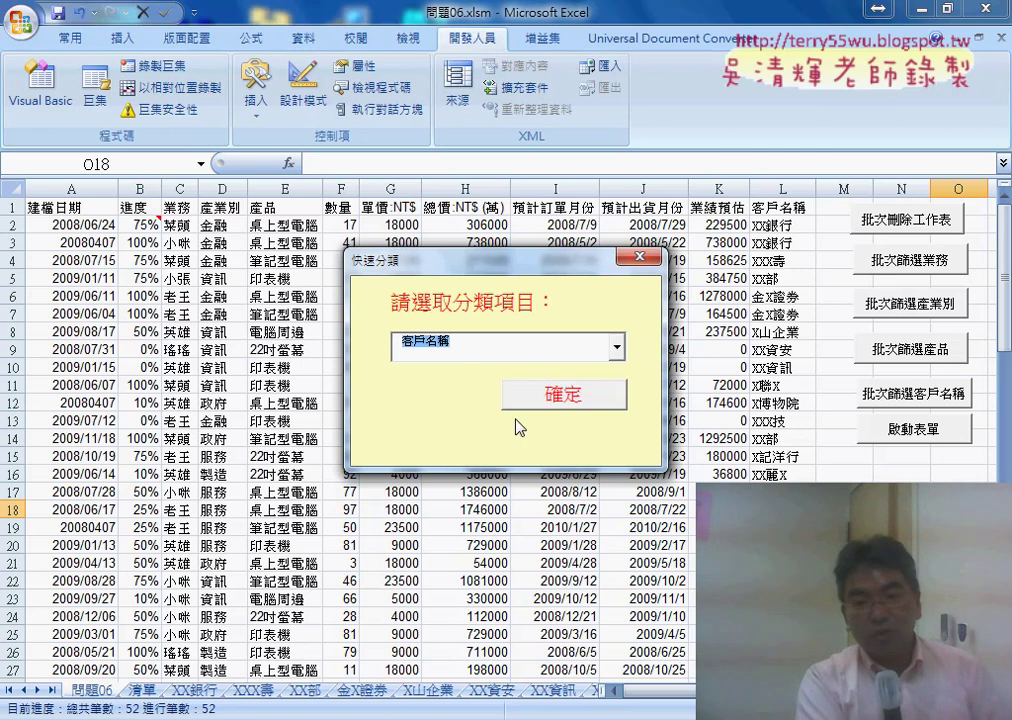
pyautogui.click(617, 349)
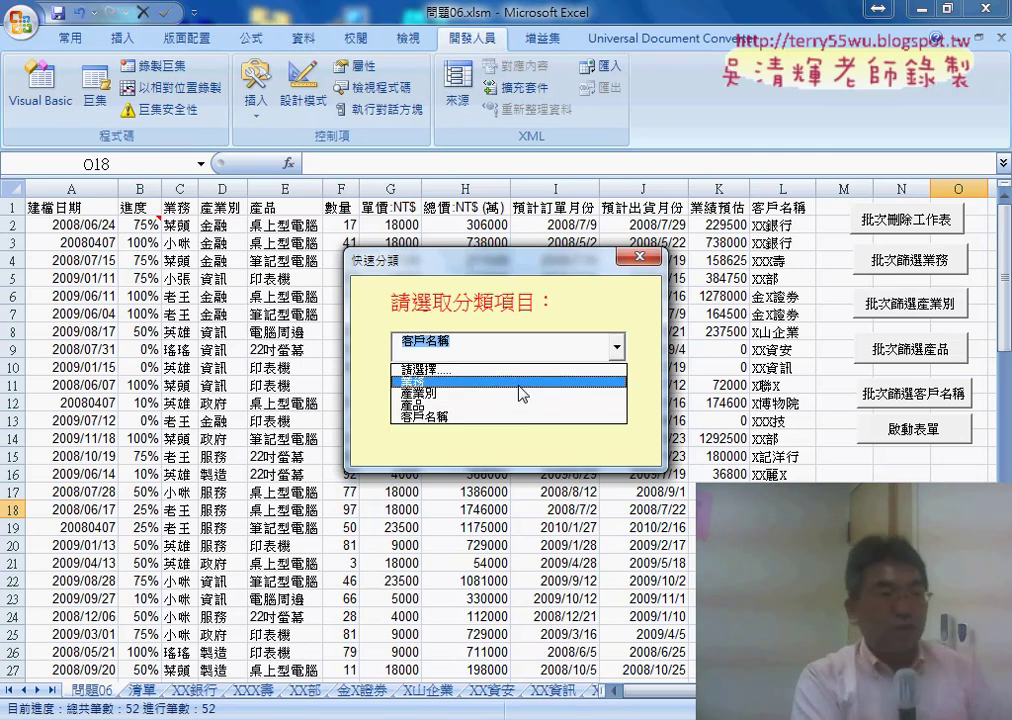
pyautogui.click(515, 381)
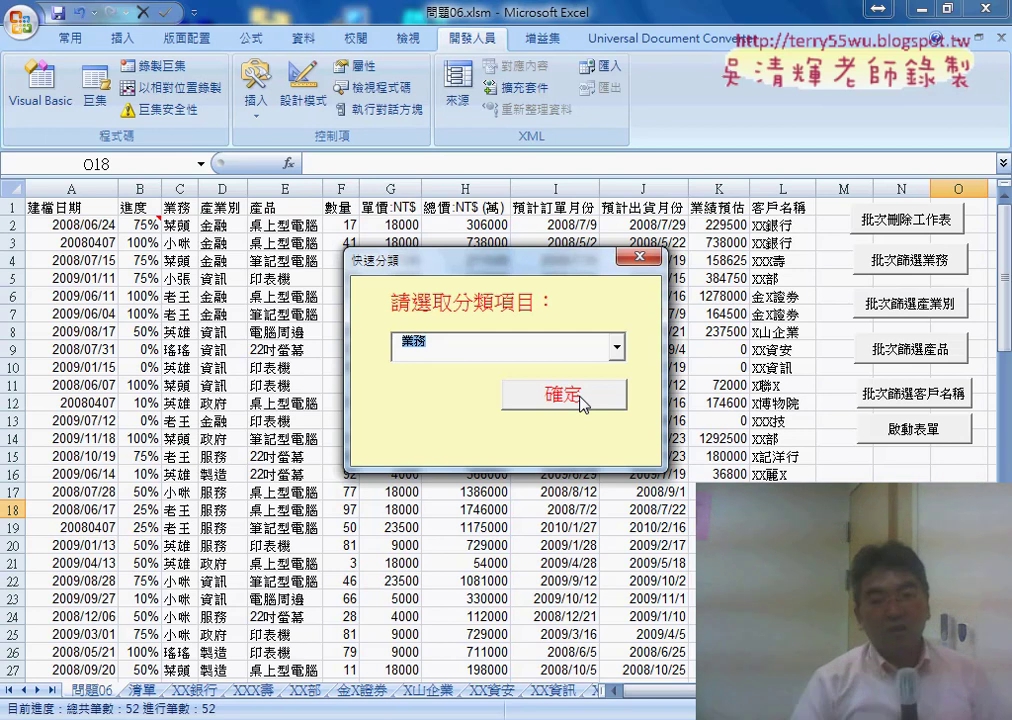
pyautogui.click(638, 259)
# - Set a larger font on the cb01 combo box through its Font property
pyautogui.click(38, 90)
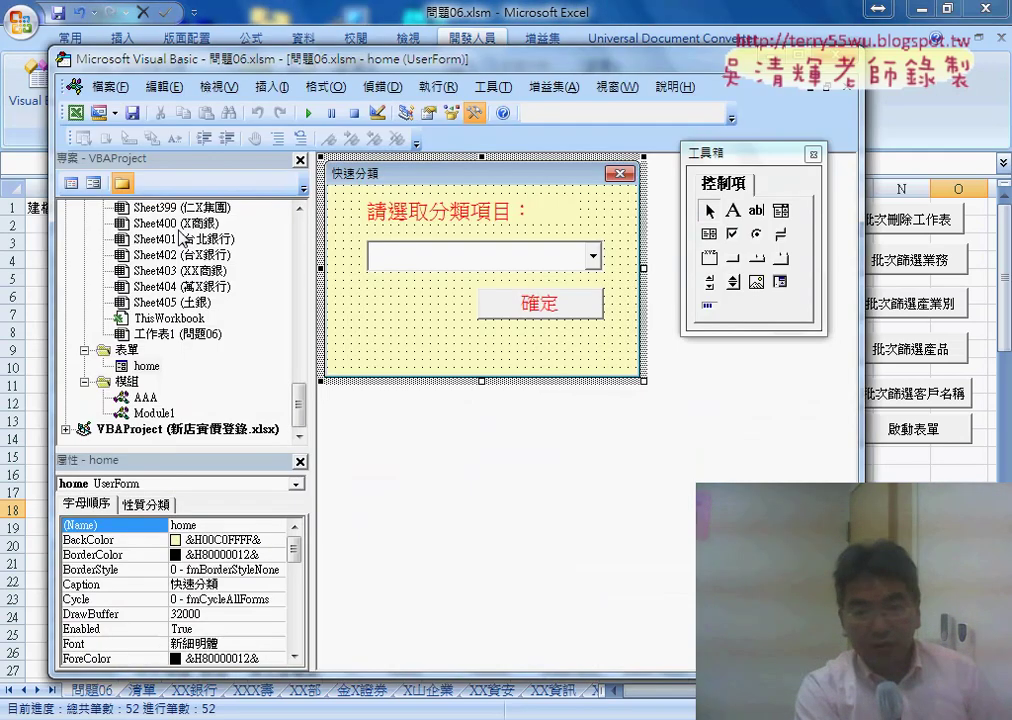
pyautogui.click(483, 266)
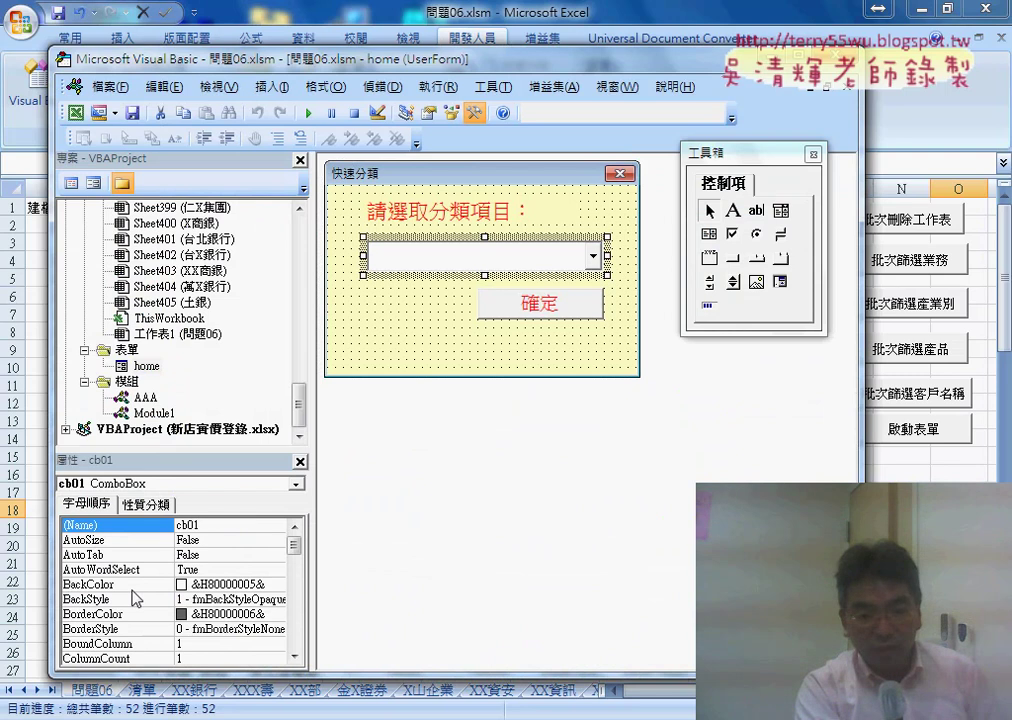
pyautogui.moveTo(294, 545); pyautogui.dragTo(299, 577)
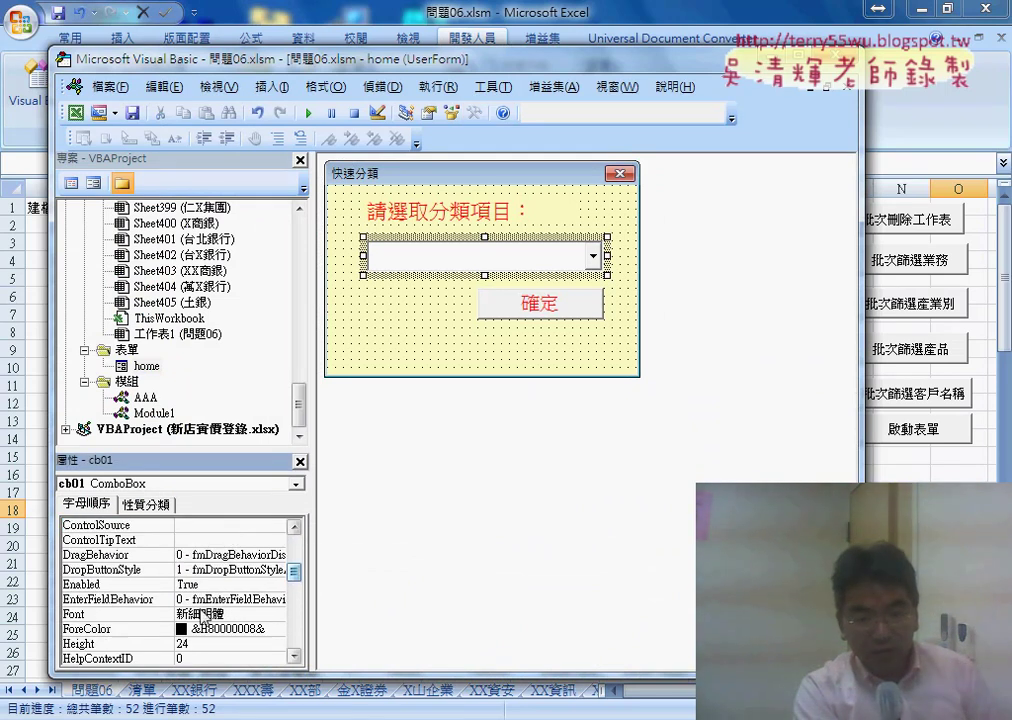
pyautogui.click(115, 614)
pyautogui.click(277, 614)
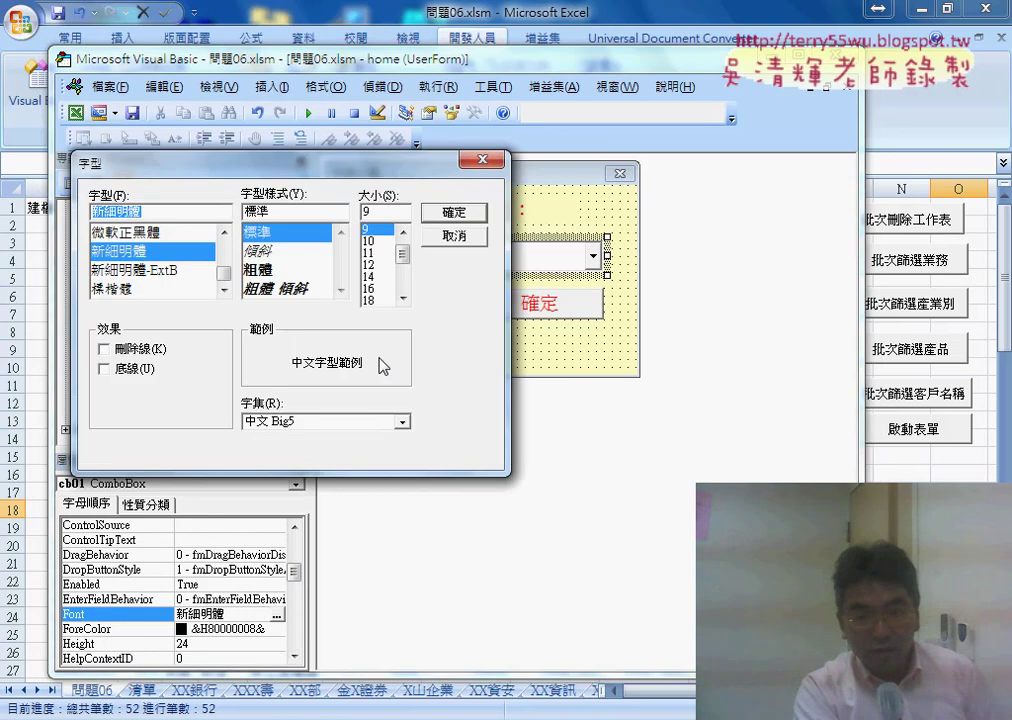
pyautogui.click(453, 212)
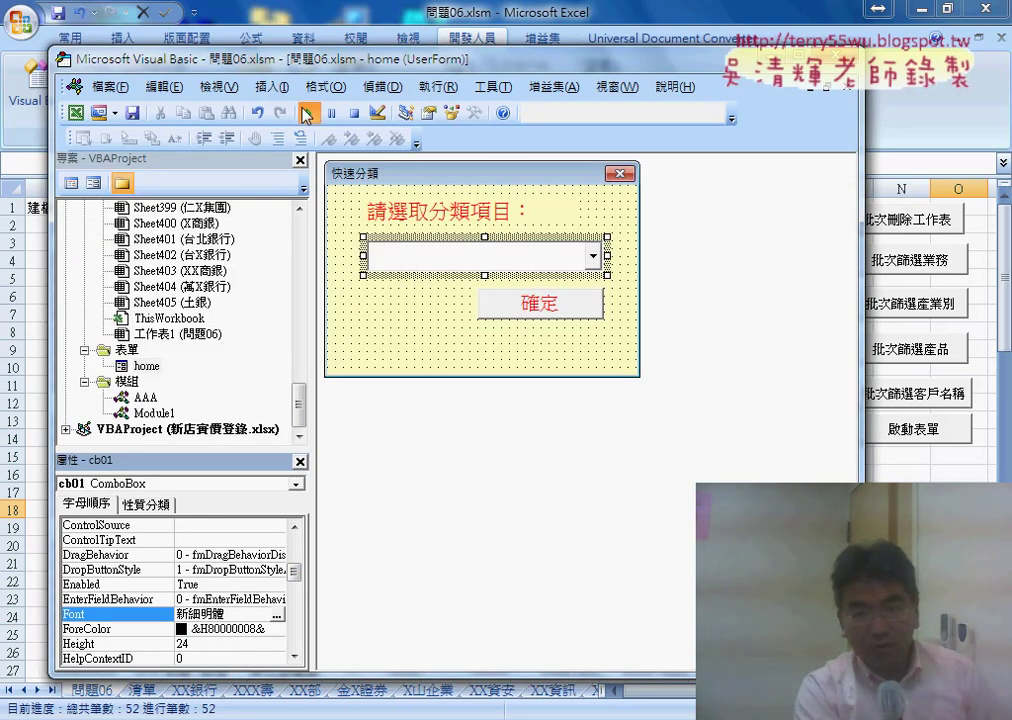
# - Try running the form from the editor, dismiss the macro list, and go back to the worksheet
pyautogui.click(306, 113)
pyautogui.click(655, 229)
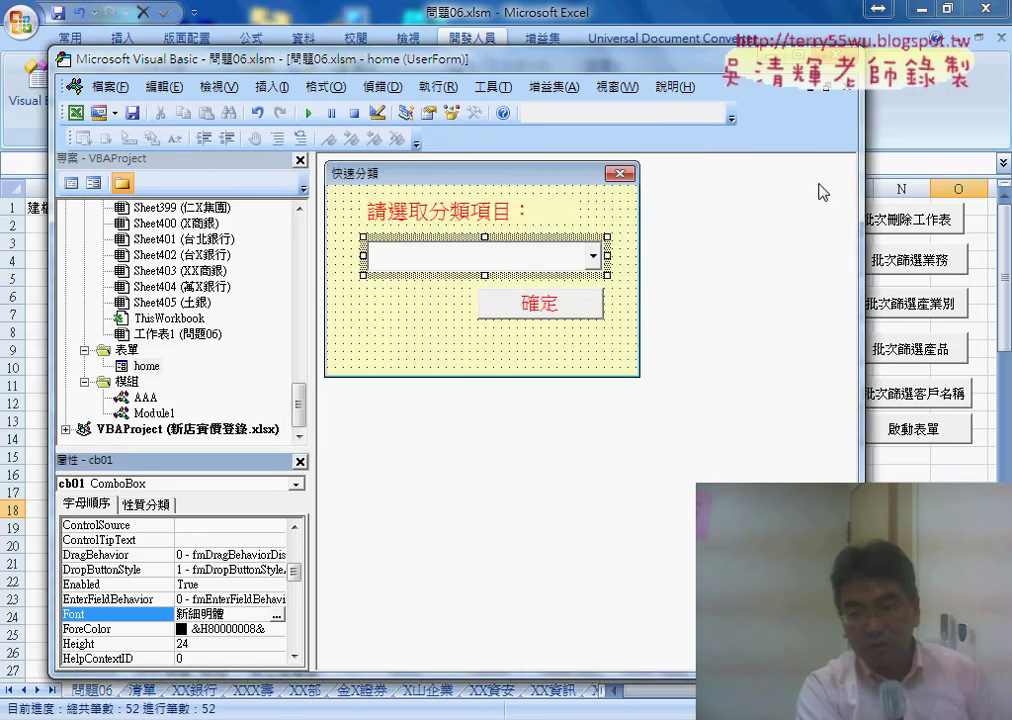
pyautogui.hotkey('alt', 'F11')
# - Run the 快速分類 form again, choose 業務, and reopen the dropdown to show the enlarged items
pyautogui.click(891, 438)
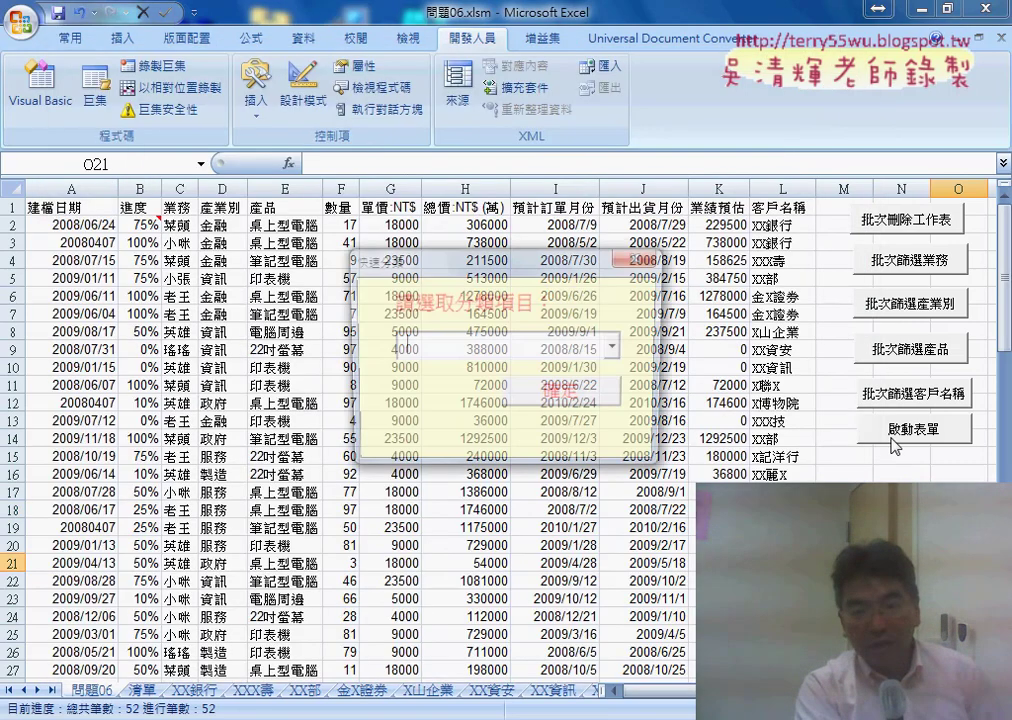
pyautogui.click(618, 348)
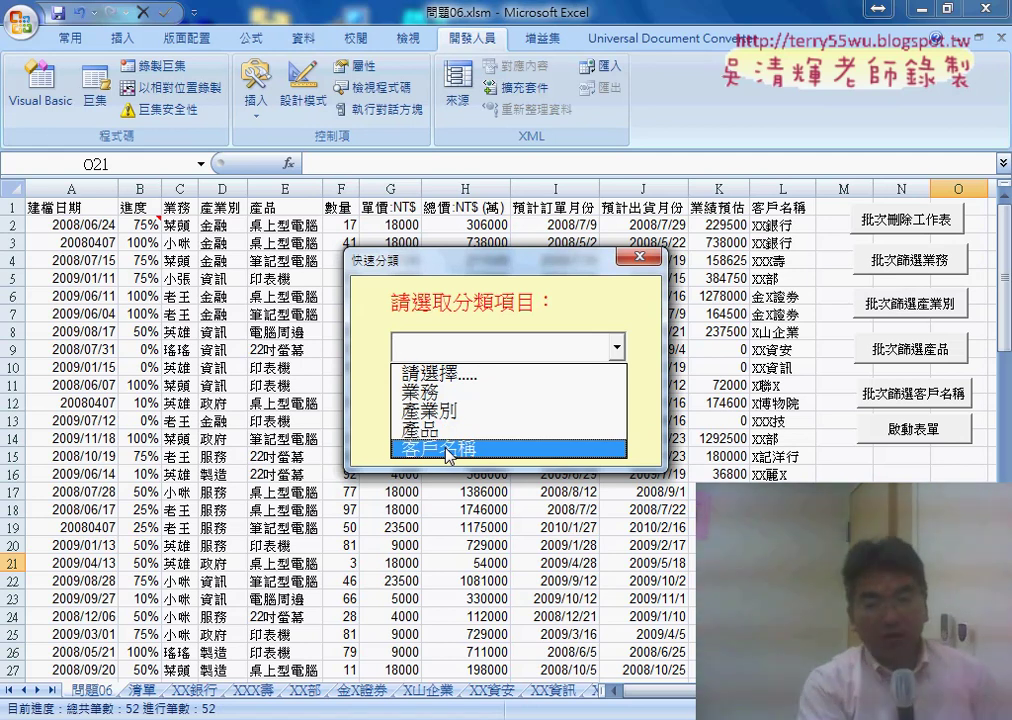
pyautogui.click(440, 393)
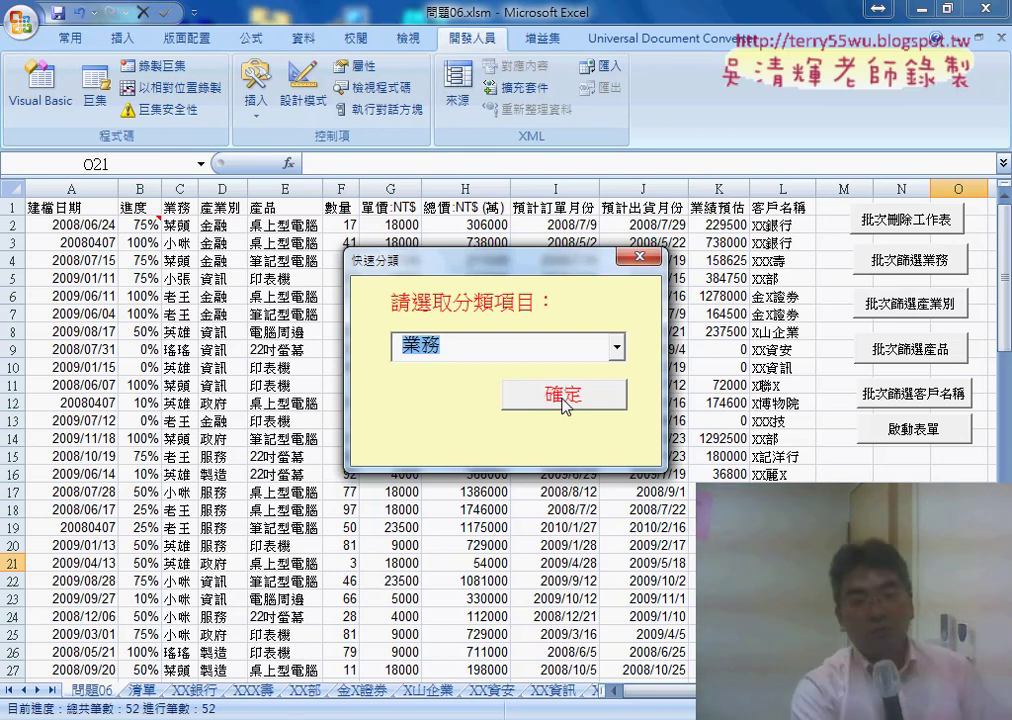
pyautogui.click(618, 348)
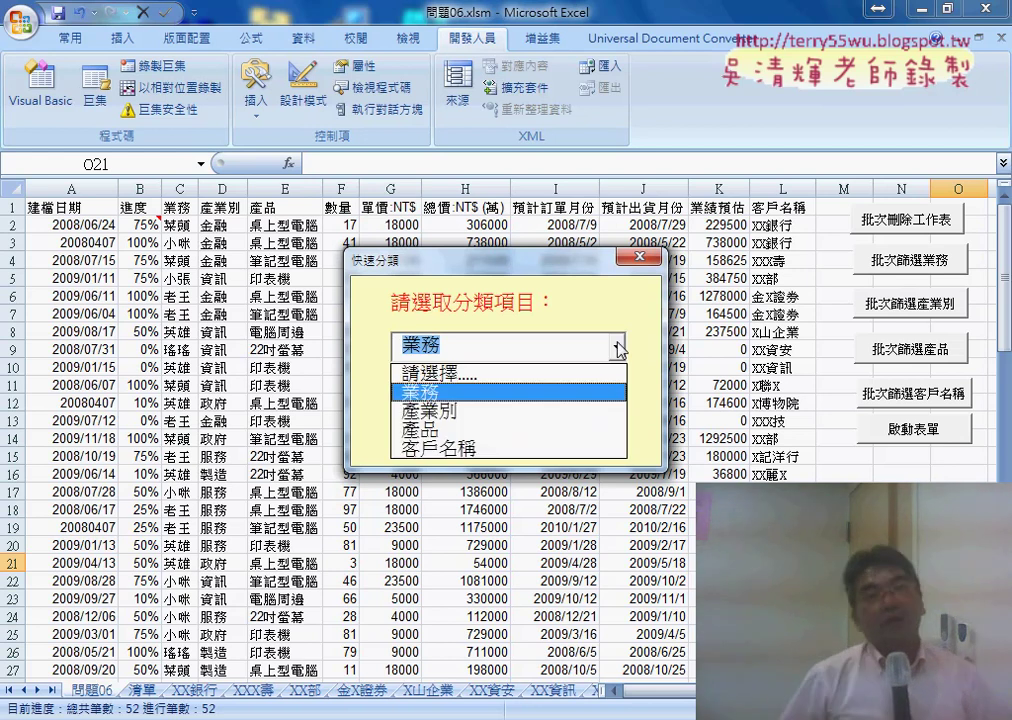